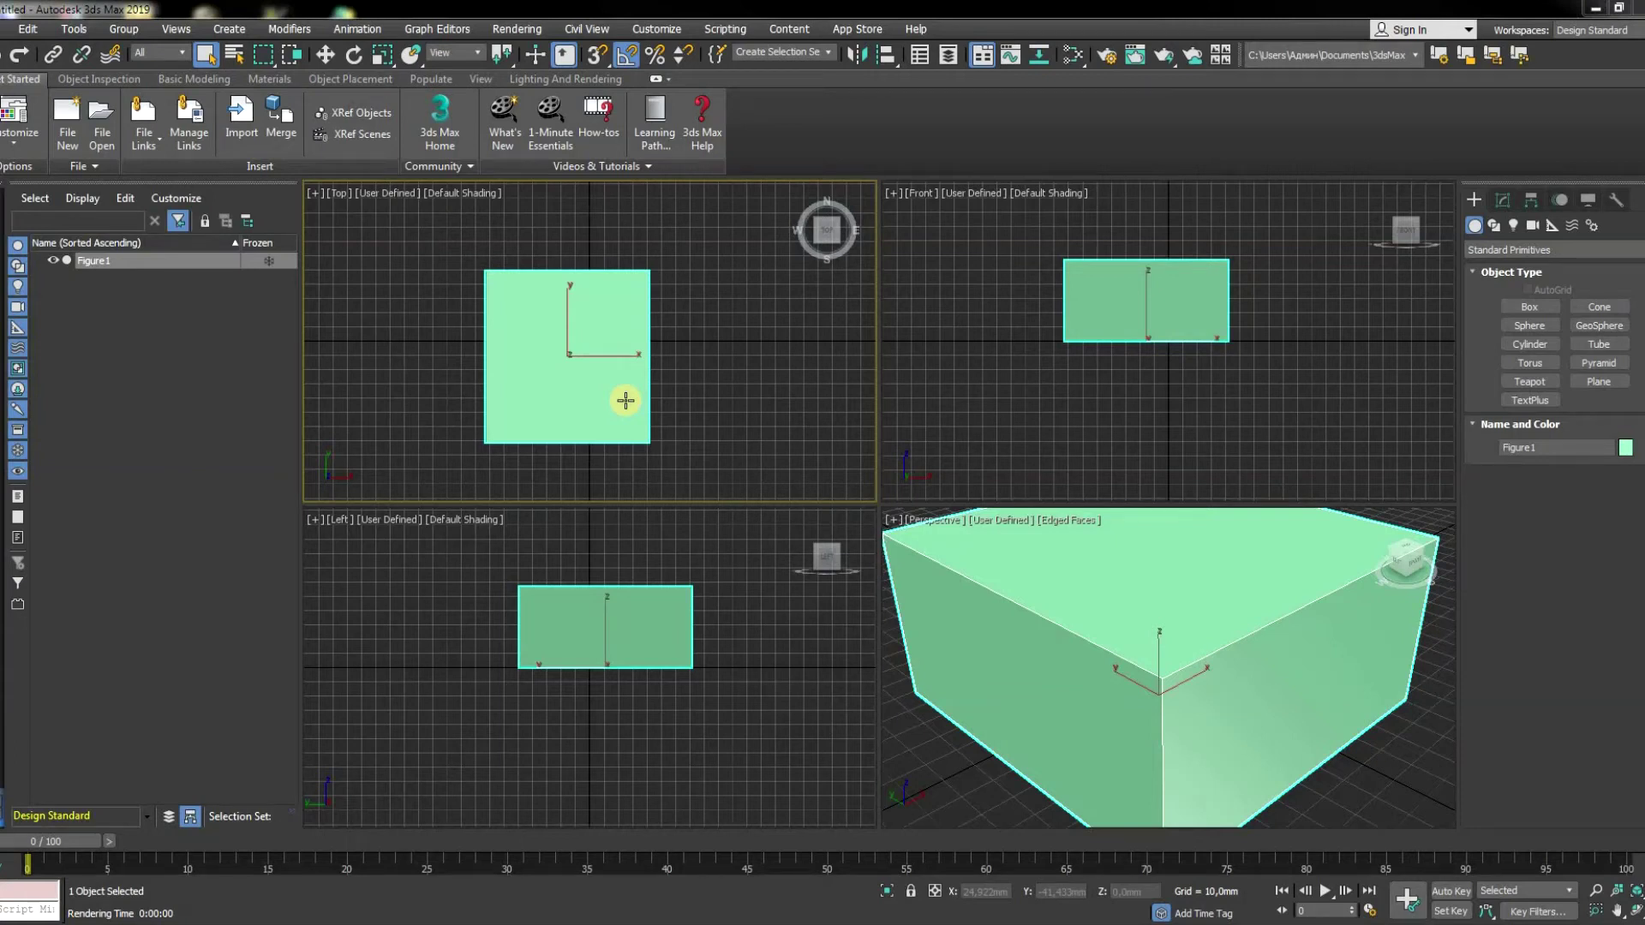
Step: Select and deselect the box in the viewport, then pick Figure1 in Scene Explorer
{"action": "left_click", "coordinate": [687, 408]}
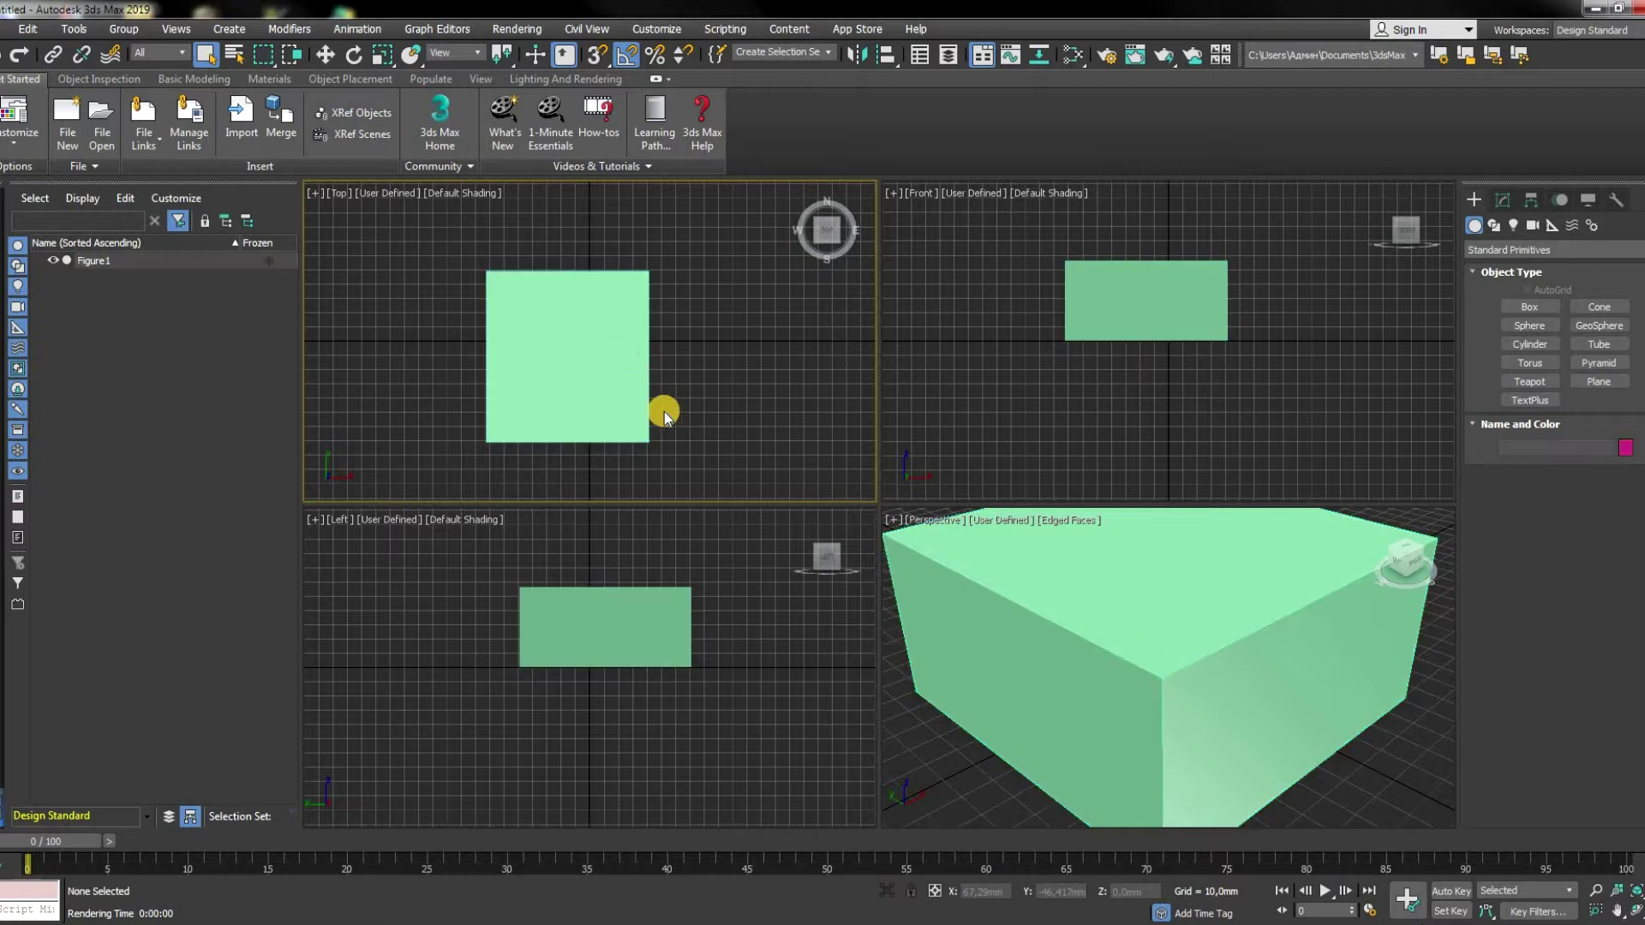
{"action": "left_click", "coordinate": [608, 417]}
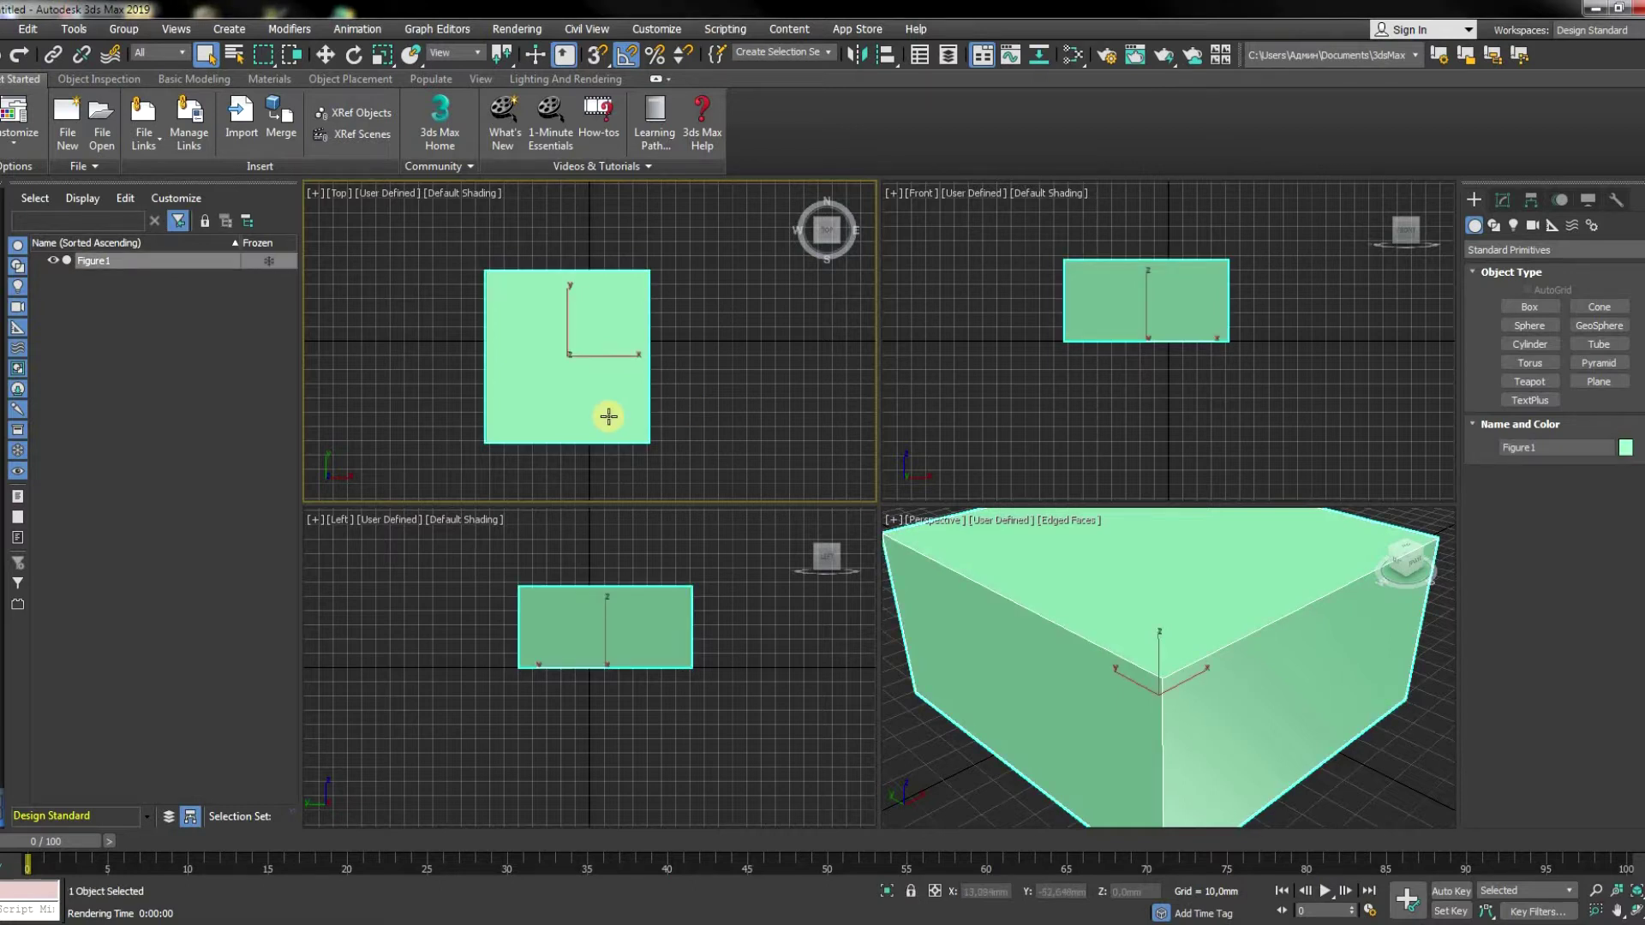
{"action": "left_click", "coordinate": [767, 363]}
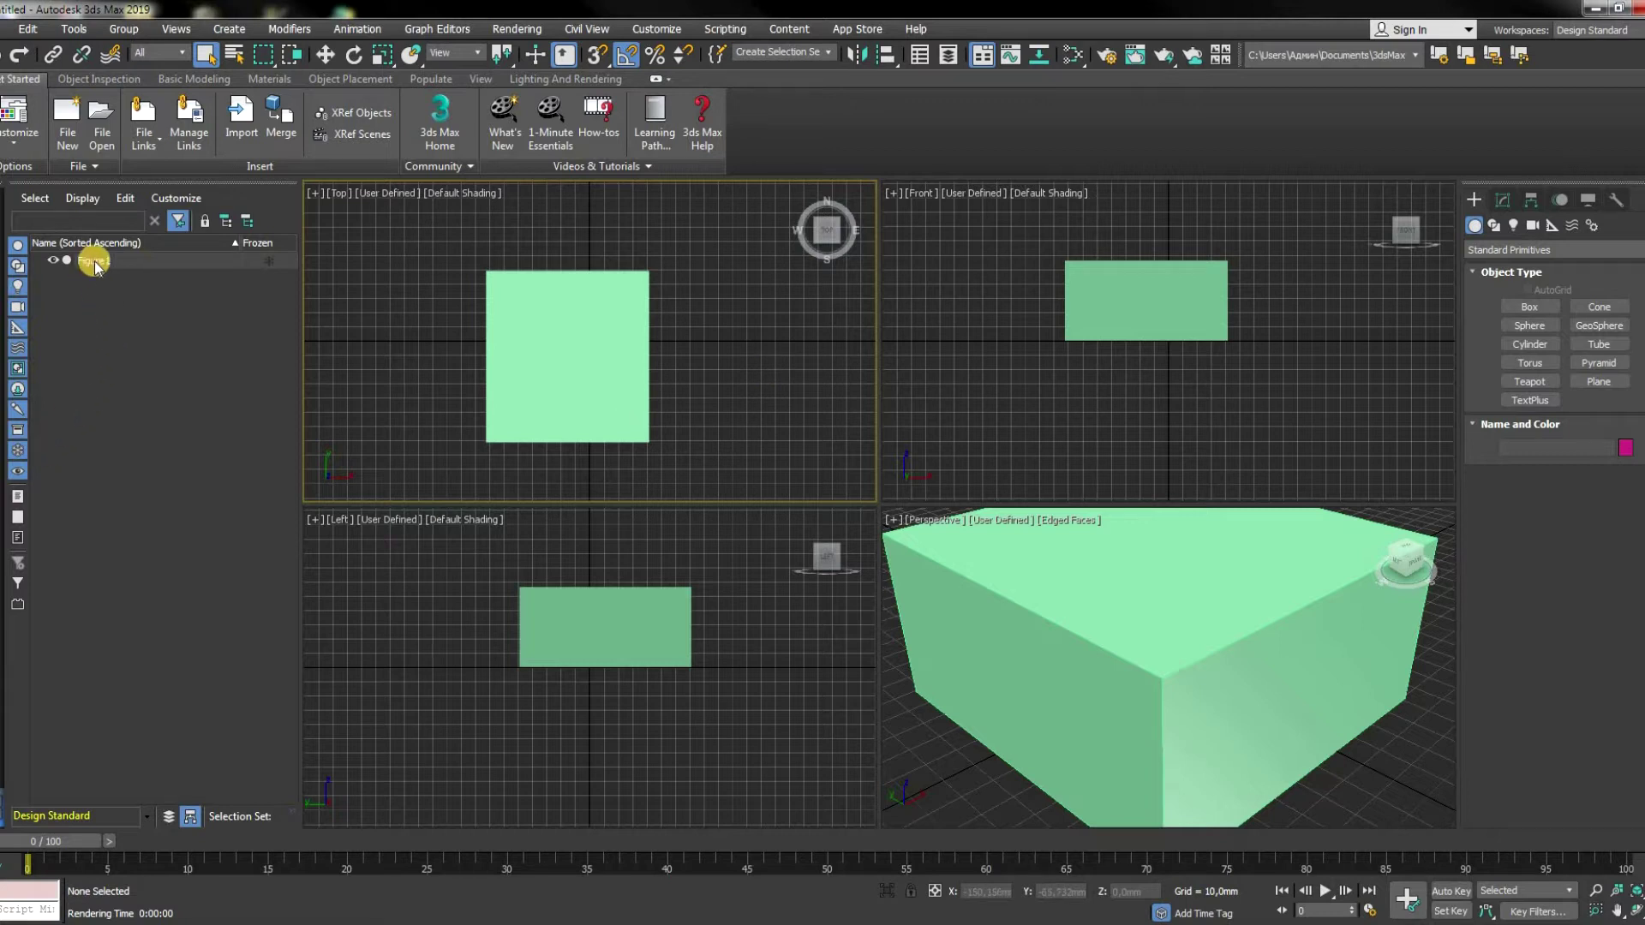
{"action": "left_click", "coordinate": [126, 262]}
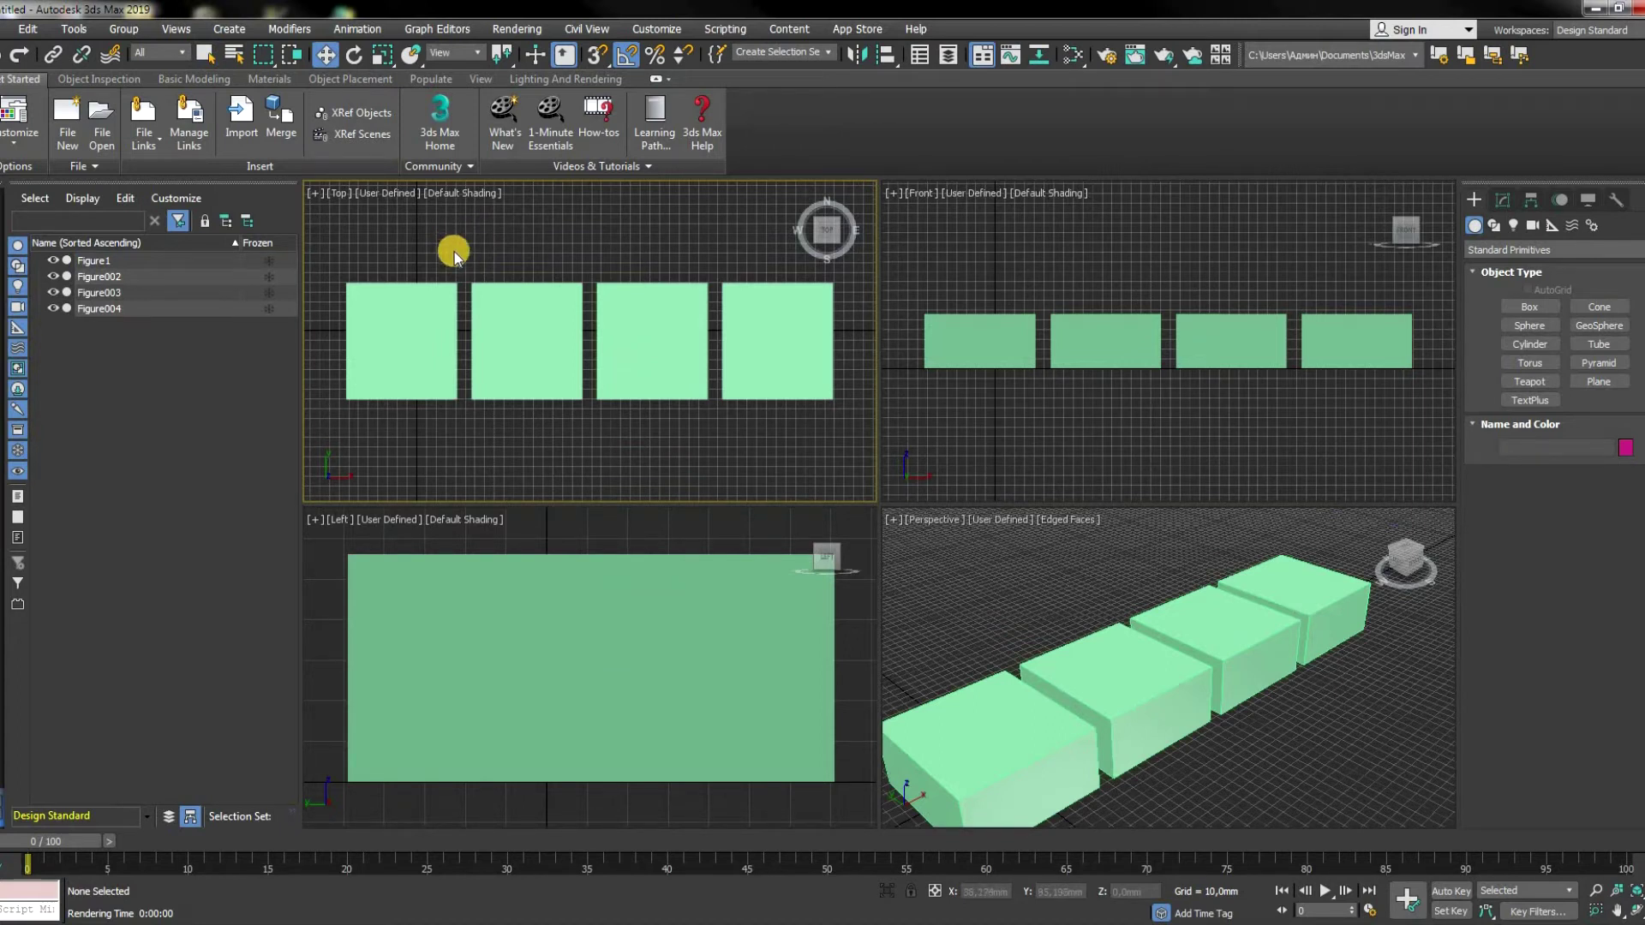
Step: Select all four green boxes with Select By Color, then reselect only Figure1
{"action": "left_click", "coordinate": [31, 35]}
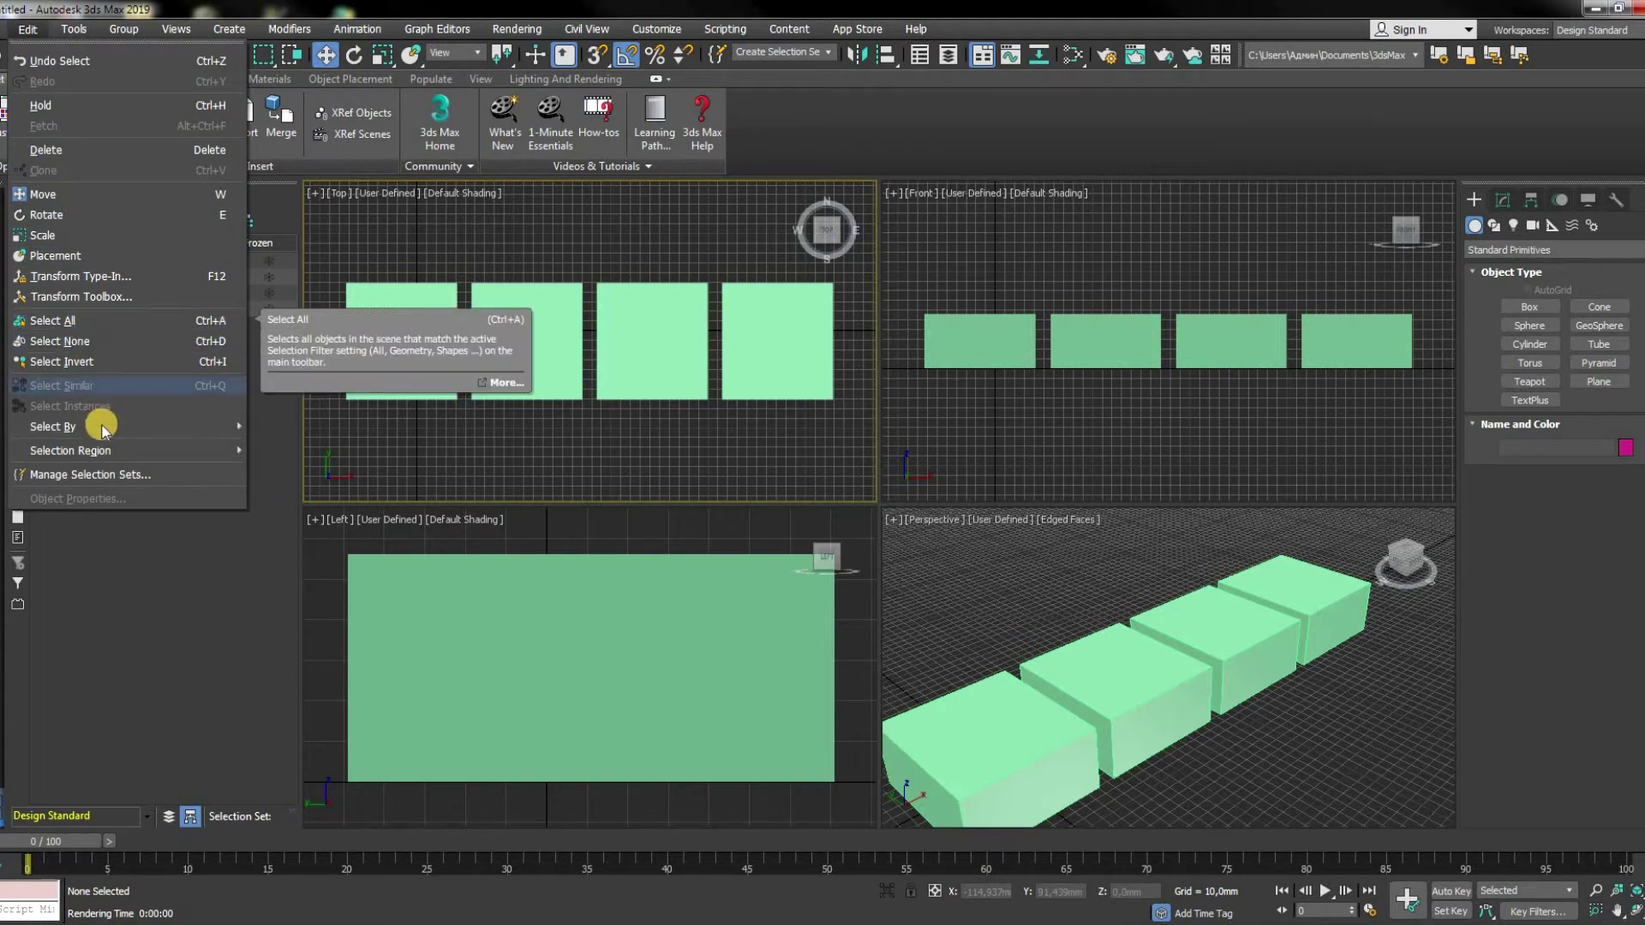
{"action": "mouse_move", "coordinate": [77, 427]}
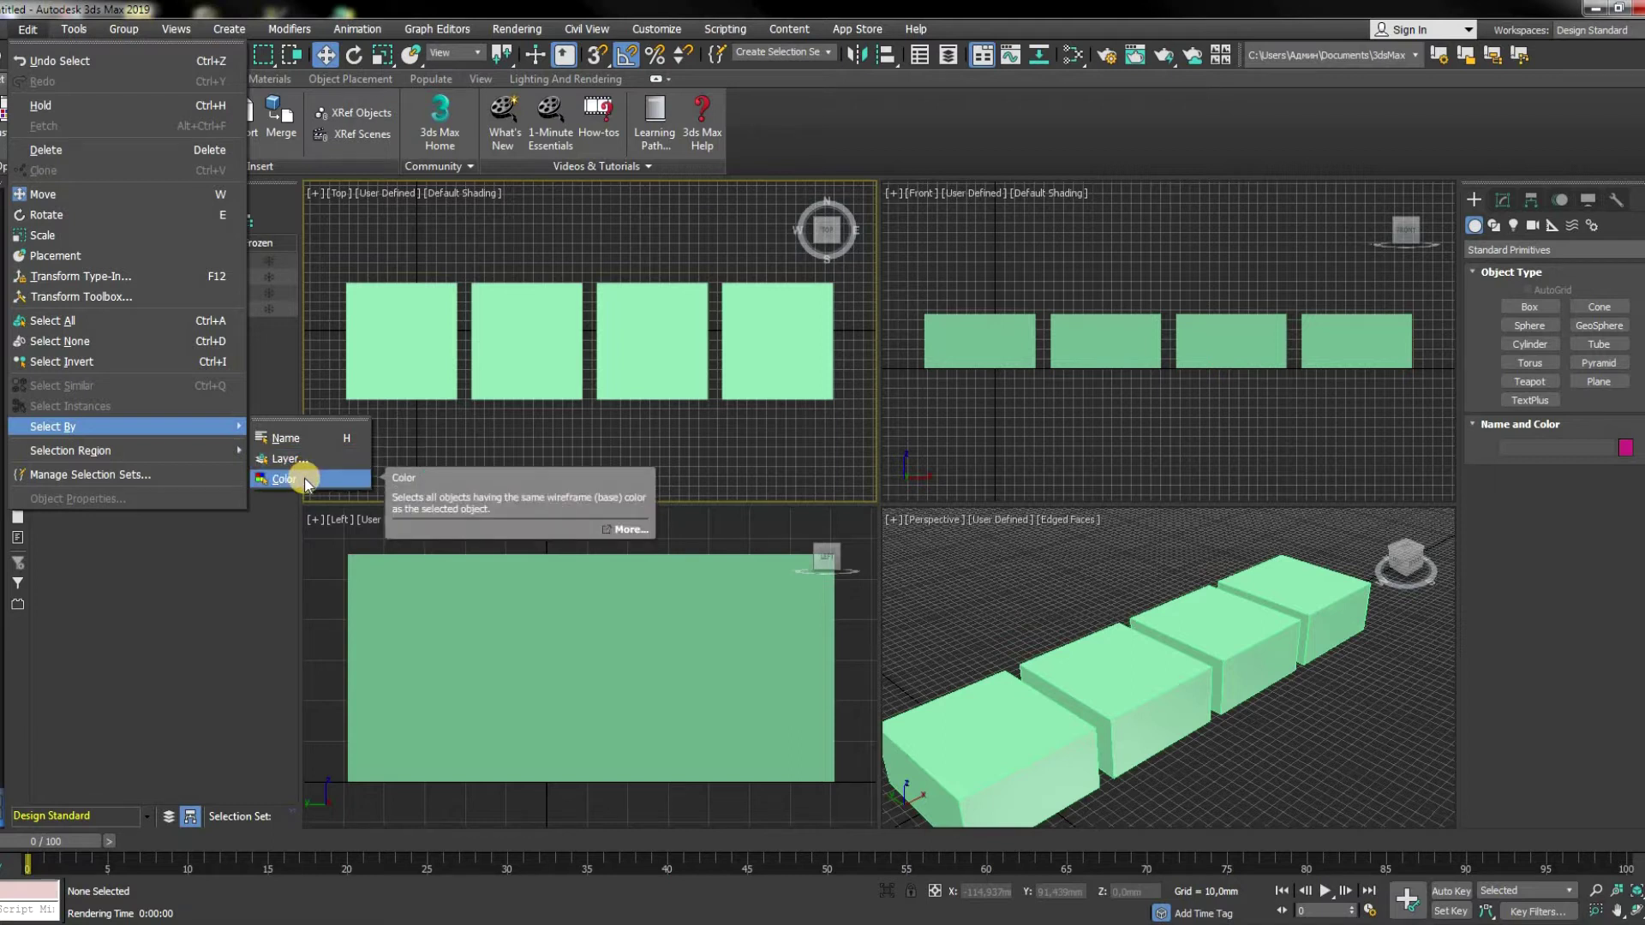
{"action": "left_click", "coordinate": [308, 475]}
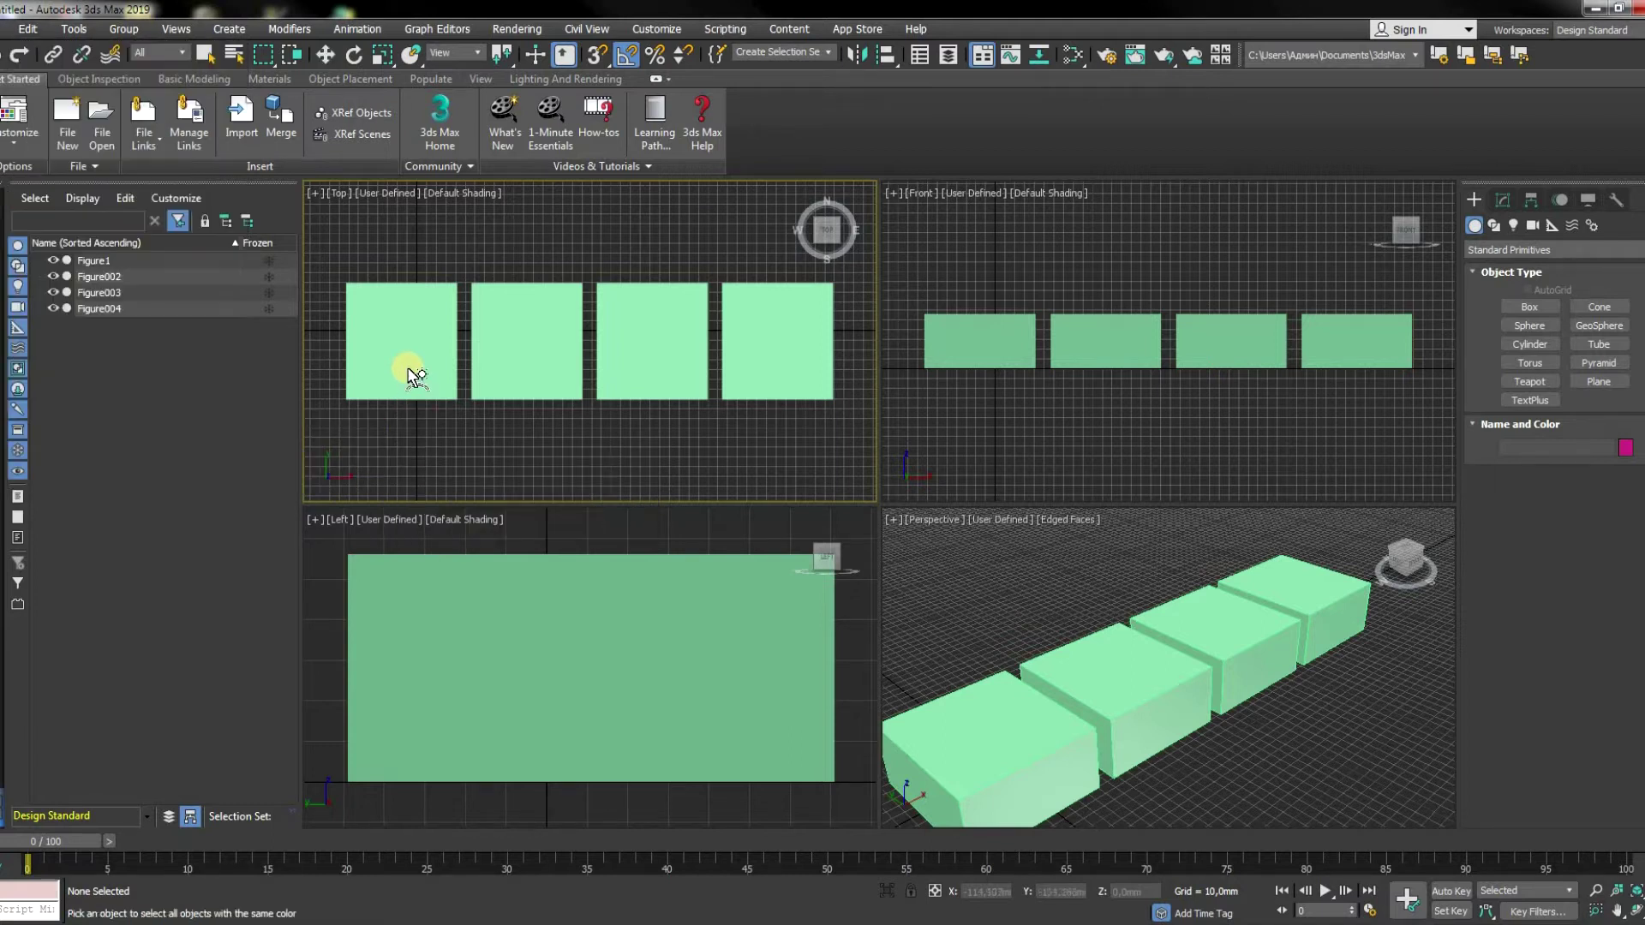
{"action": "left_click", "coordinate": [408, 370]}
{"action": "left_click", "coordinate": [413, 430]}
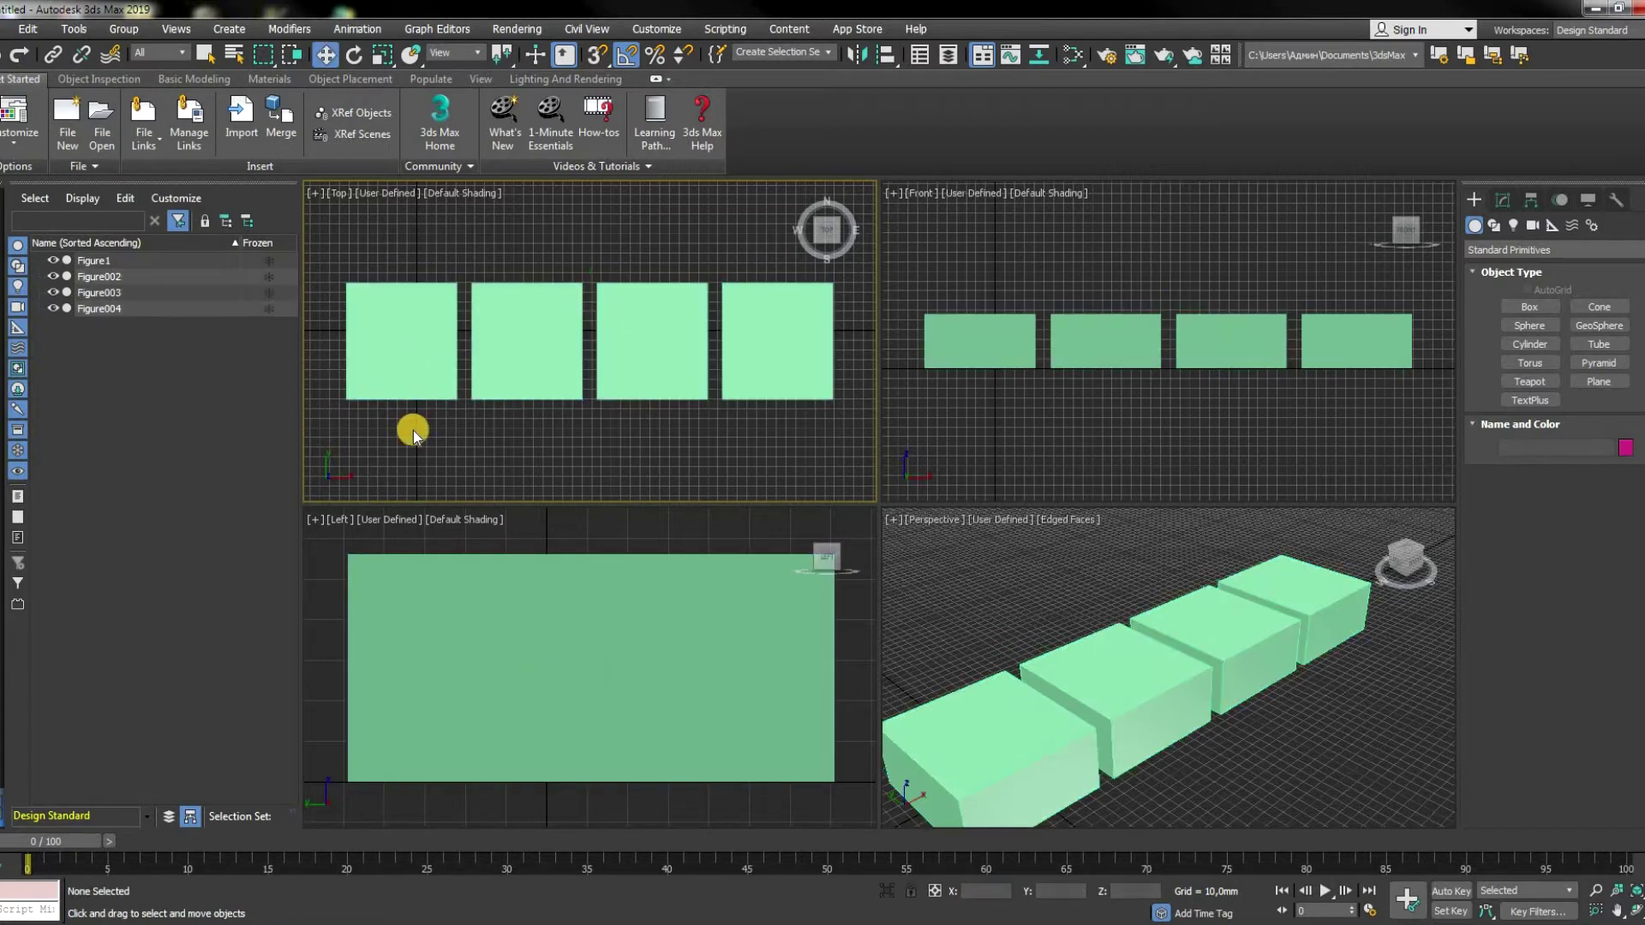
{"action": "left_click", "coordinate": [403, 377]}
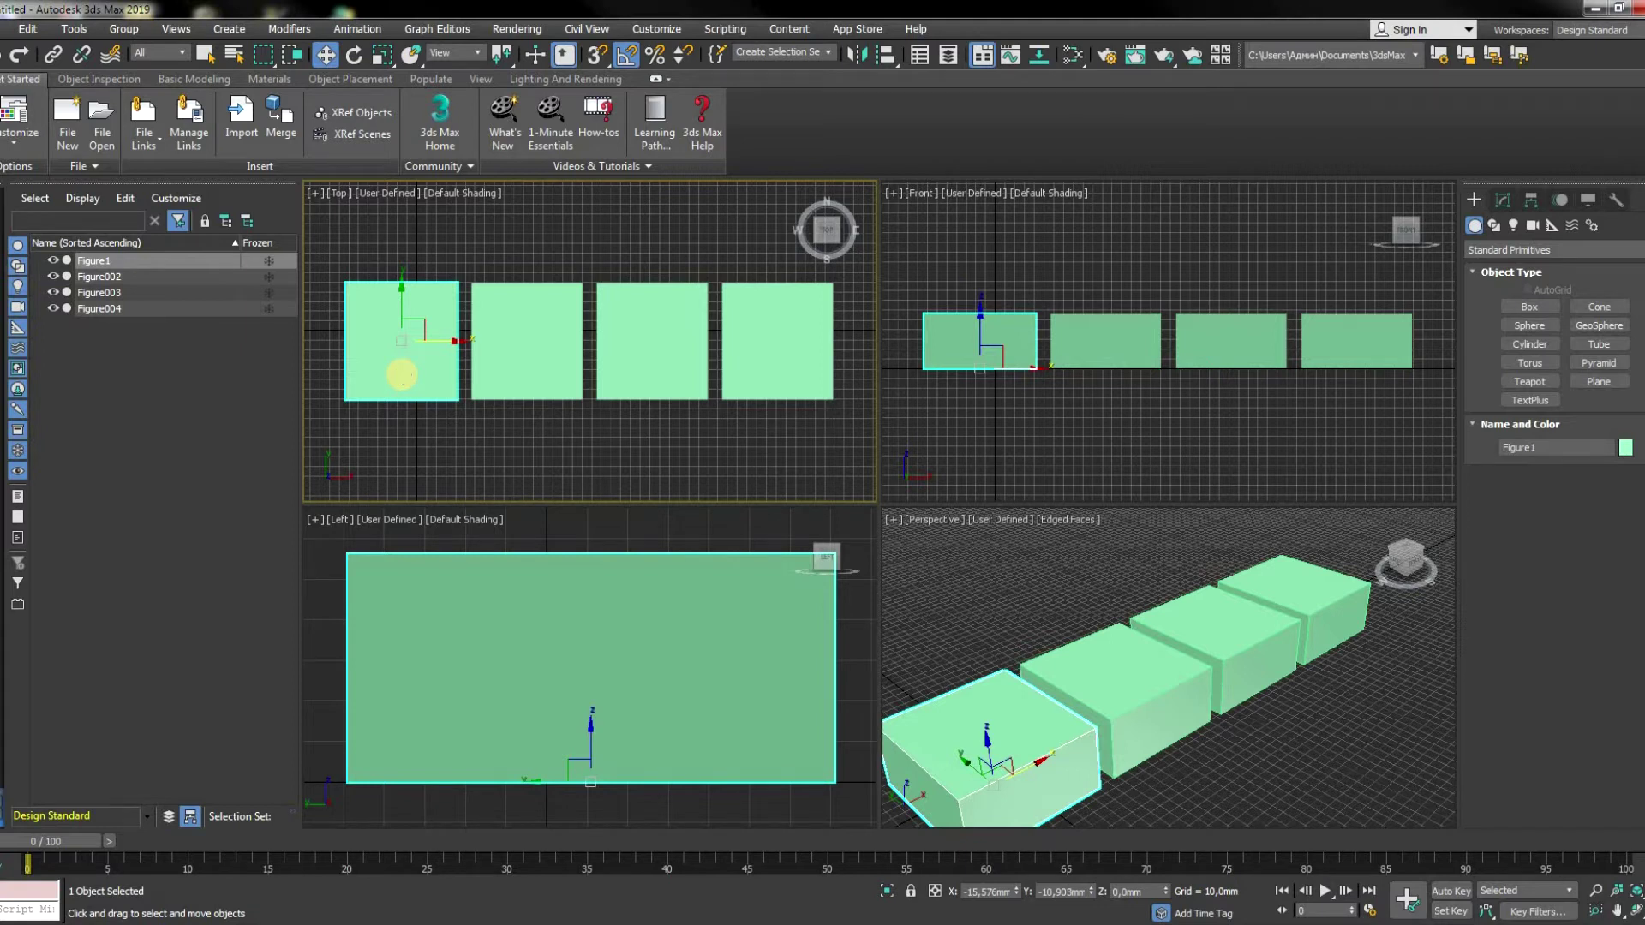
Step: Use Select Similar on Figure1 to grab all four boxes, then deselect them
{"action": "left_click", "coordinate": [24, 30]}
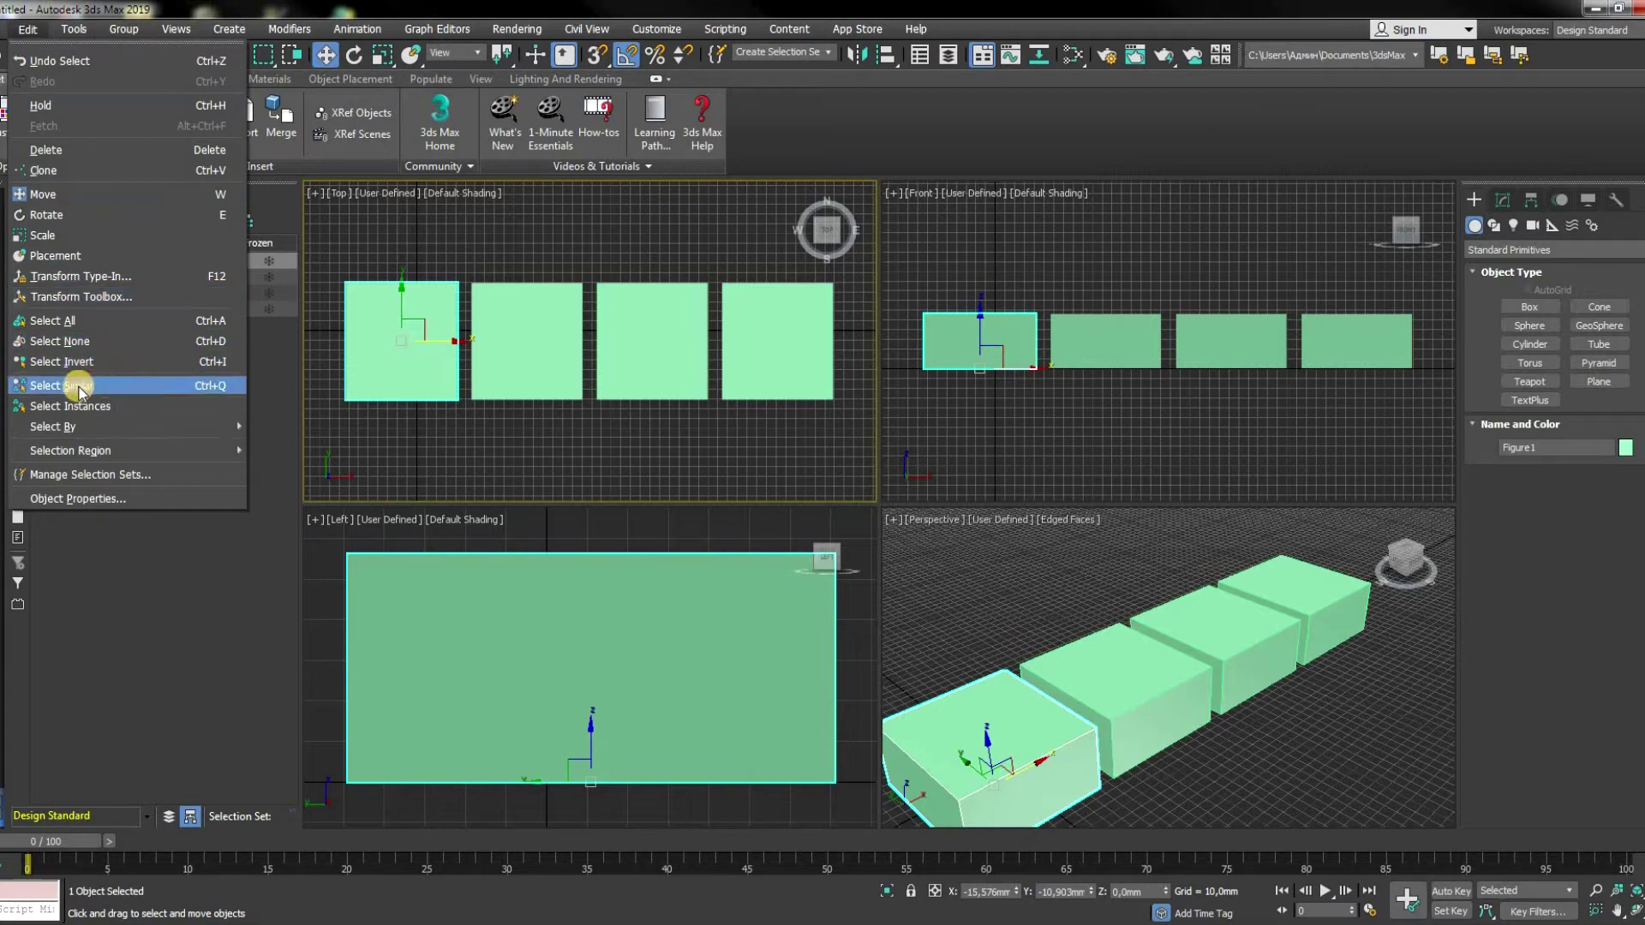
{"action": "left_click", "coordinate": [233, 393]}
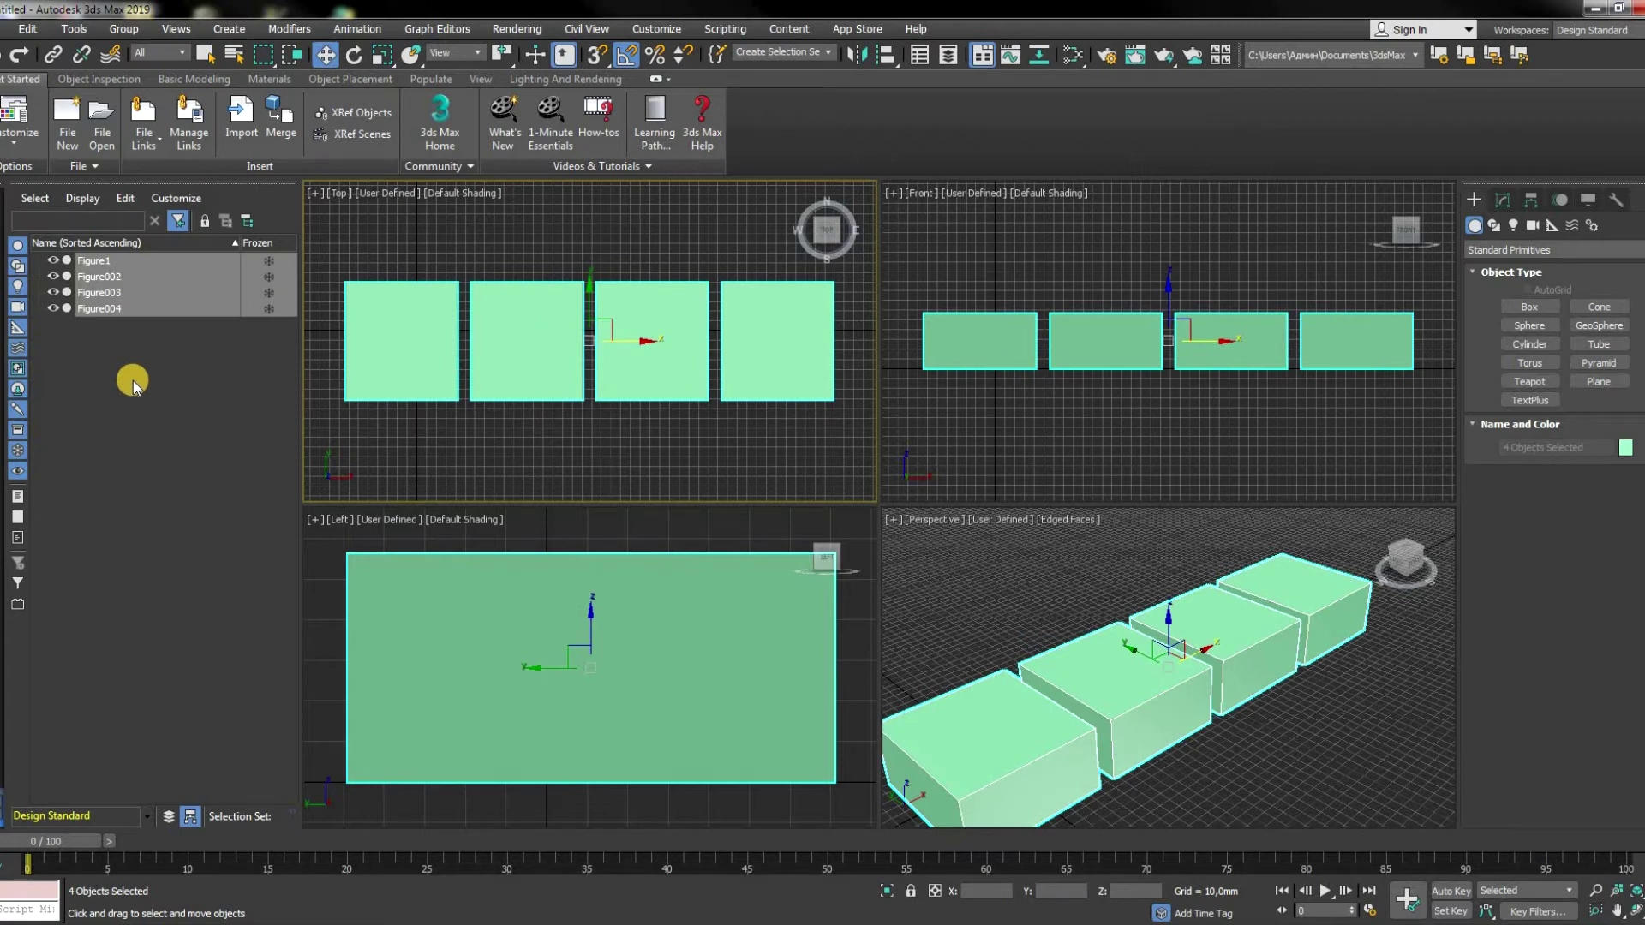
{"action": "left_click", "coordinate": [481, 245]}
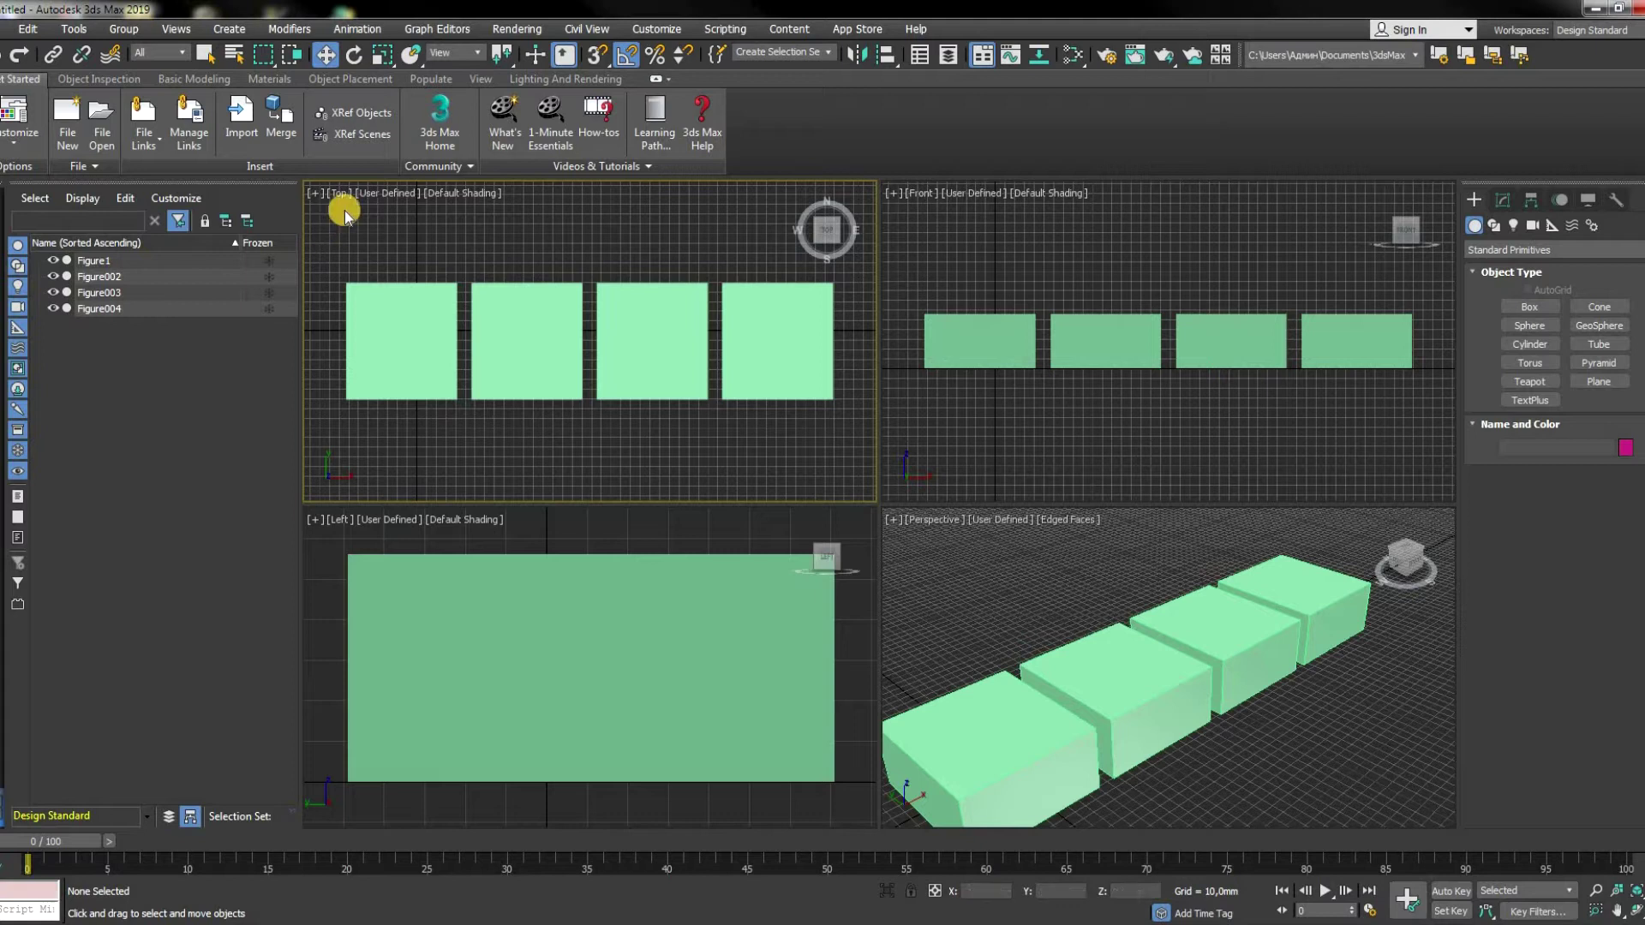
Step: Try a region selection, then select each of the four boxes one at a time
{"action": "left_click", "coordinate": [333, 257]}
{"action": "left_click_drag", "start_coordinate": [334, 257], "coordinate": [363, 308]}
{"action": "left_click", "coordinate": [385, 342]}
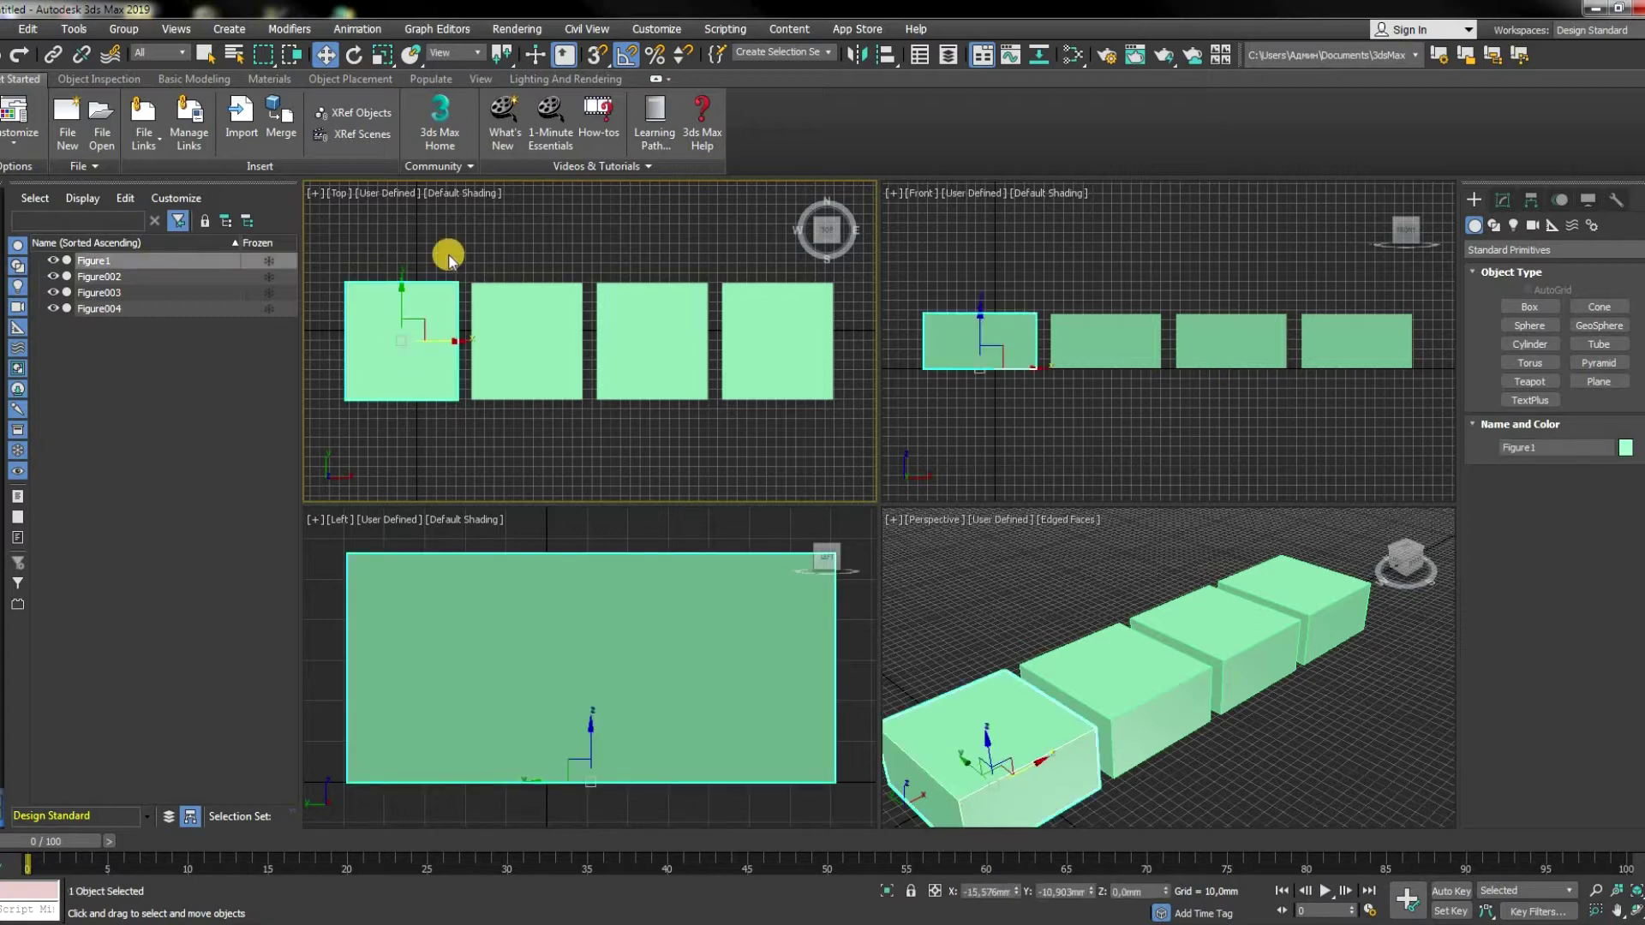
{"action": "left_click", "coordinate": [499, 324]}
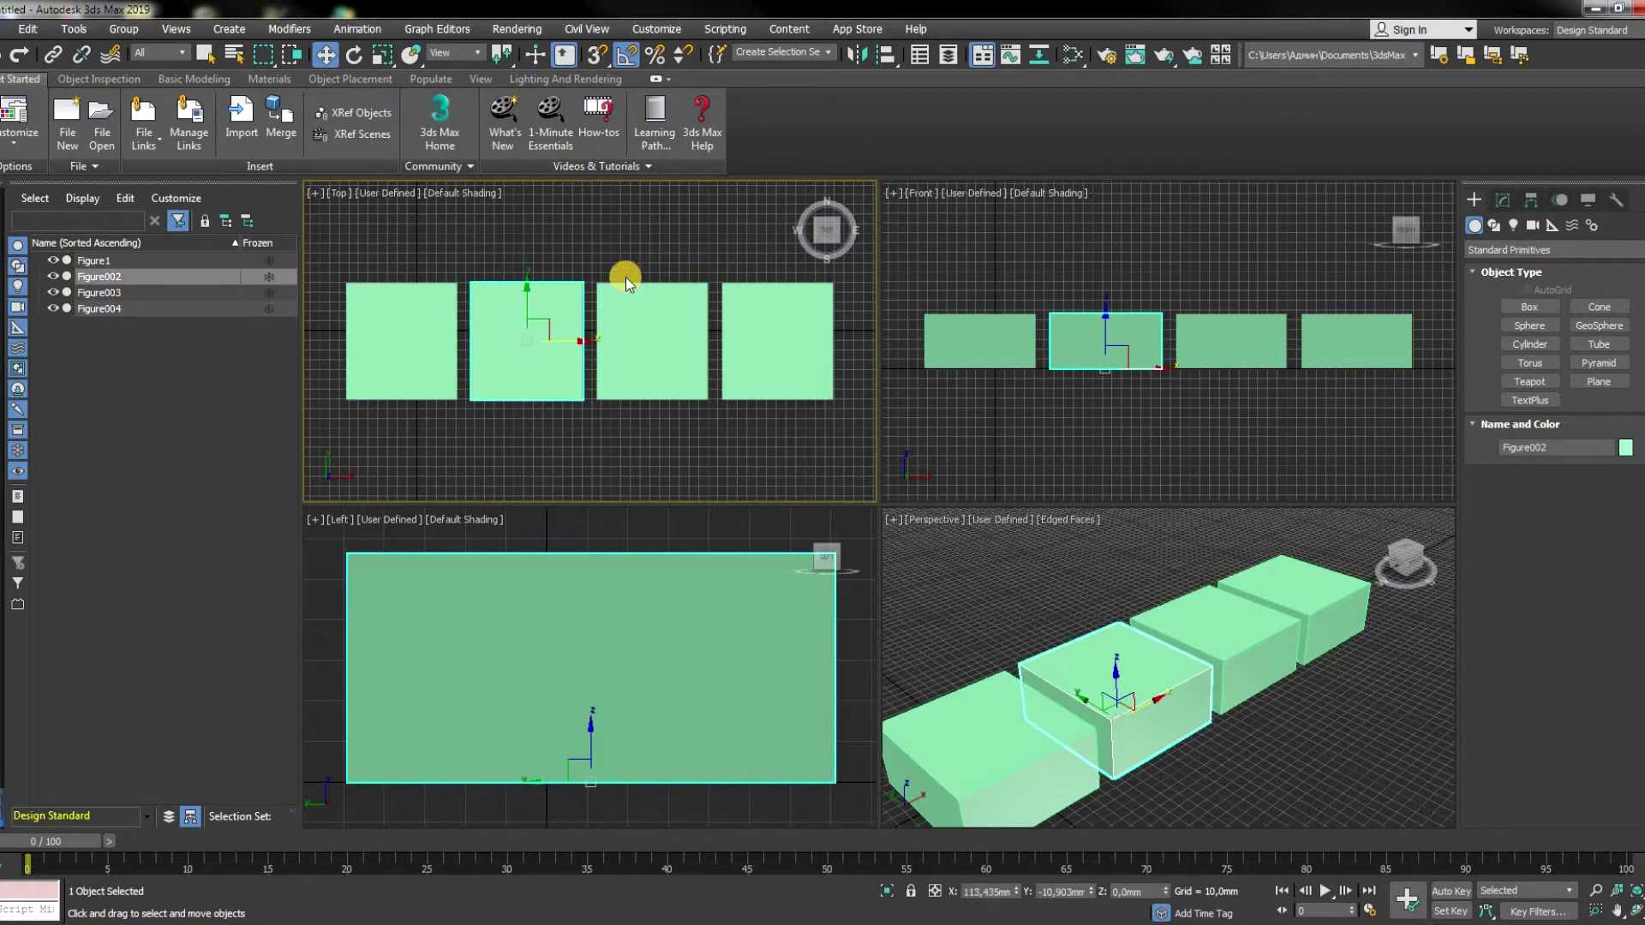
{"action": "left_click", "coordinate": [632, 327]}
{"action": "left_click", "coordinate": [724, 311]}
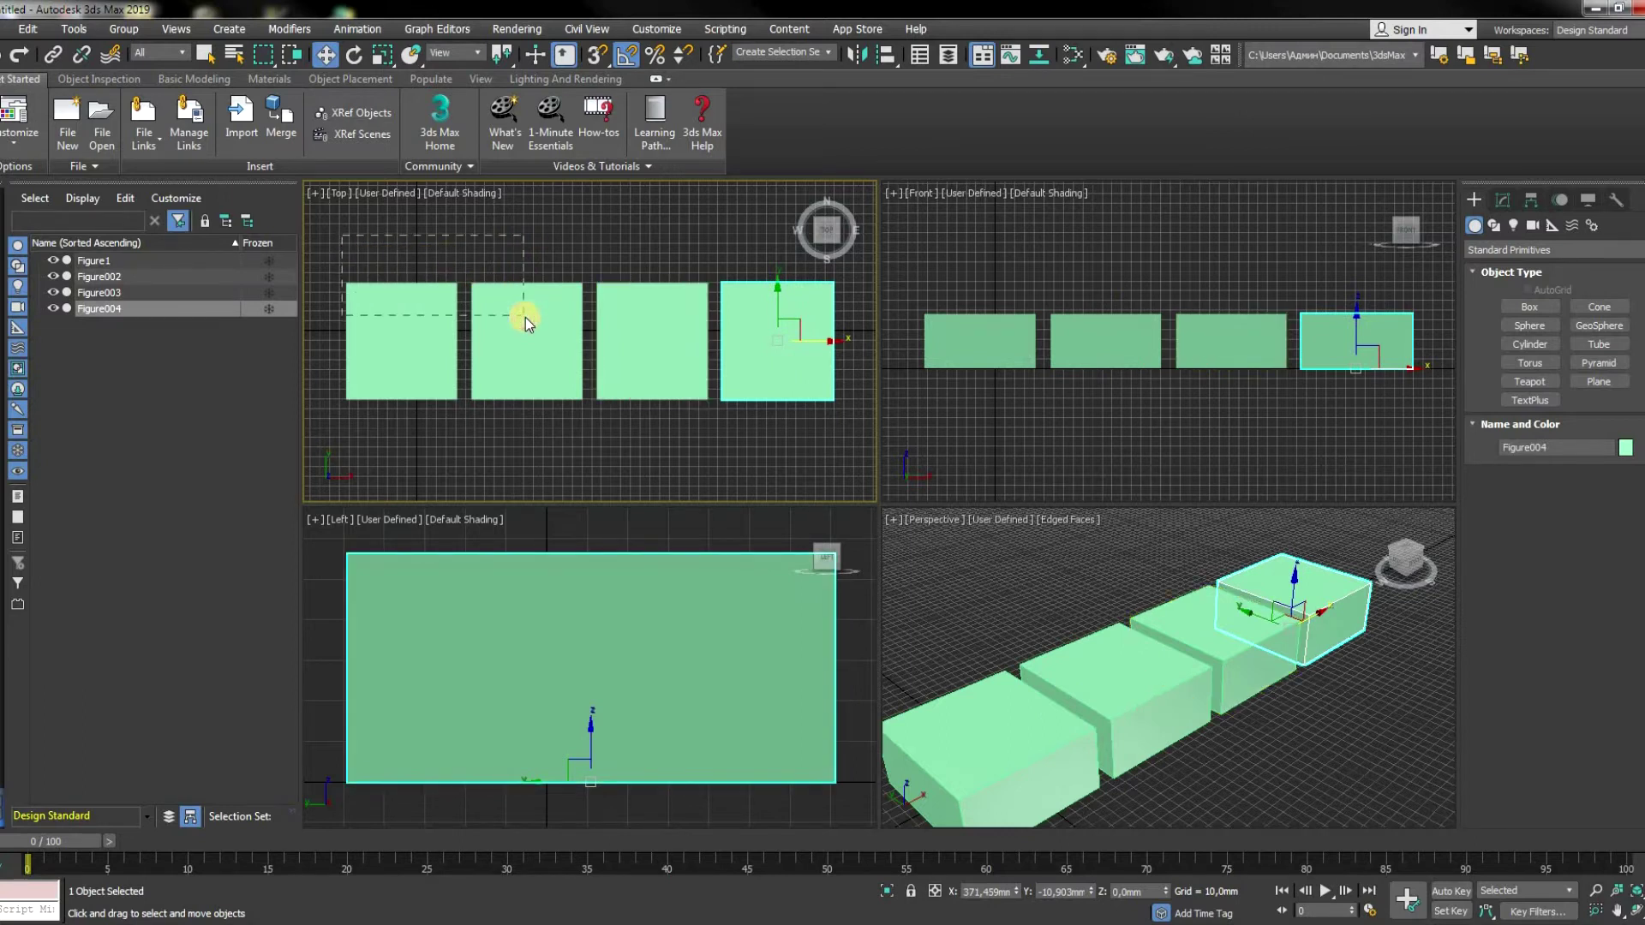
Step: Region-select the first two boxes, clear the selection, and switch to Window selection mode
{"action": "left_click_drag", "start_coordinate": [524, 316], "coordinate": [349, 267]}
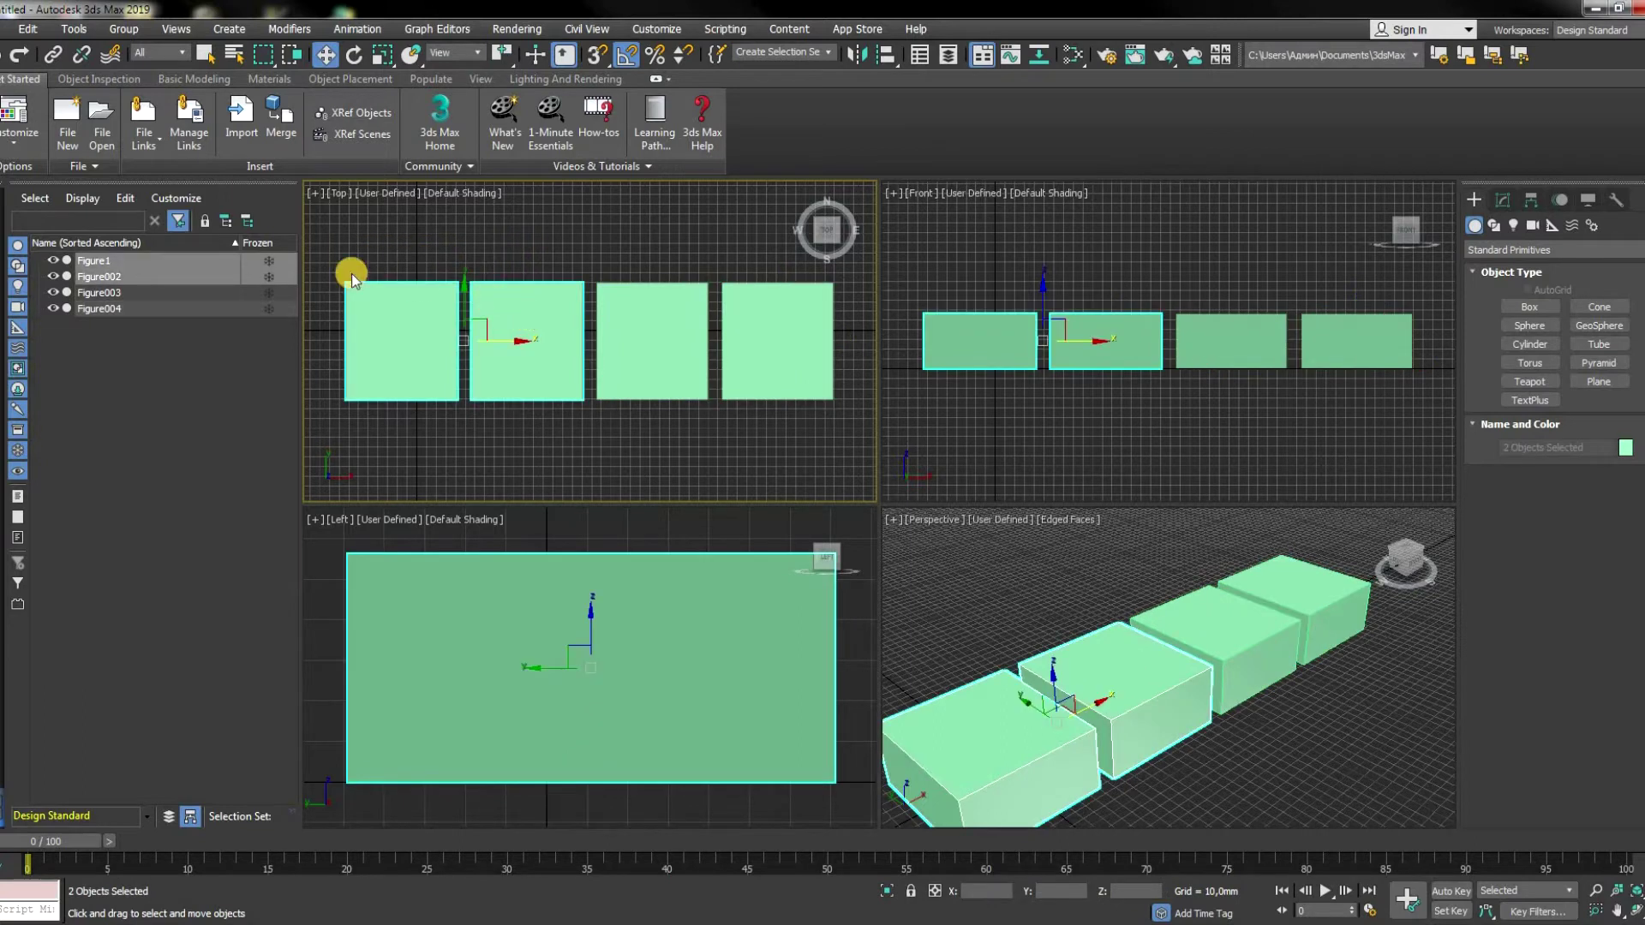
{"action": "left_click", "coordinate": [771, 320]}
{"action": "left_click", "coordinate": [388, 221]}
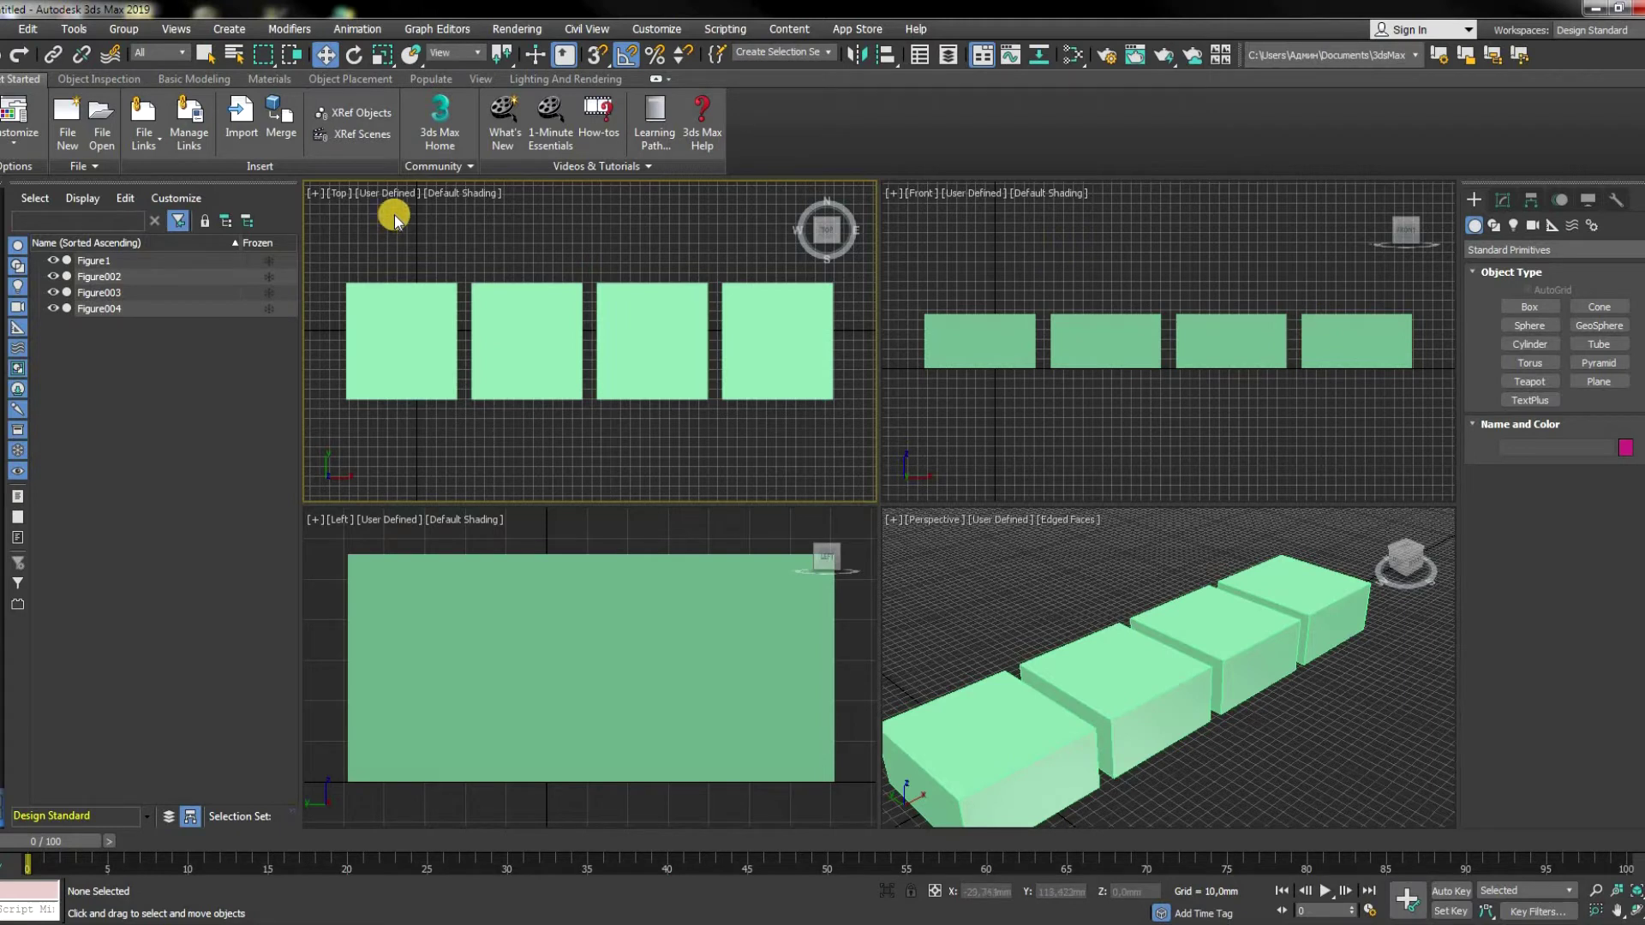
{"action": "left_click", "coordinate": [381, 307]}
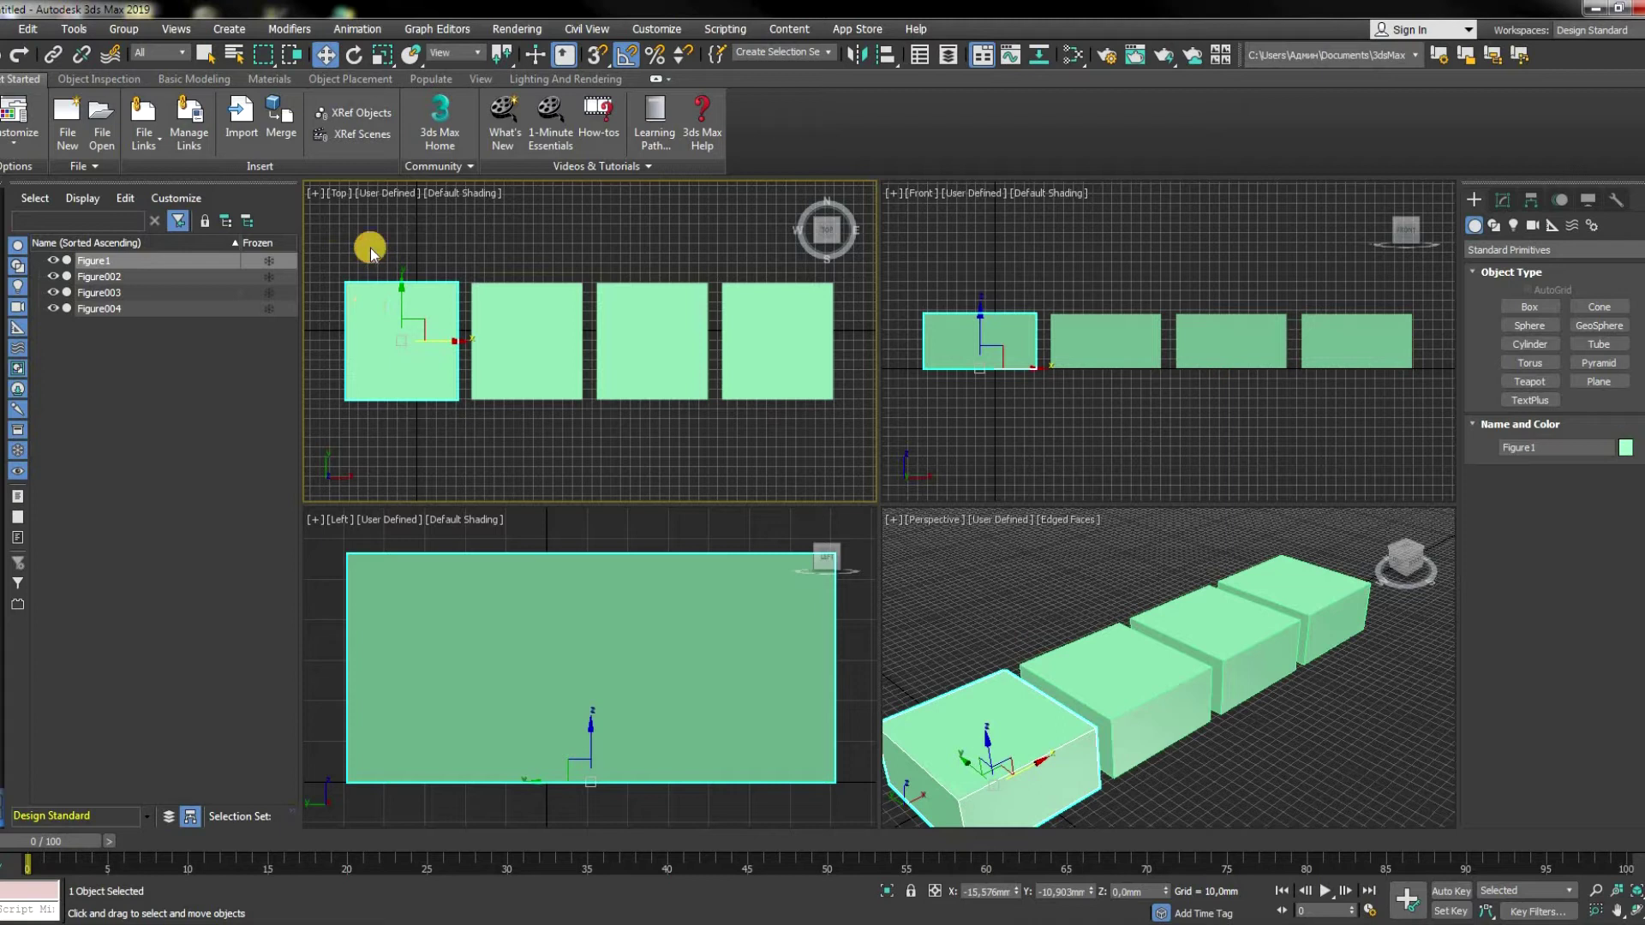
{"action": "left_click", "coordinate": [370, 249]}
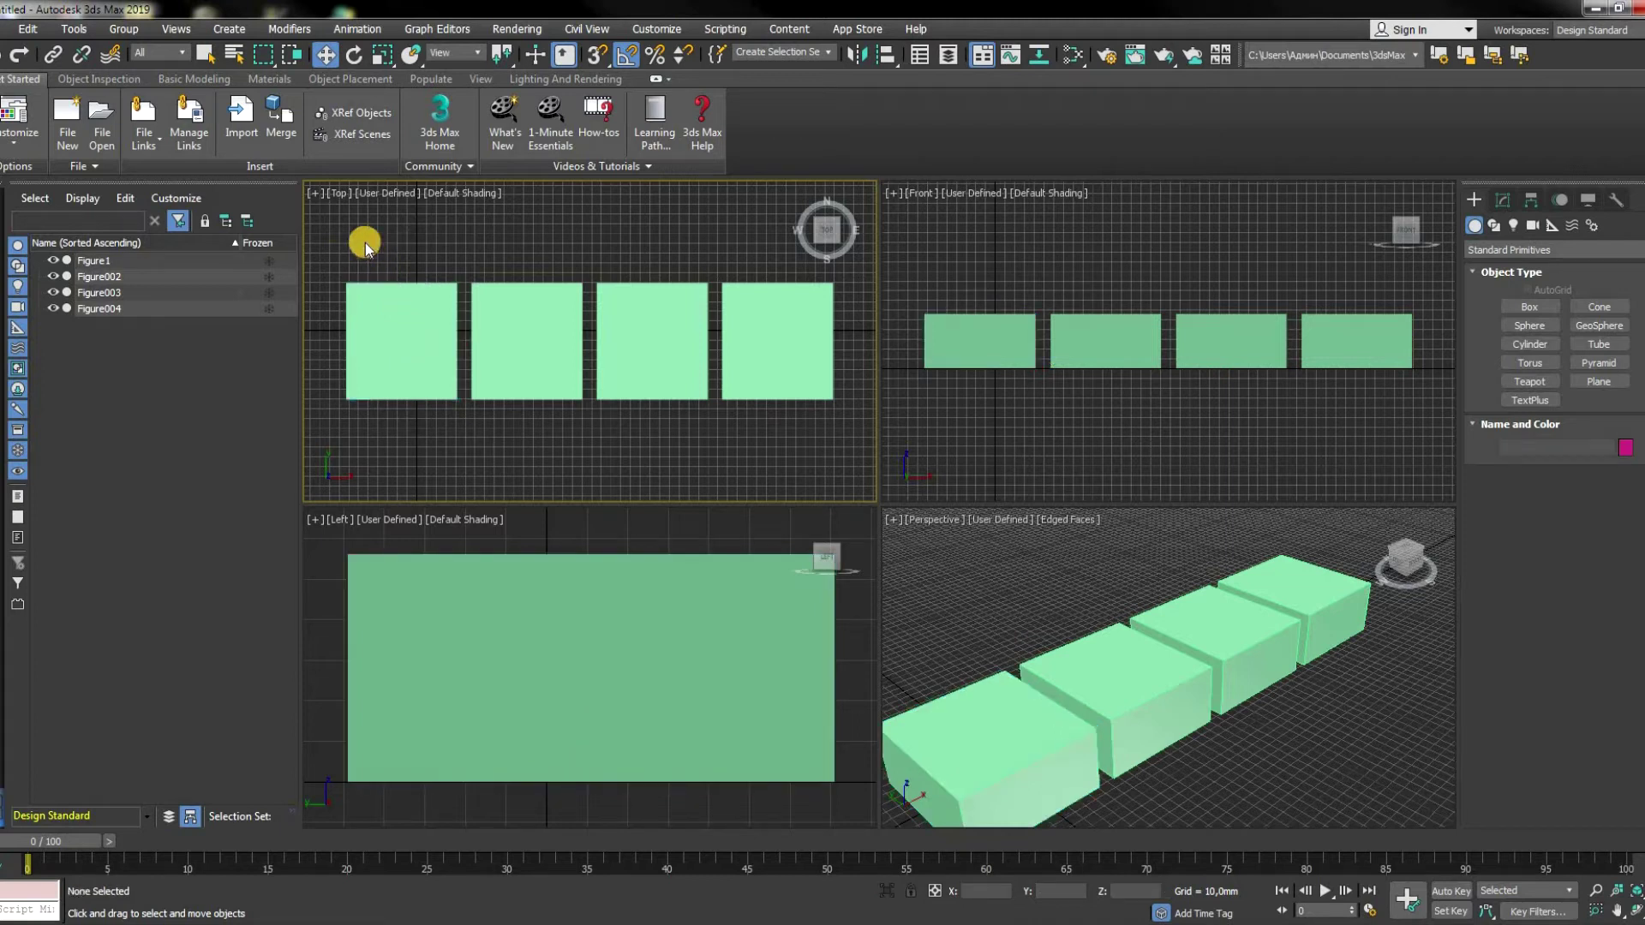
{"action": "left_click", "coordinate": [291, 57]}
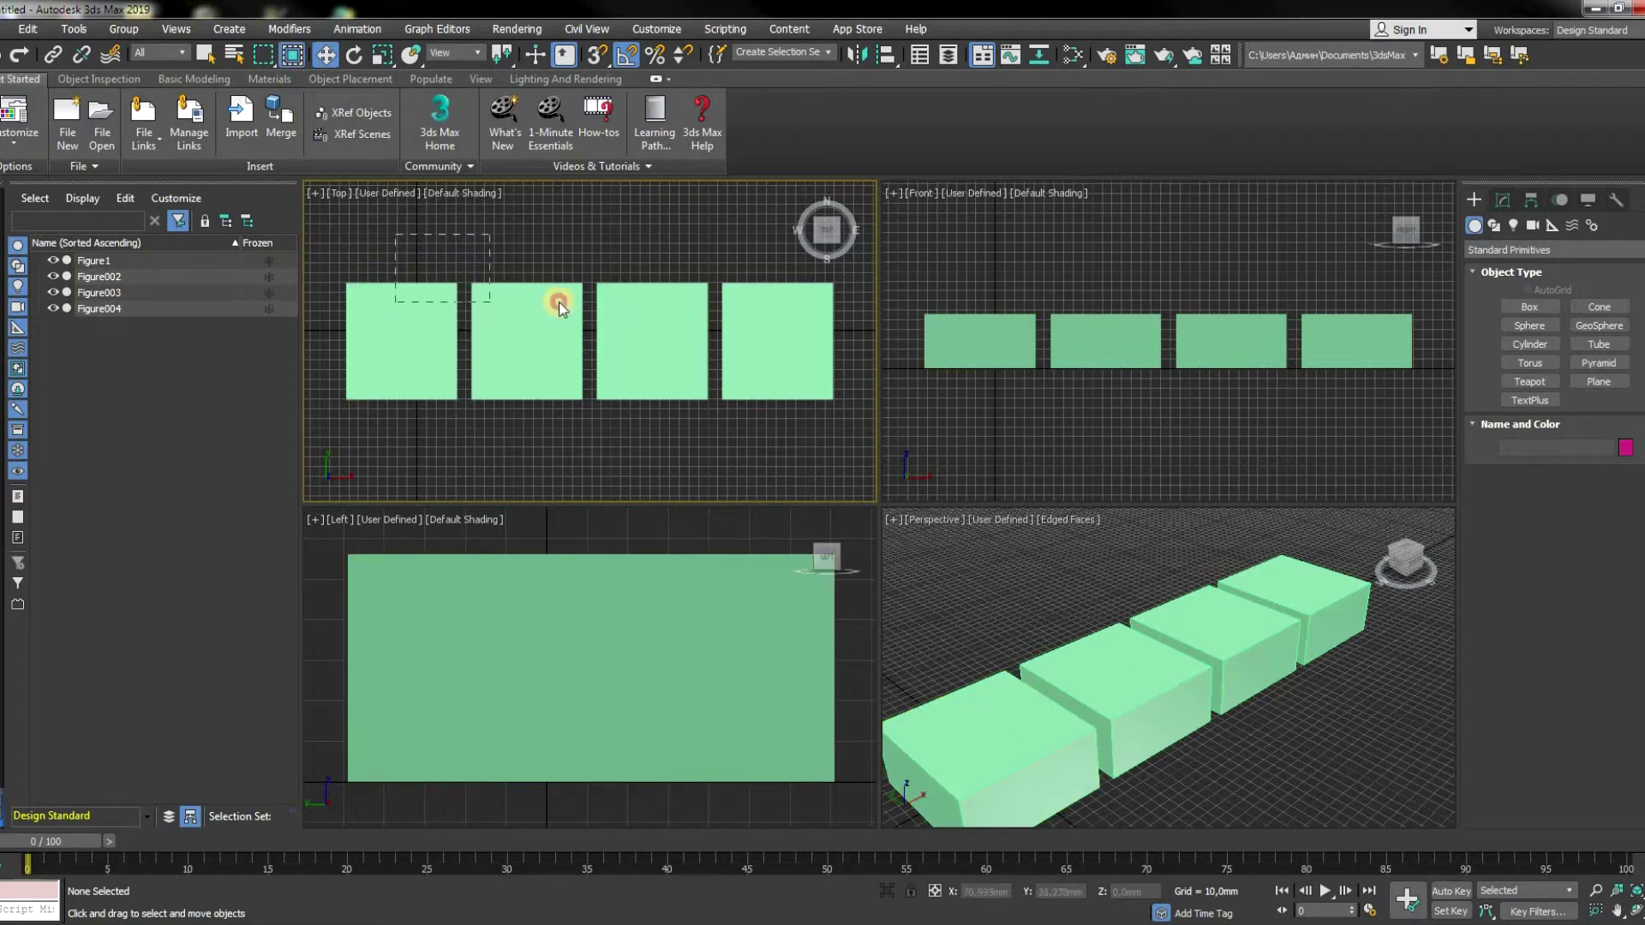
Step: Test a window selection over the boxes, then undo to remove Figure002 through Figure004
{"action": "left_click_drag", "start_coordinate": [537, 219], "coordinate": [533, 257]}
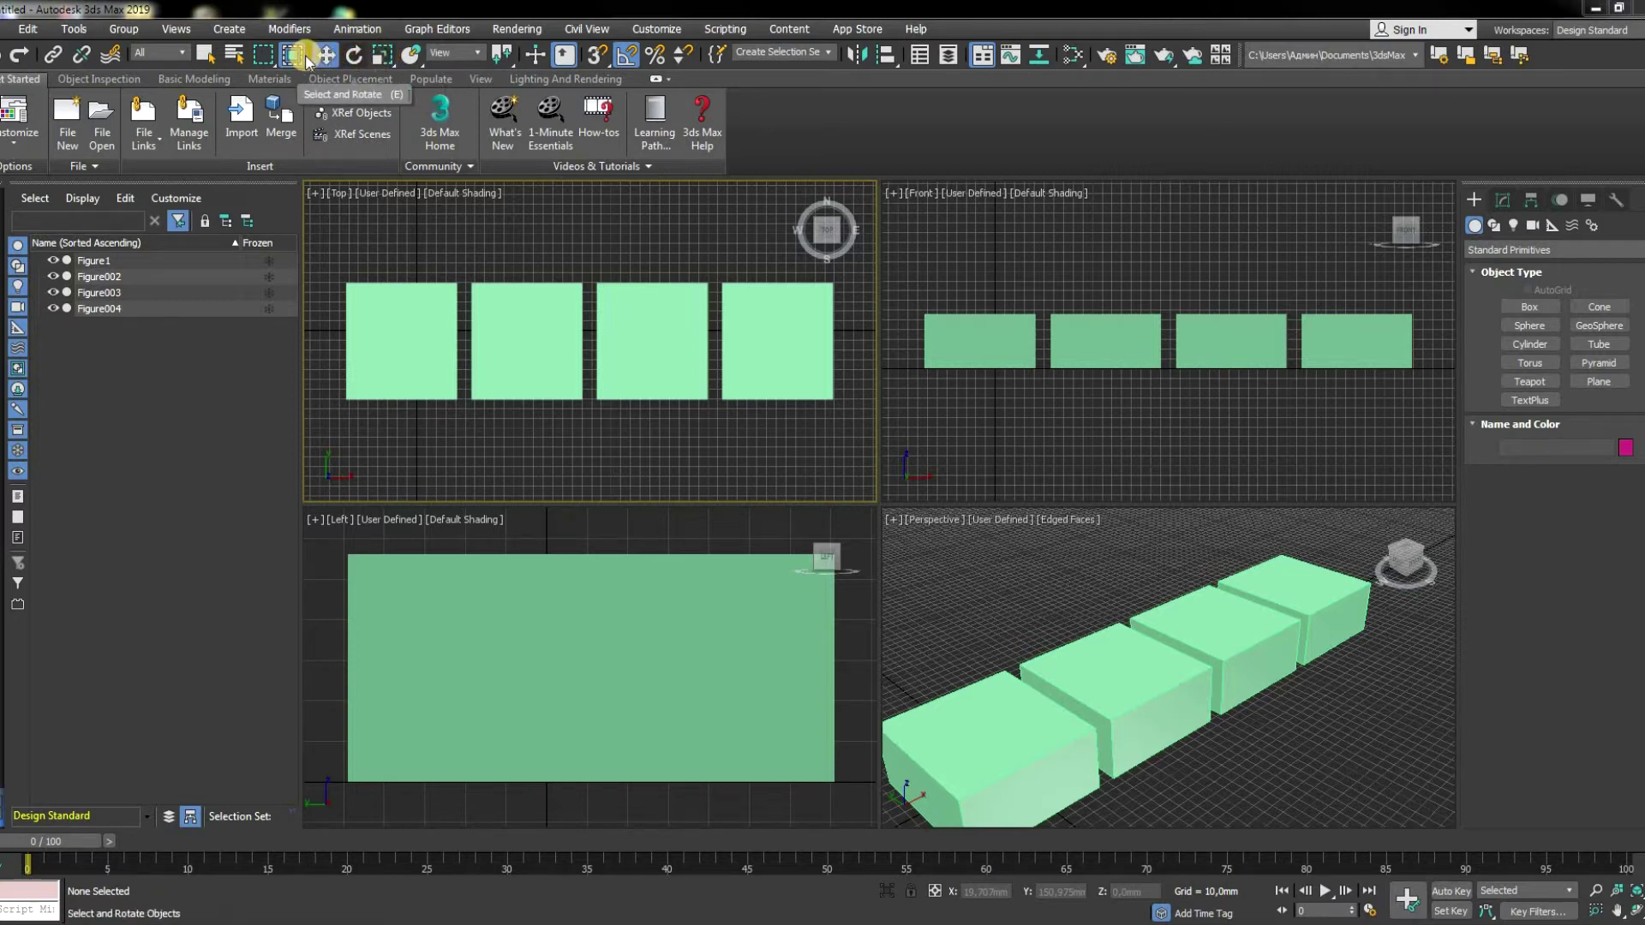
{"action": "key", "text": "ctrl+z"}
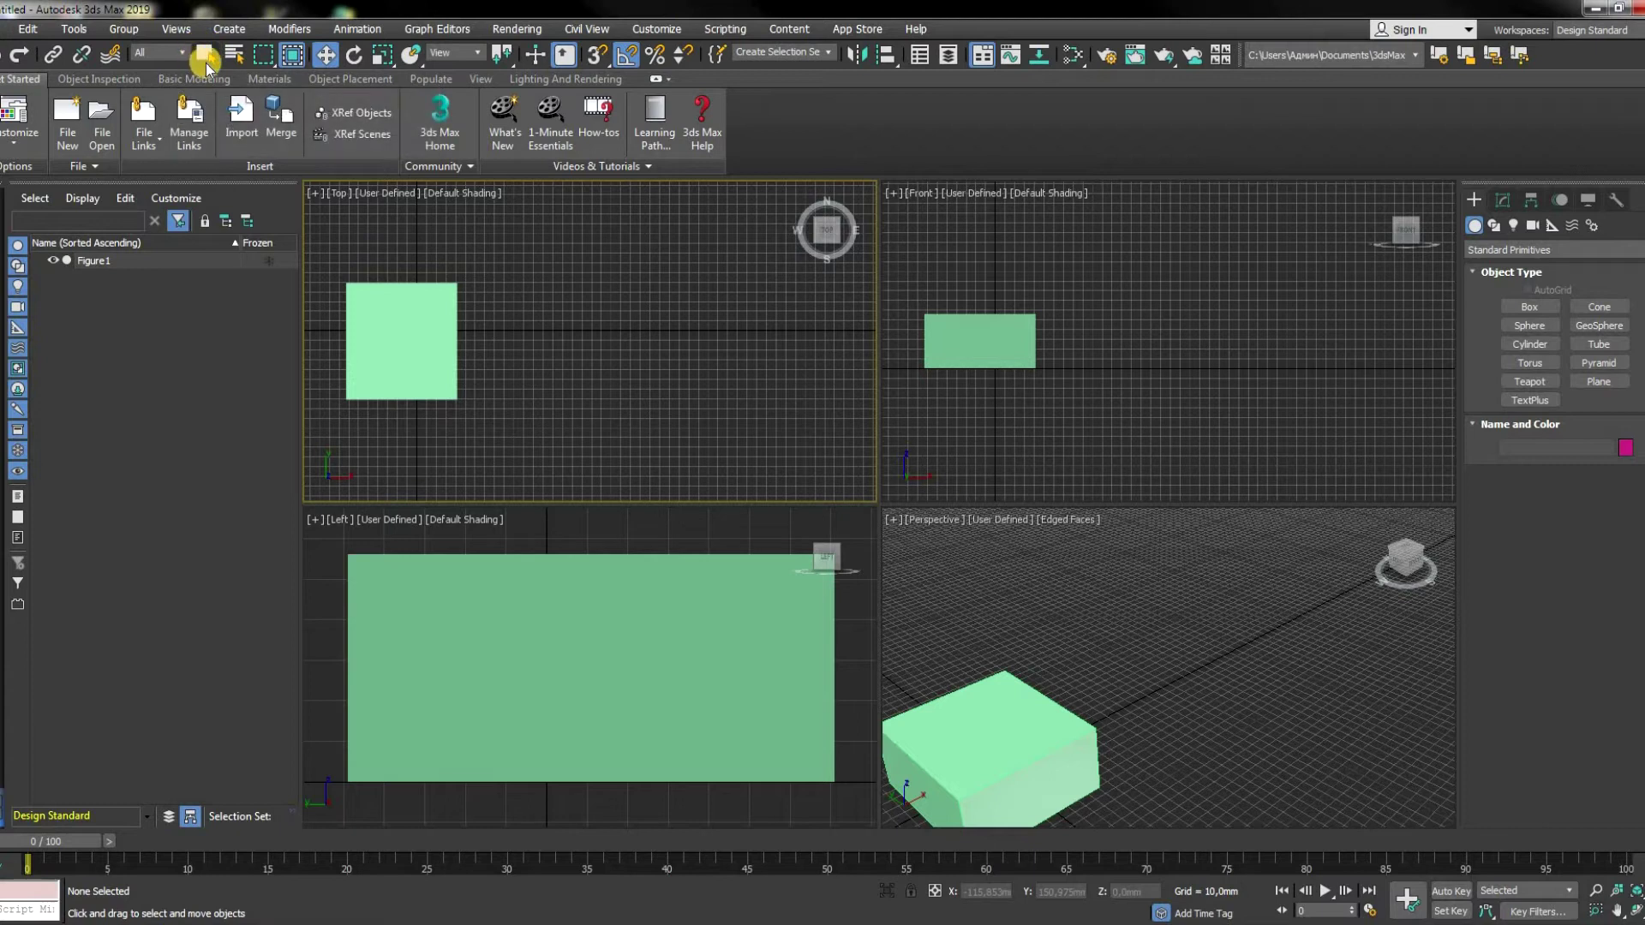
Step: Move Figure1 with Select and Move to about X 136.072, Y -10.903, Z 0 mm
{"action": "left_click", "coordinate": [402, 337]}
{"action": "left_click", "coordinate": [323, 55]}
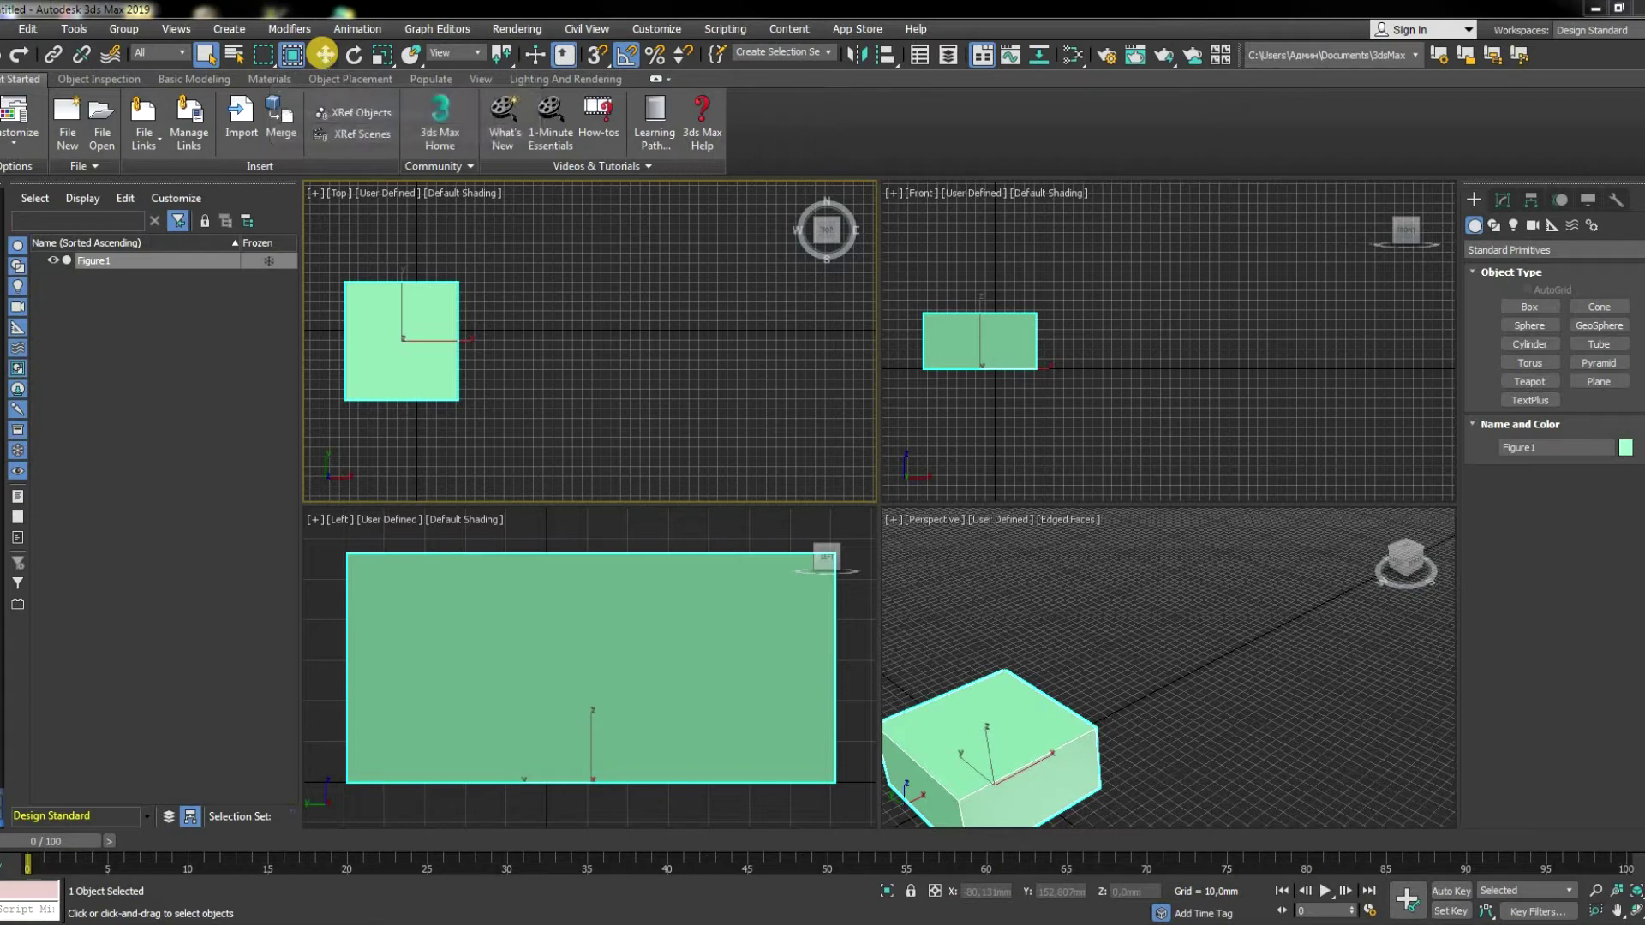
{"action": "left_click", "coordinate": [324, 57]}
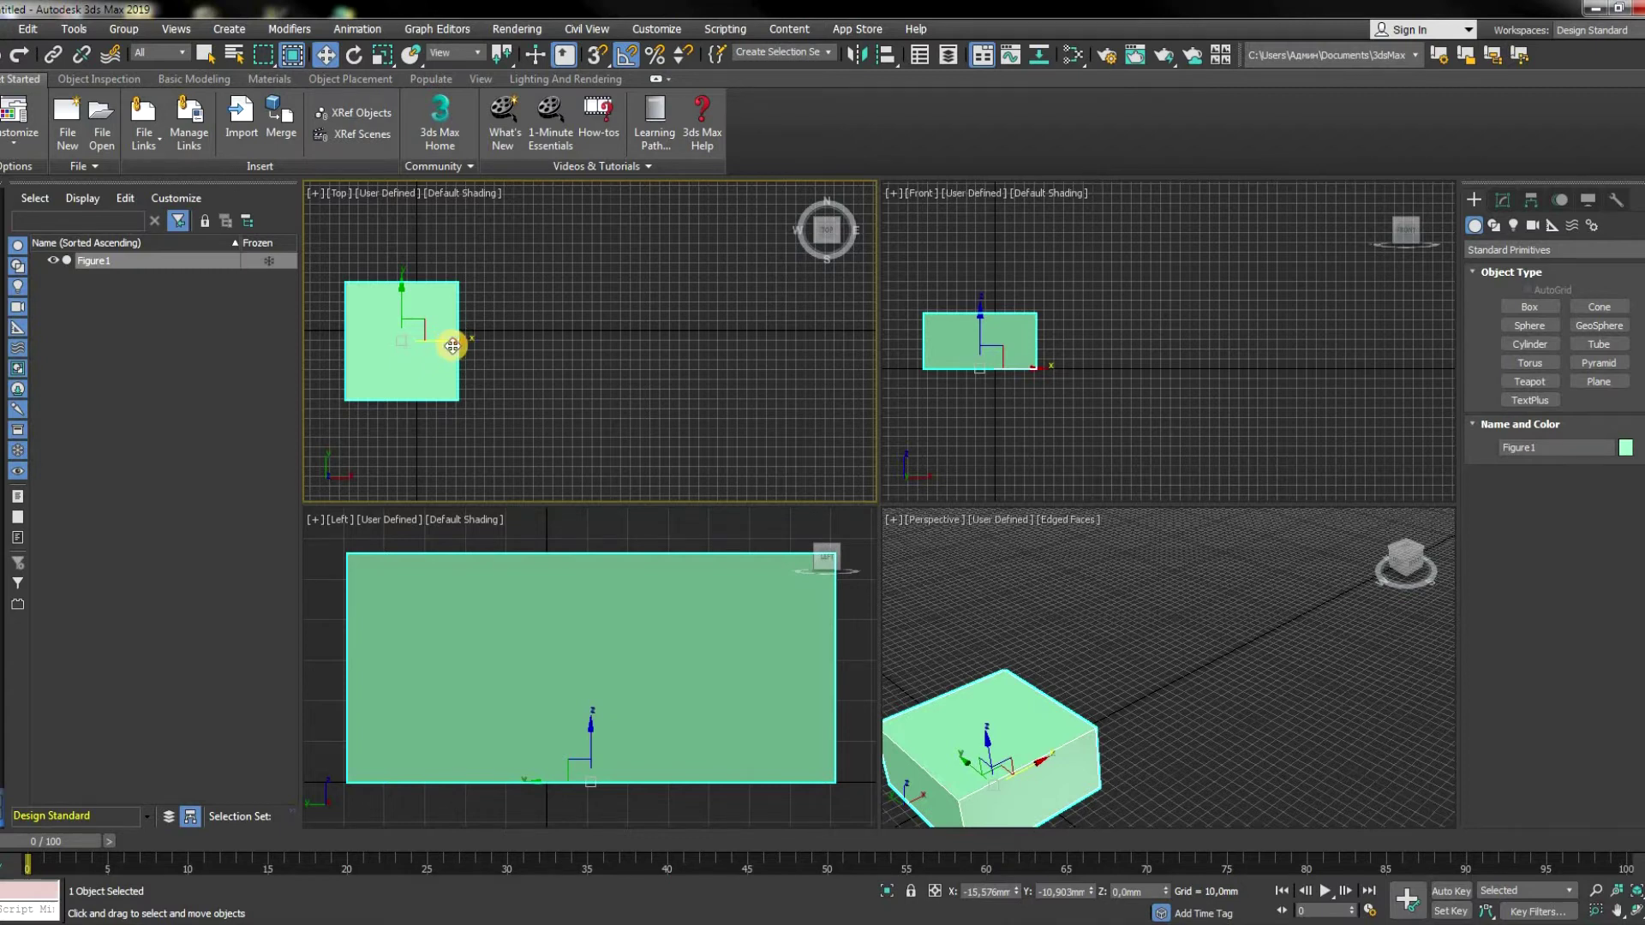
{"action": "mouse_move", "coordinate": [455, 341]}
{"action": "left_mouse_down"}
{"action": "mouse_move", "coordinate": [639, 360]}
{"action": "mouse_move", "coordinate": [434, 363]}
{"action": "left_mouse_up"}
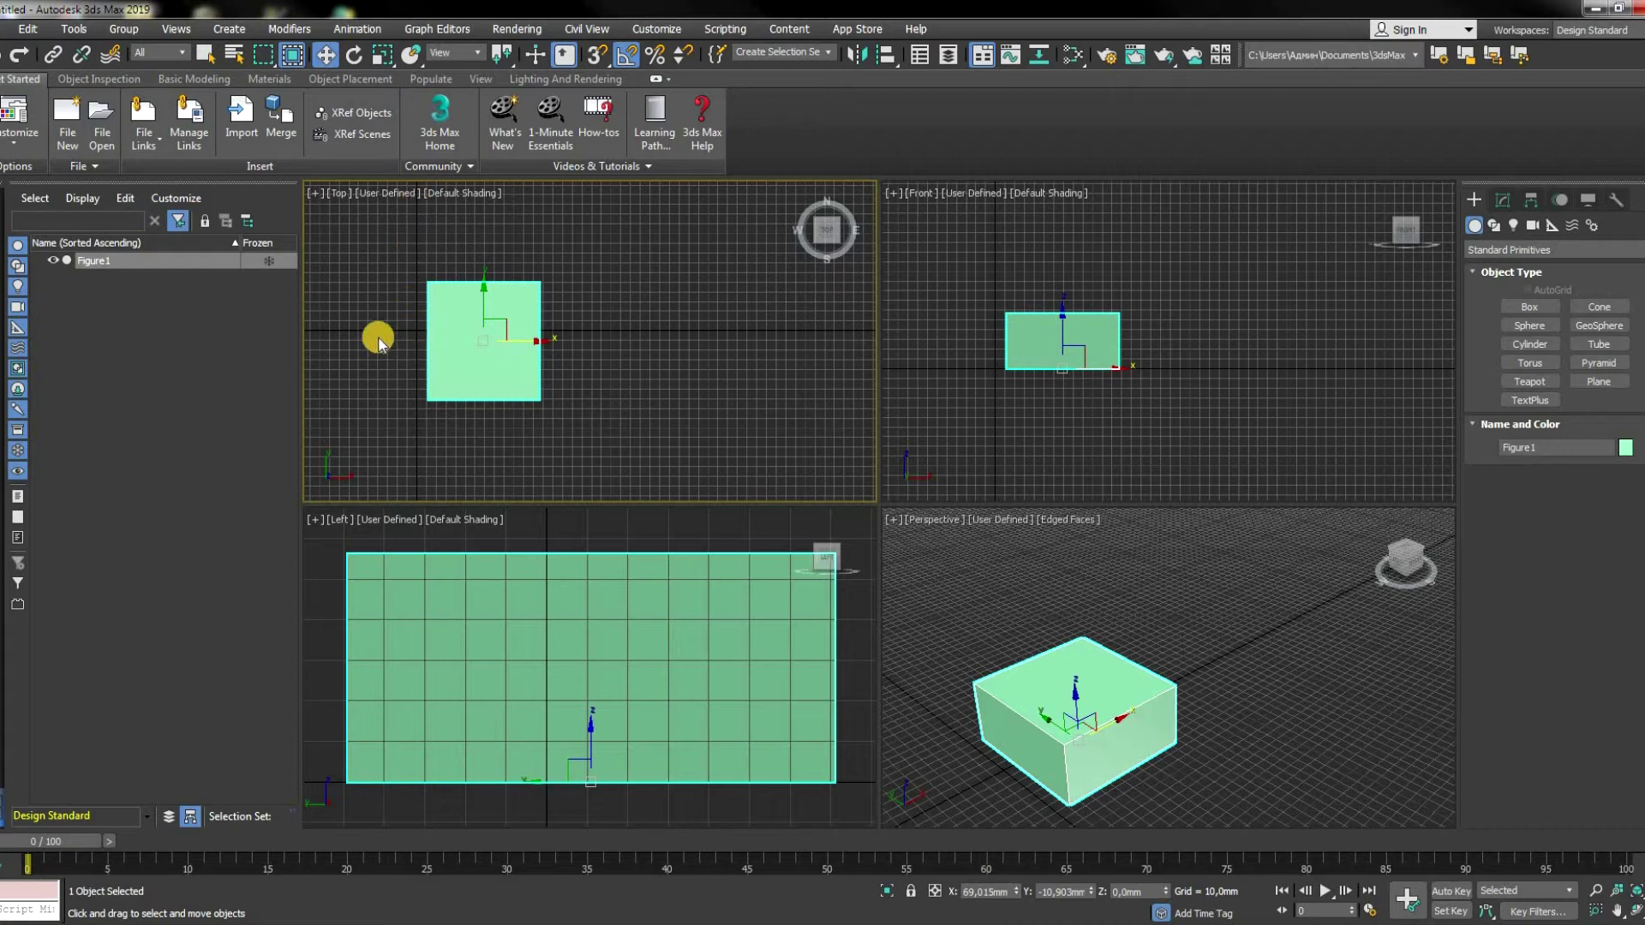
{"action": "mouse_move", "coordinate": [561, 337]}
{"action": "left_mouse_down"}
{"action": "mouse_move", "coordinate": [706, 331]}
{"action": "mouse_move", "coordinate": [420, 349]}
{"action": "left_mouse_up"}
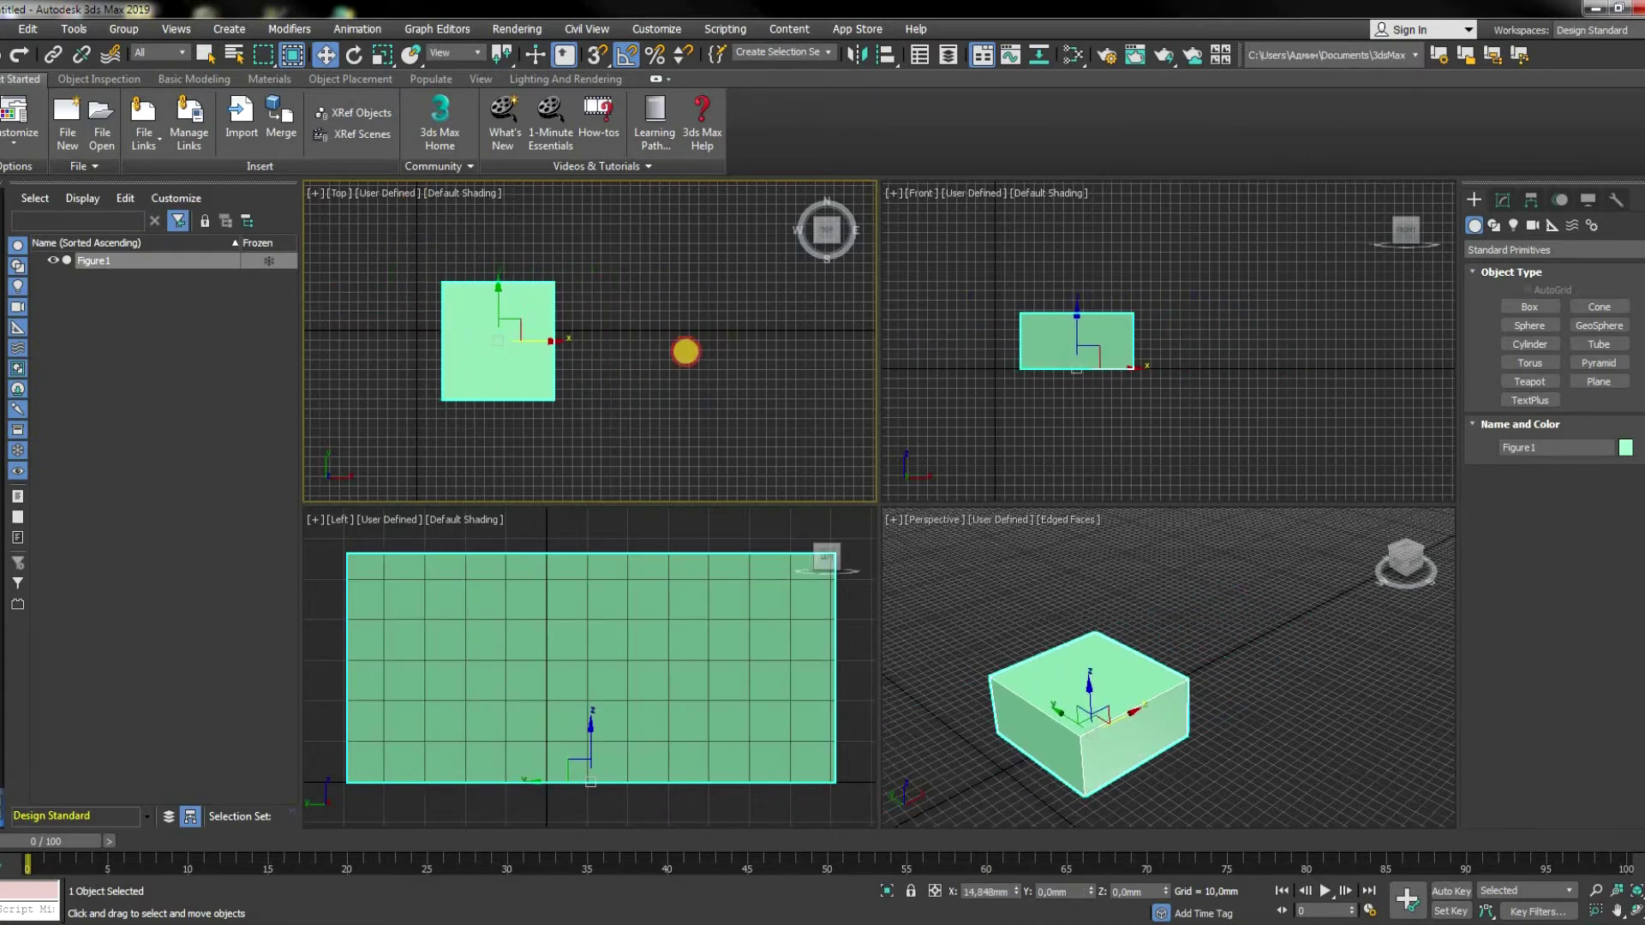
{"action": "mouse_move", "coordinate": [685, 351]}
{"action": "left_mouse_down"}
{"action": "mouse_move", "coordinate": [723, 356]}
{"action": "mouse_move", "coordinate": [386, 370]}
{"action": "mouse_move", "coordinate": [589, 380]}
{"action": "left_mouse_up"}
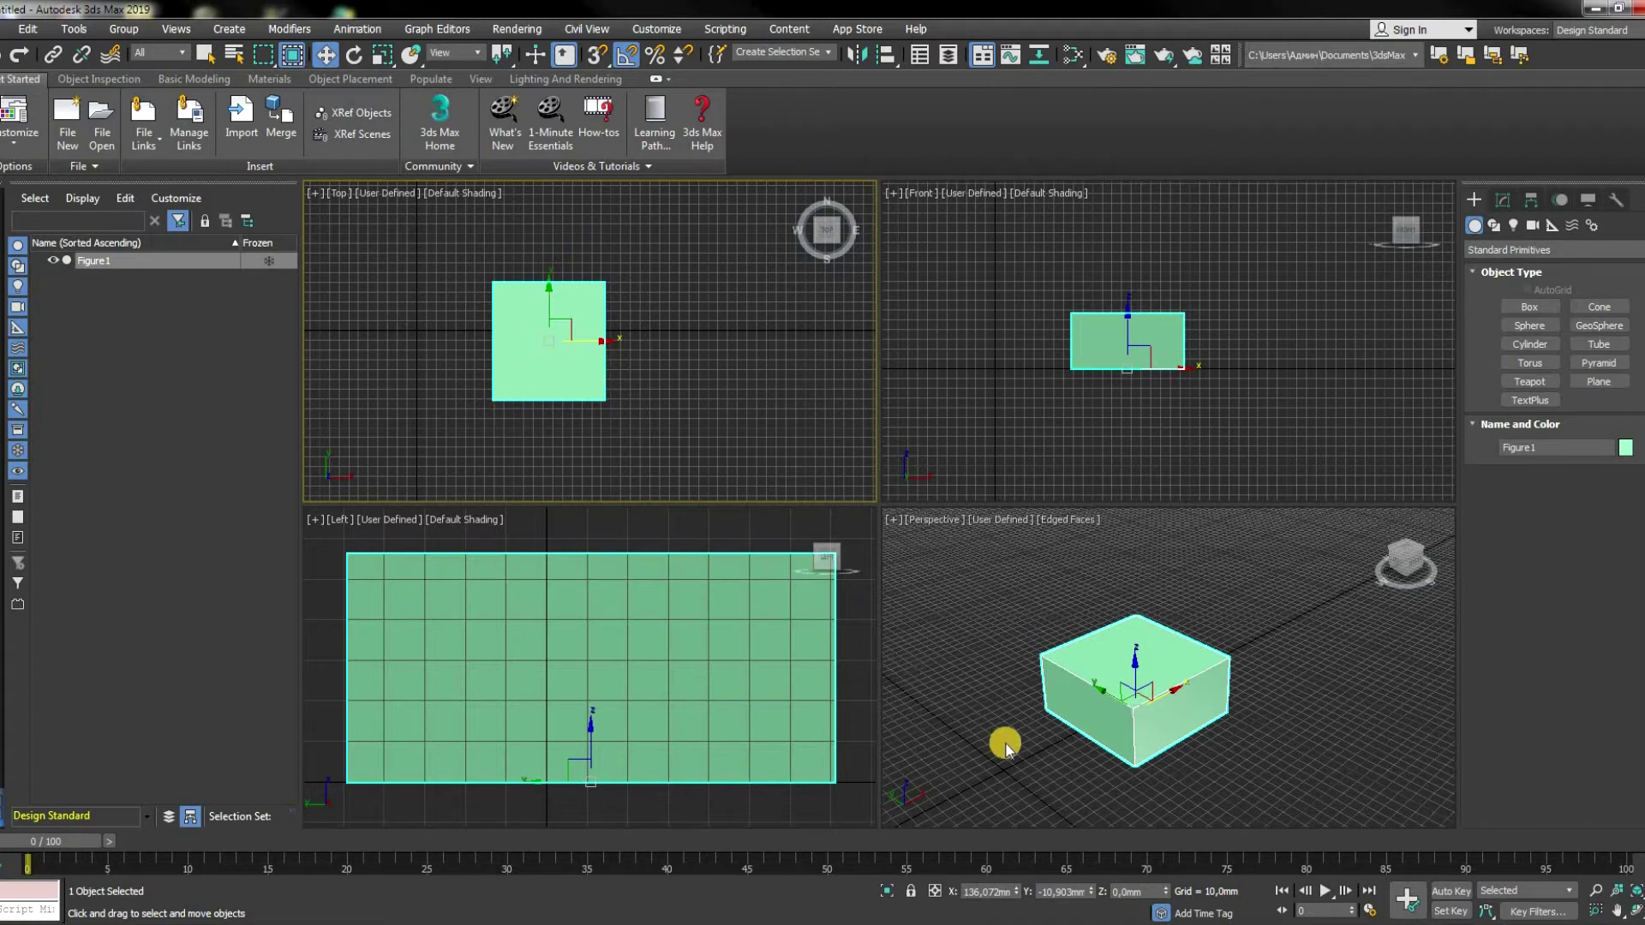
Step: Set Figure1's X position to 140 mm in the type-in, then reset X to 0
{"action": "double_click", "coordinate": [981, 893]}
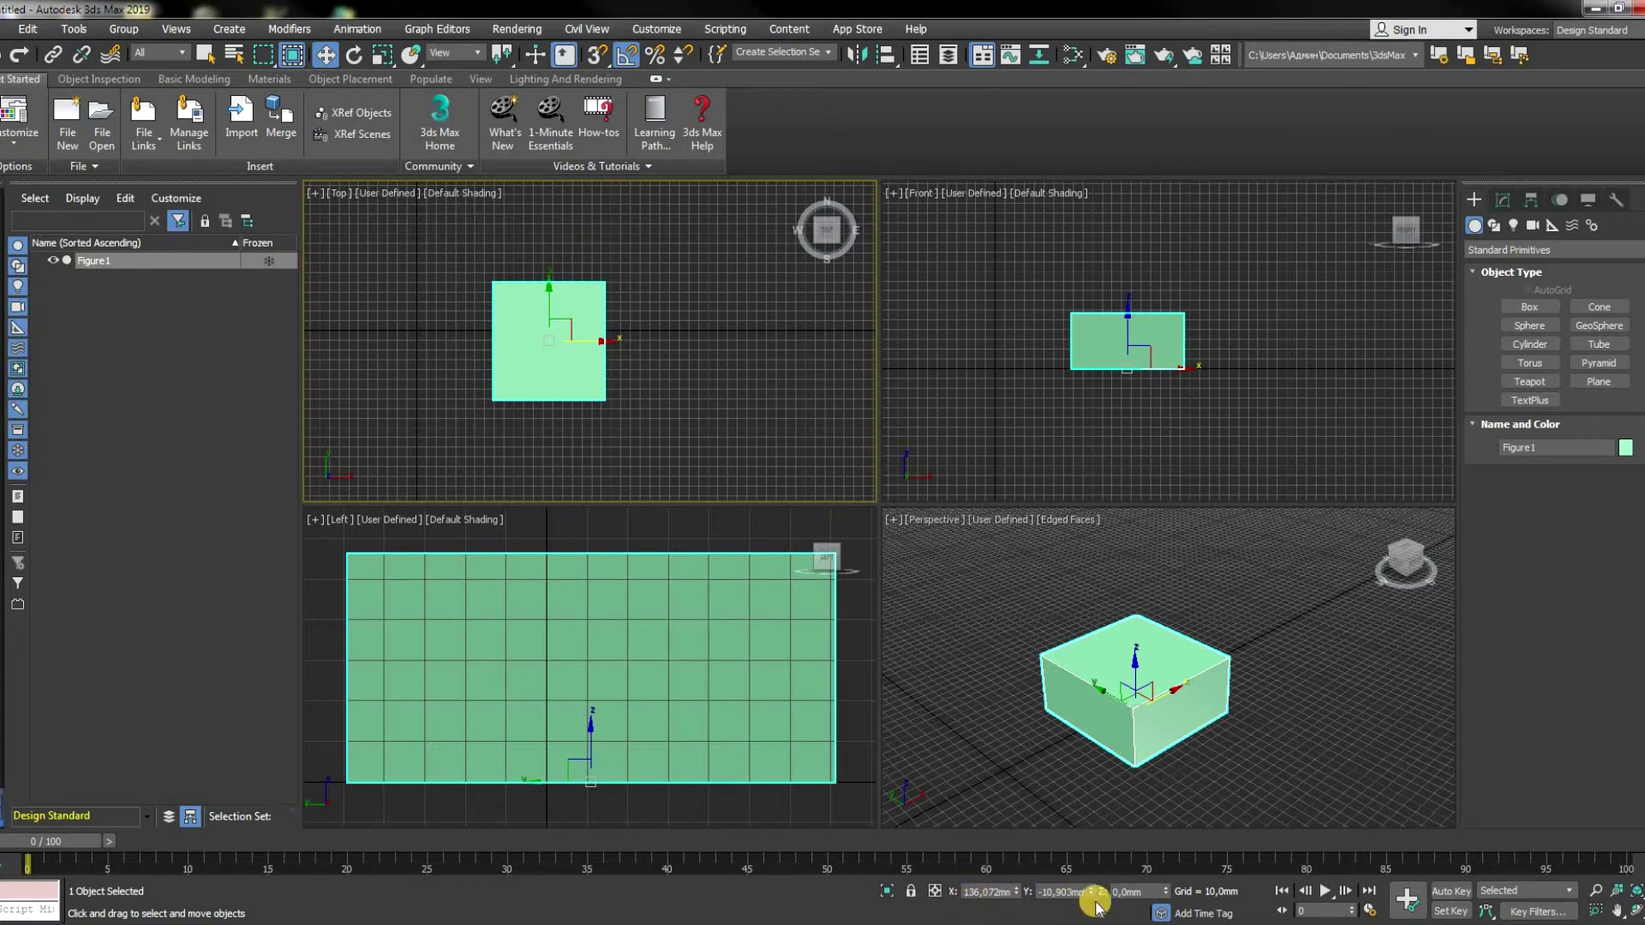
{"action": "double_click", "coordinate": [1124, 898]}
{"action": "key", "text": "Return"}
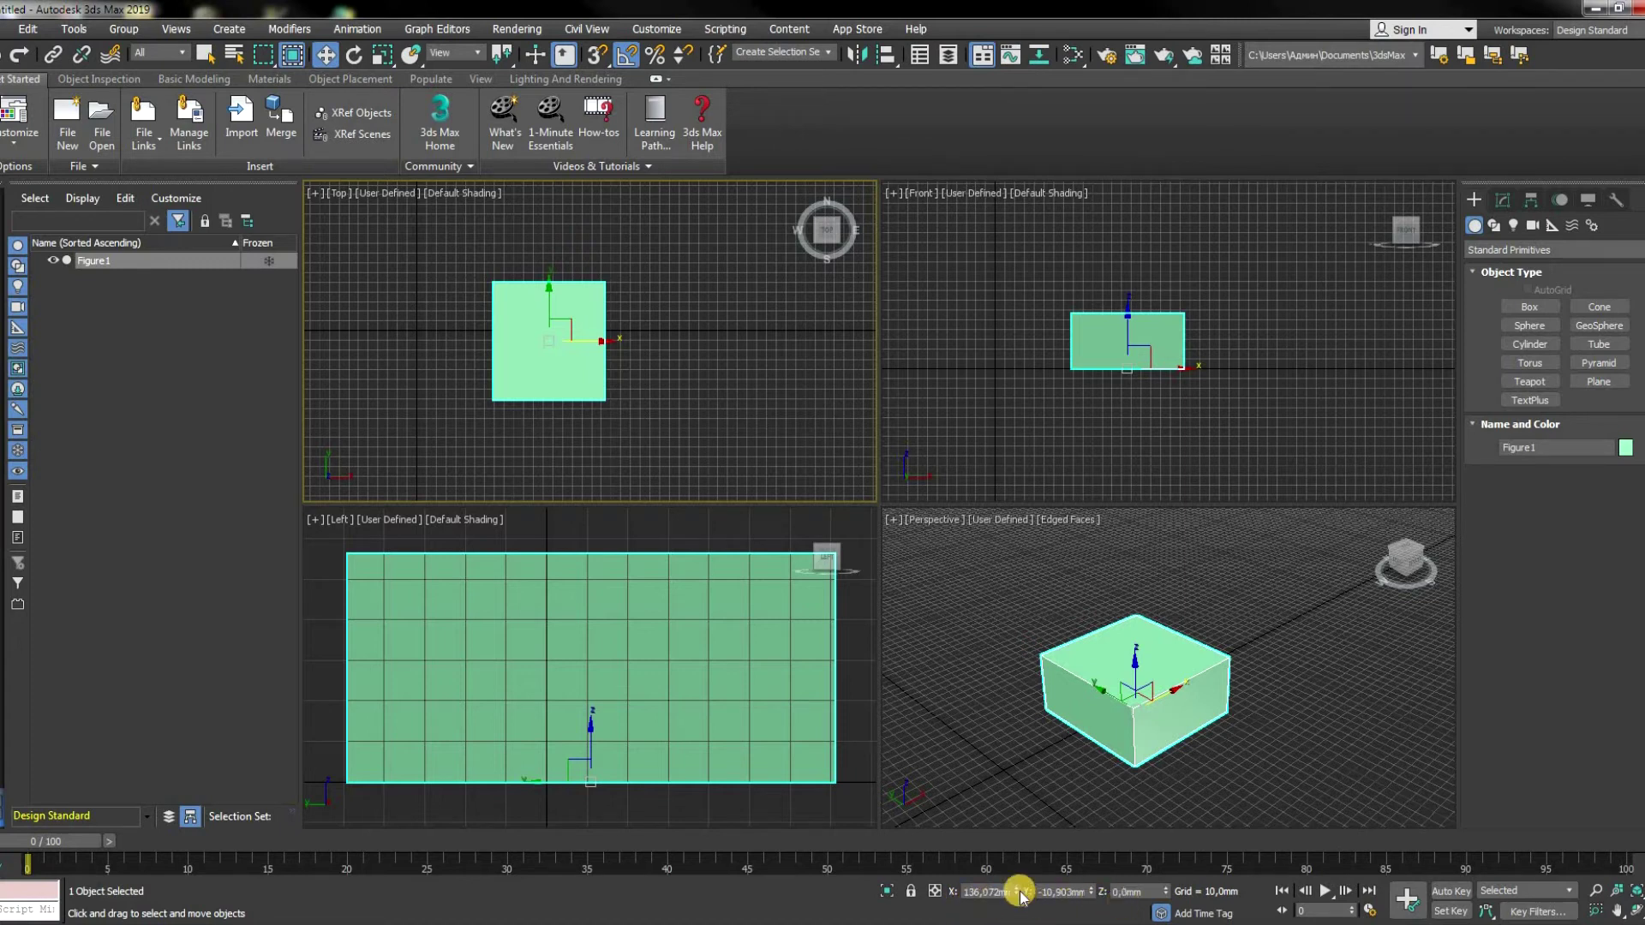
{"action": "left_click_drag", "start_coordinate": [1019, 891], "coordinate": [1020, 891]}
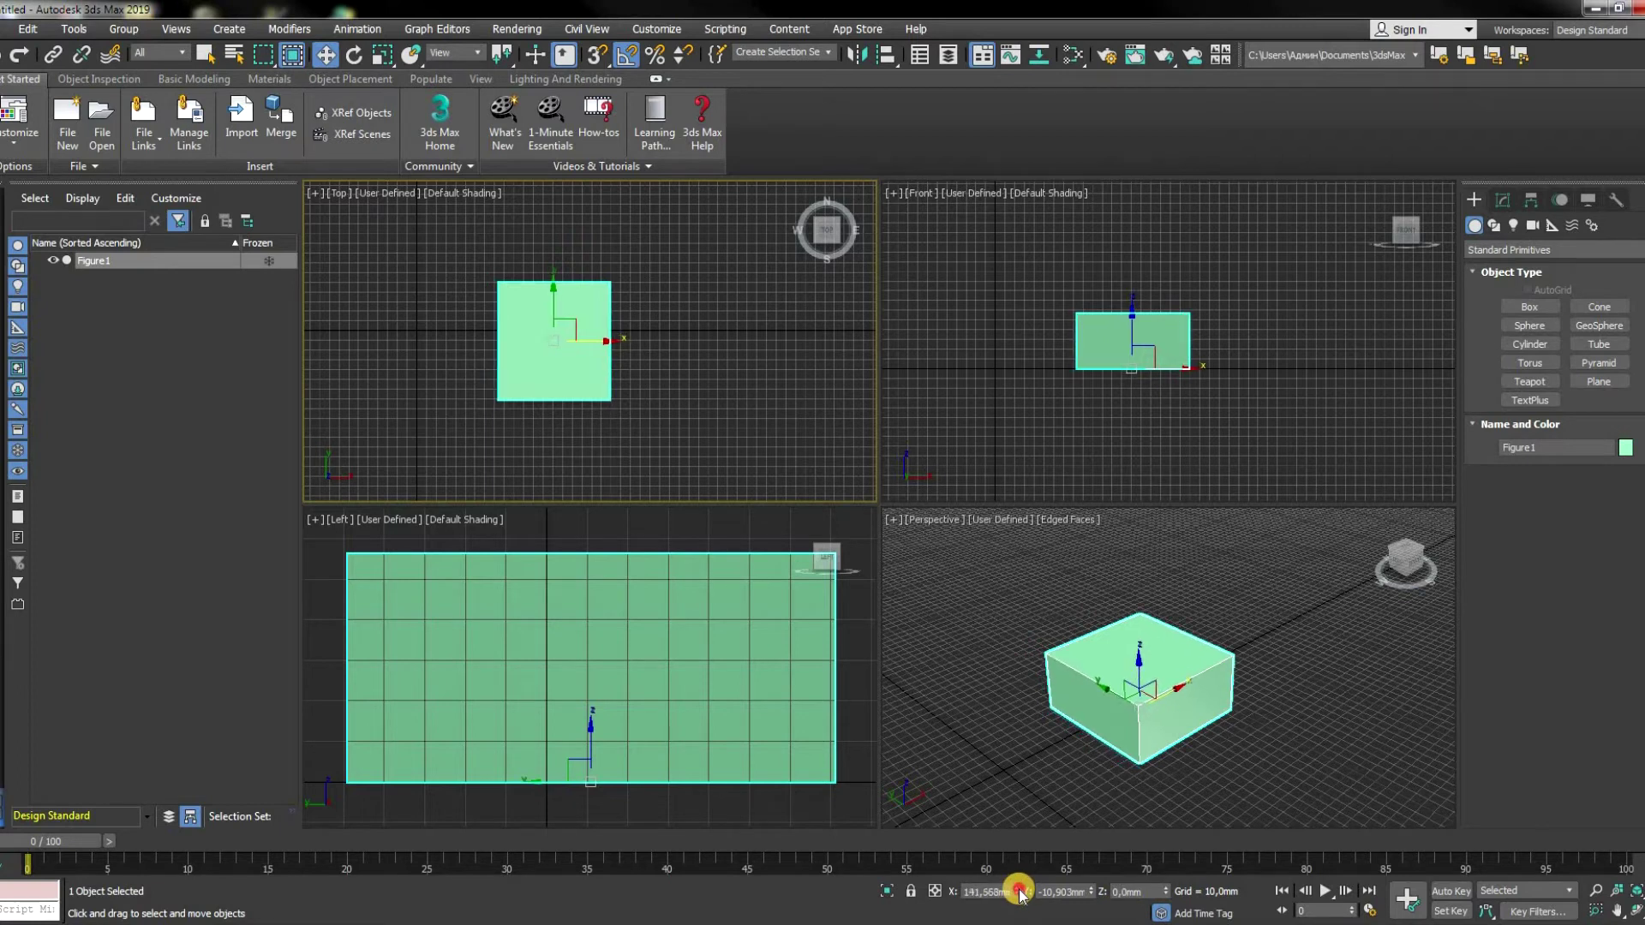
{"action": "double_click", "coordinate": [988, 892]}
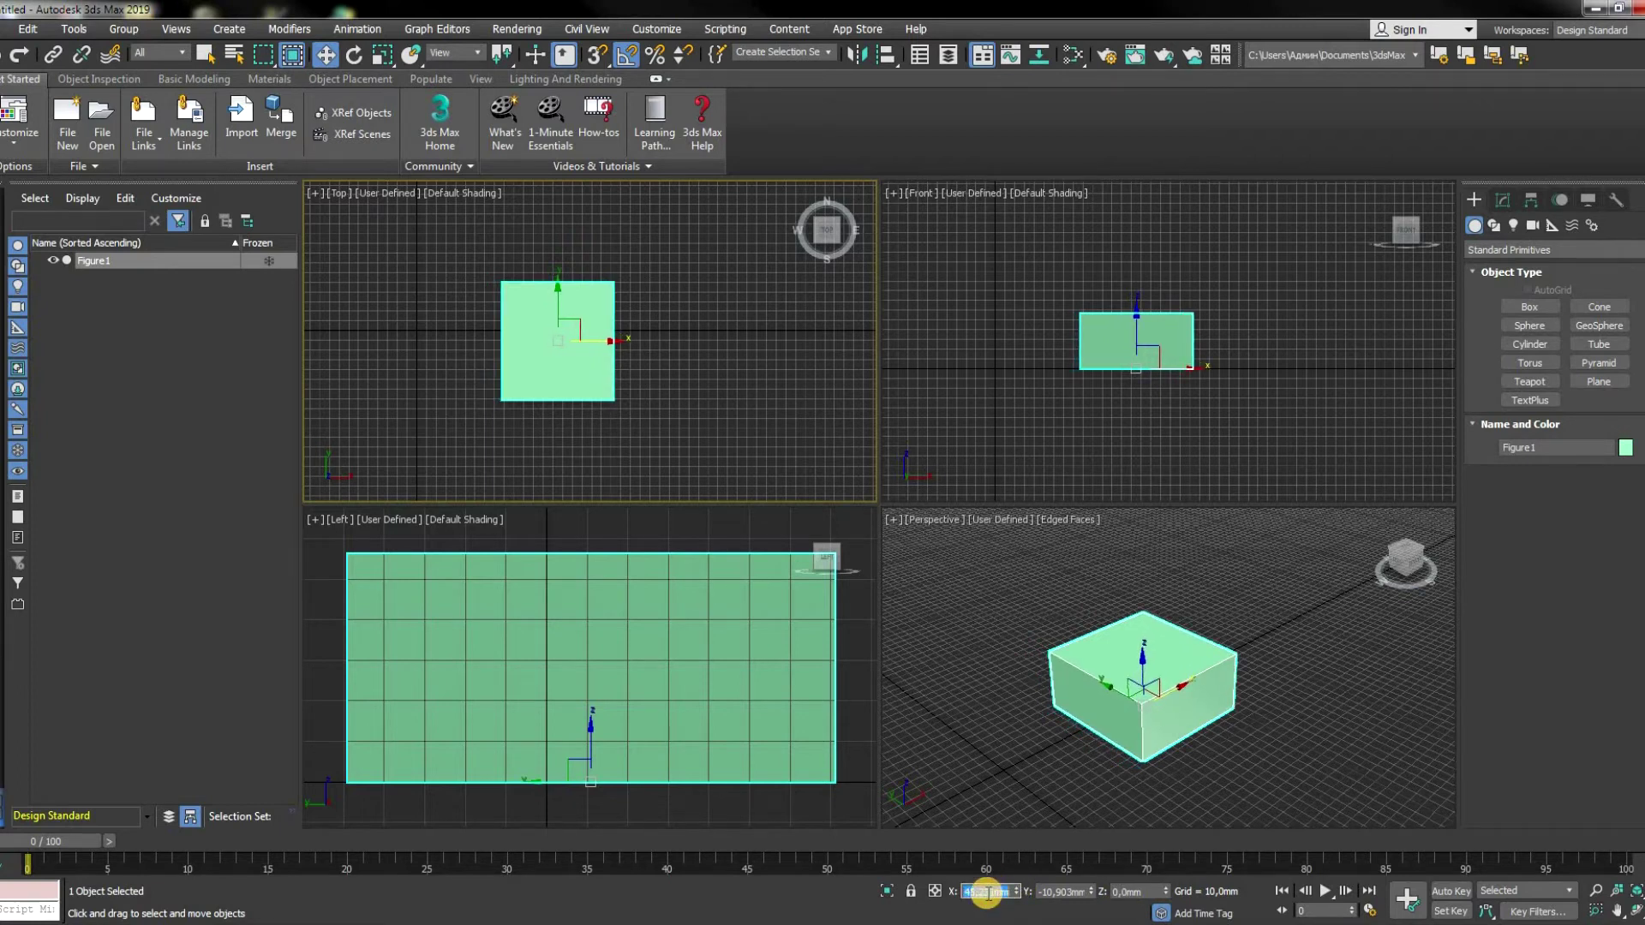
{"action": "type", "text": "140"}
{"action": "key", "text": "Return"}
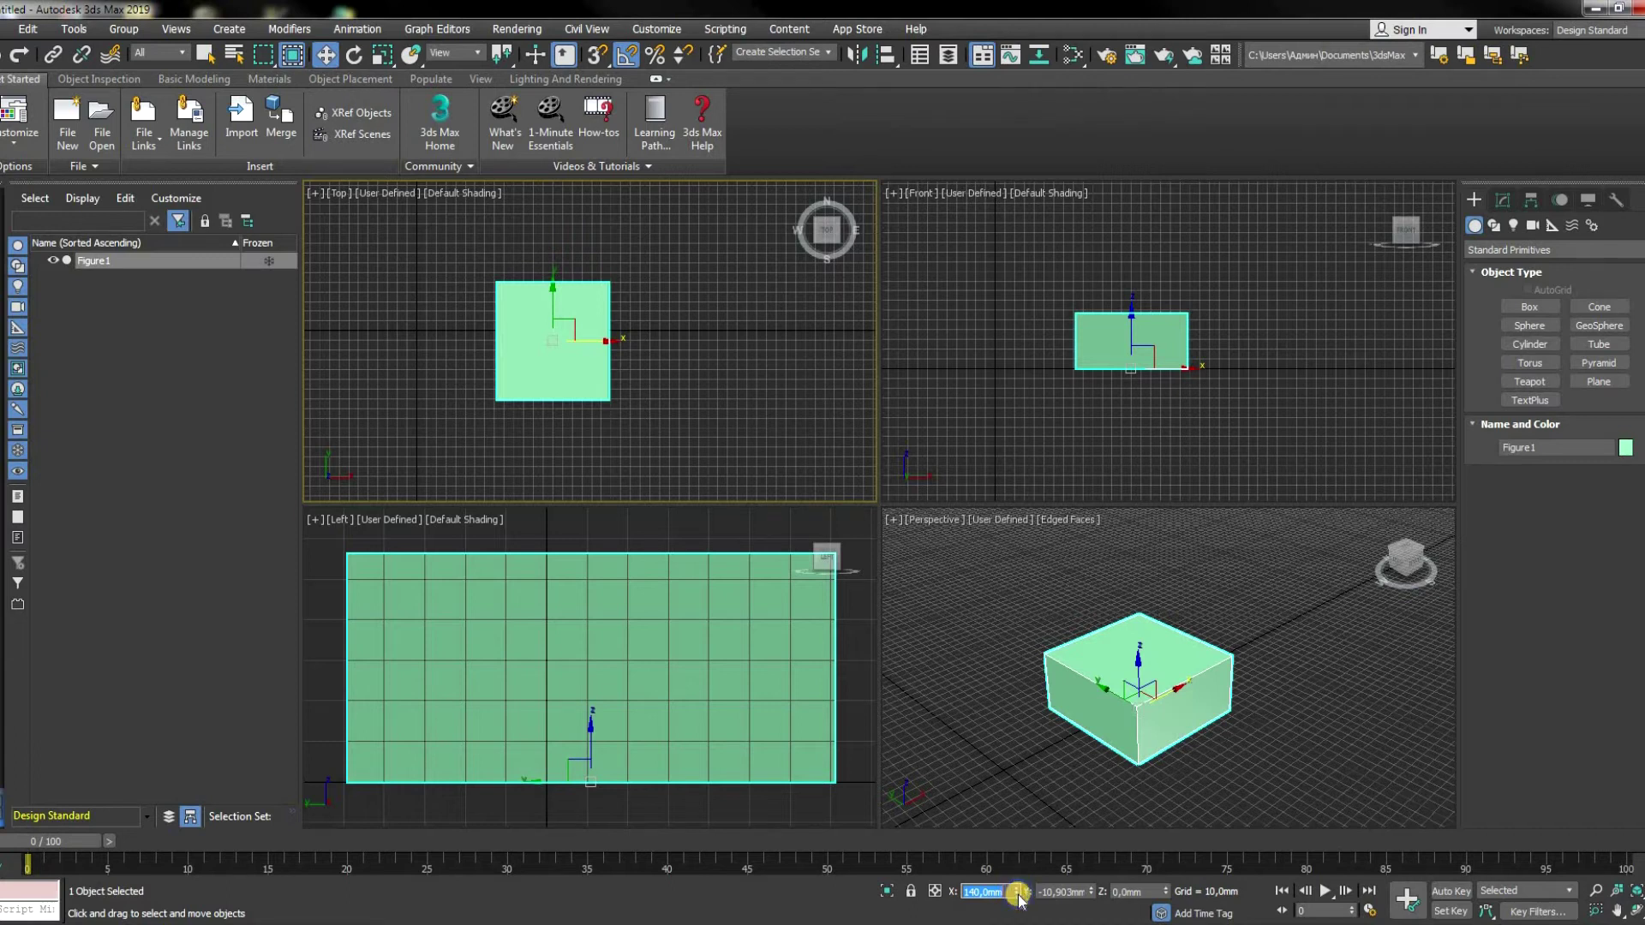
{"action": "right_click", "coordinate": [1017, 891]}
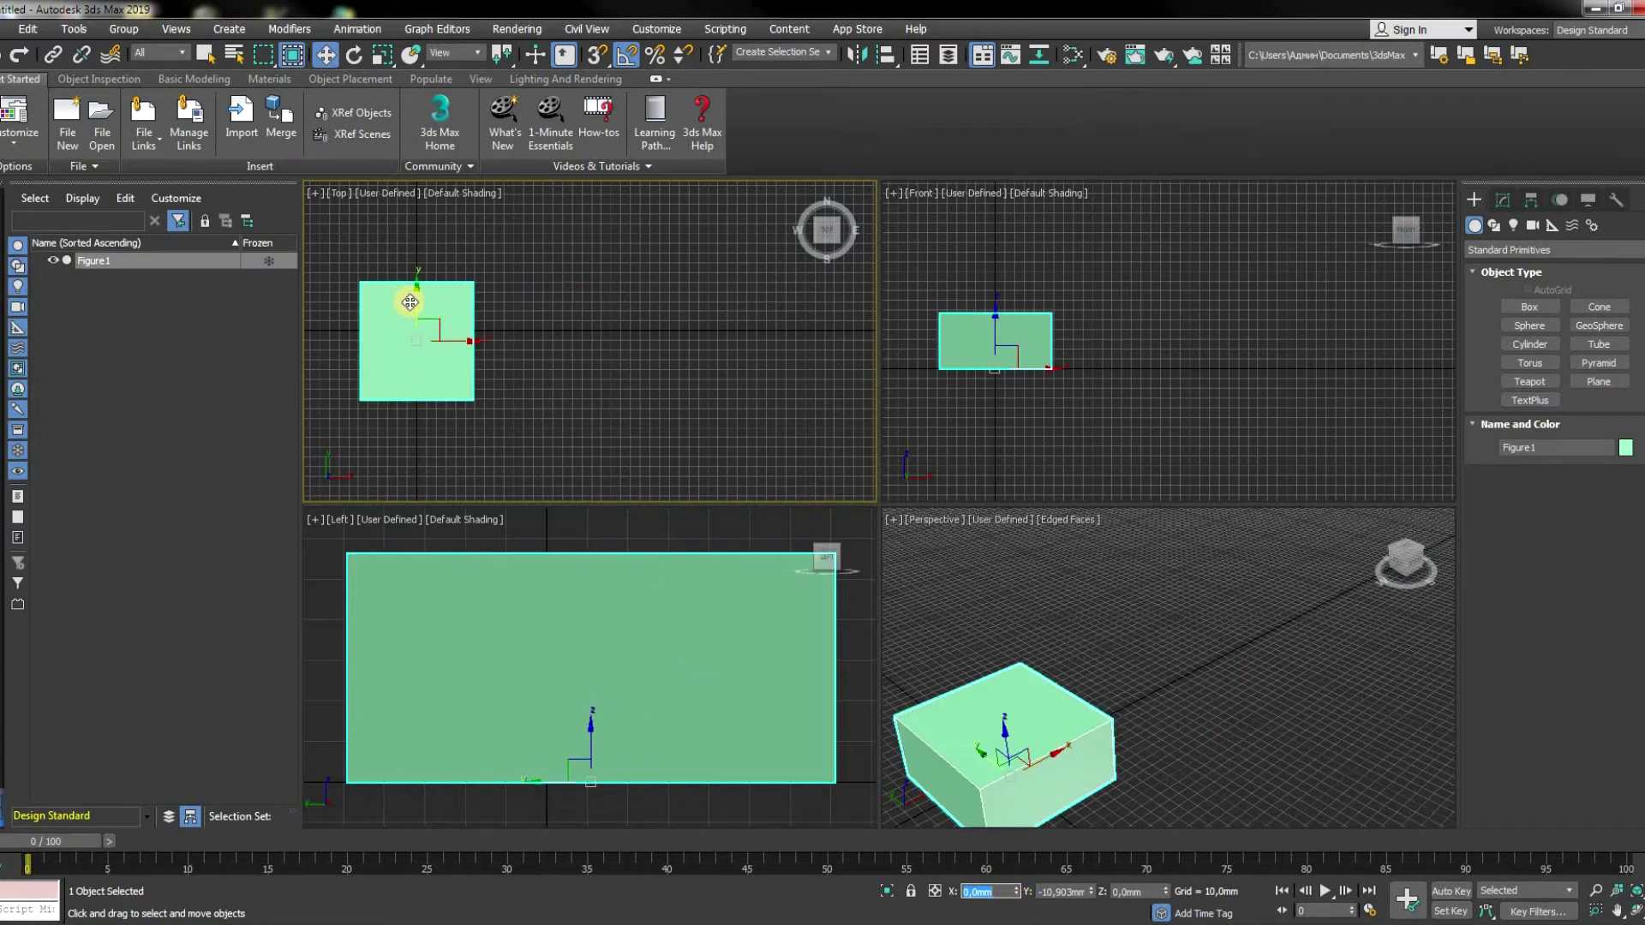
Step: Move Figure1 along Y, up along Z and across the XY plane, then undo the last move
{"action": "mouse_move", "coordinate": [422, 306]}
{"action": "left_mouse_down"}
{"action": "mouse_move", "coordinate": [440, 258]}
{"action": "mouse_move", "coordinate": [439, 303]}
{"action": "left_mouse_up"}
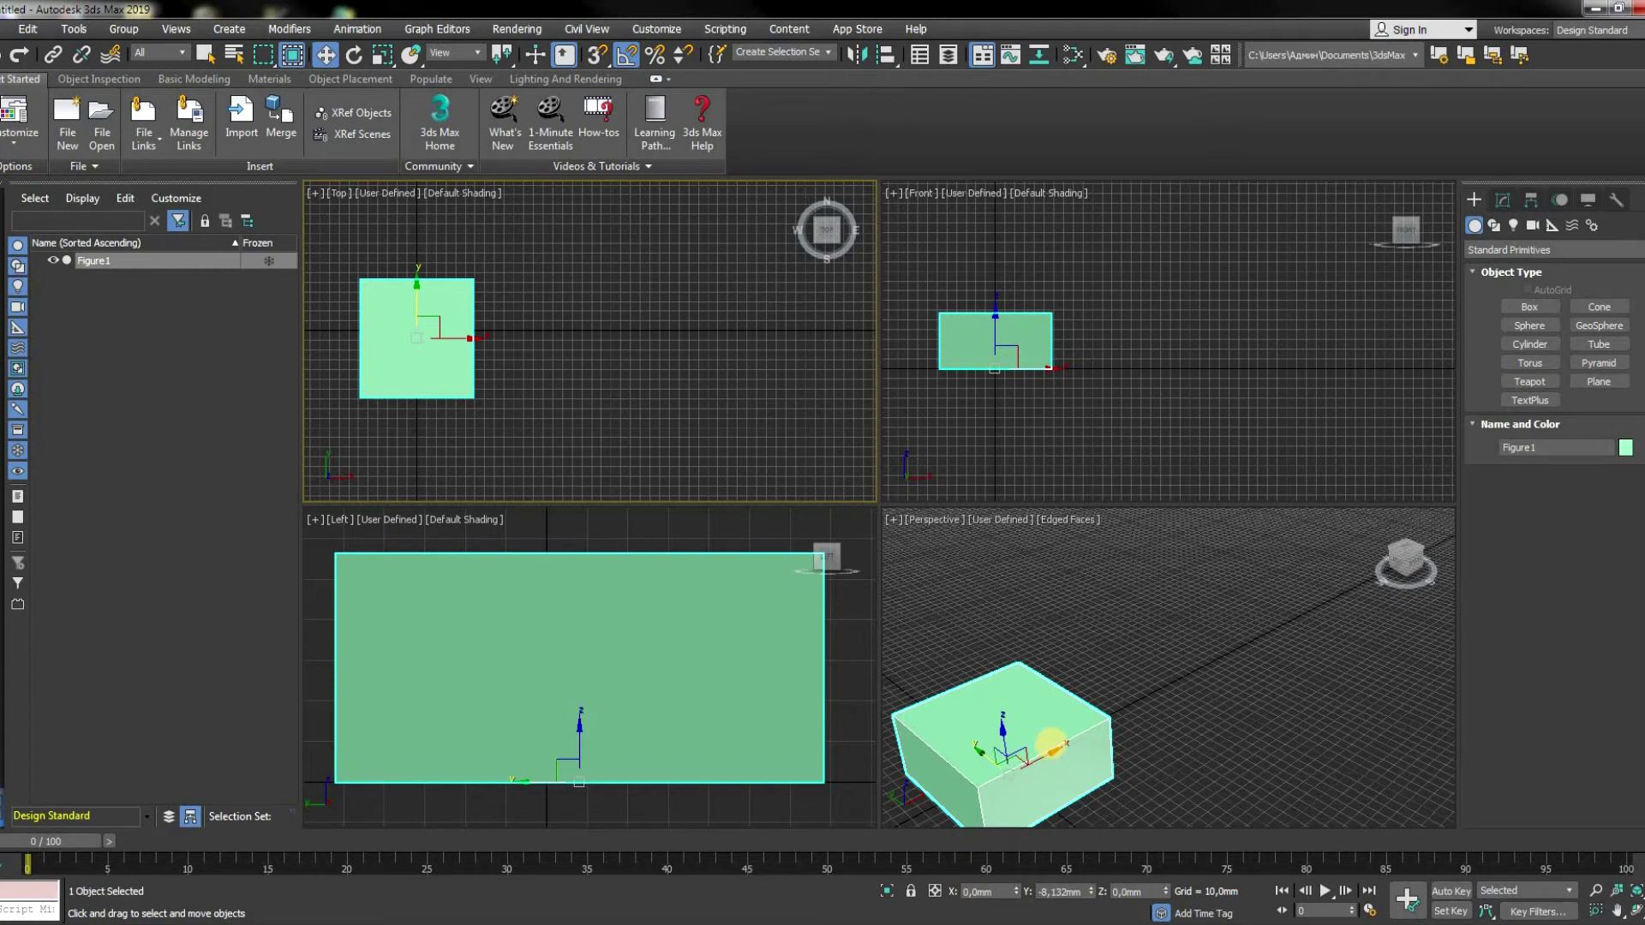
{"action": "middle_click_drag", "start_coordinate": [1094, 672], "coordinate": [1065, 674]}
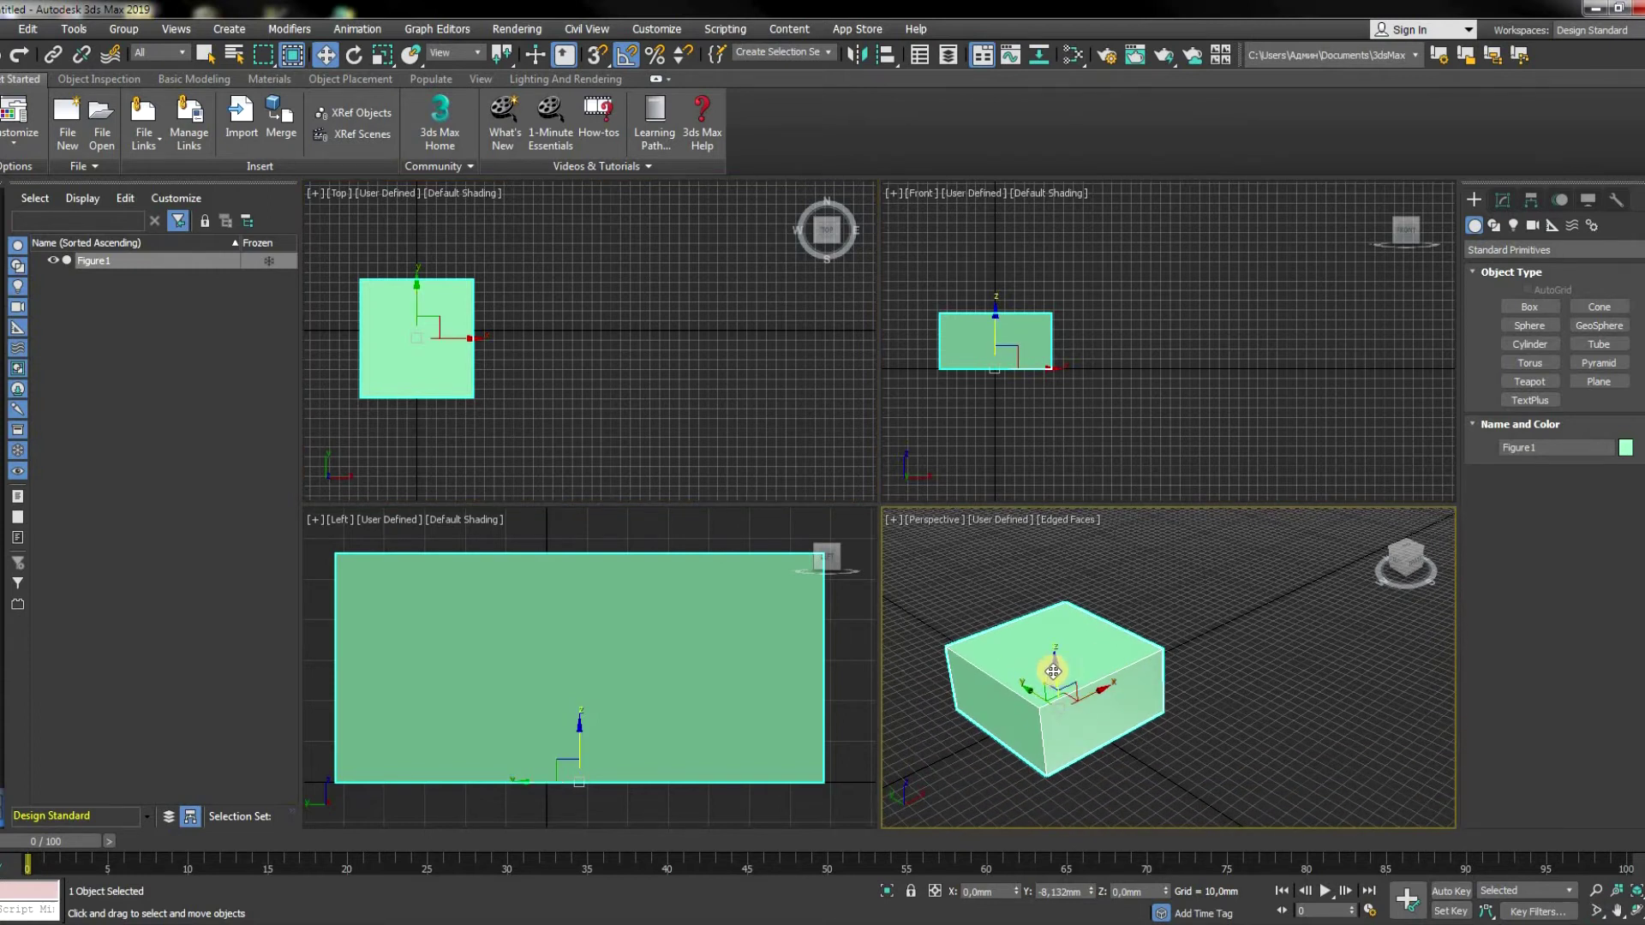
{"action": "mouse_move", "coordinate": [1053, 672]}
{"action": "left_mouse_down"}
{"action": "mouse_move", "coordinate": [1069, 641]}
{"action": "mouse_move", "coordinate": [1062, 672]}
{"action": "left_mouse_up"}
{"action": "left_click", "coordinate": [416, 335]}
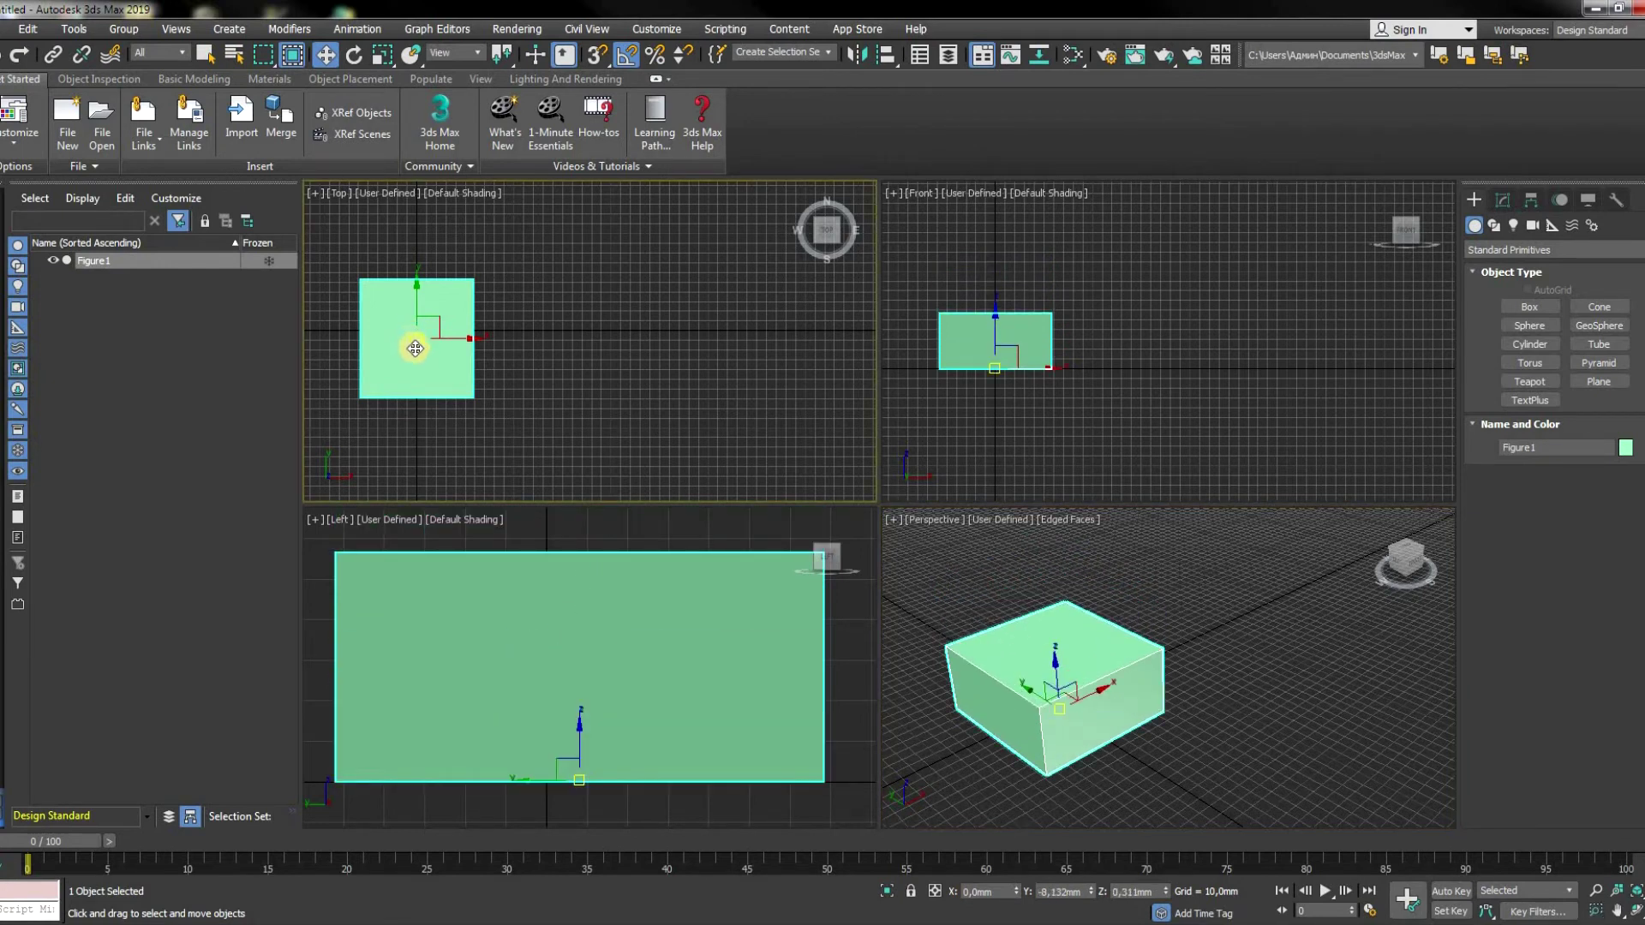
{"action": "mouse_move", "coordinate": [415, 348]}
{"action": "left_mouse_down"}
{"action": "mouse_move", "coordinate": [431, 327]}
{"action": "mouse_move", "coordinate": [462, 342]}
{"action": "left_mouse_up"}
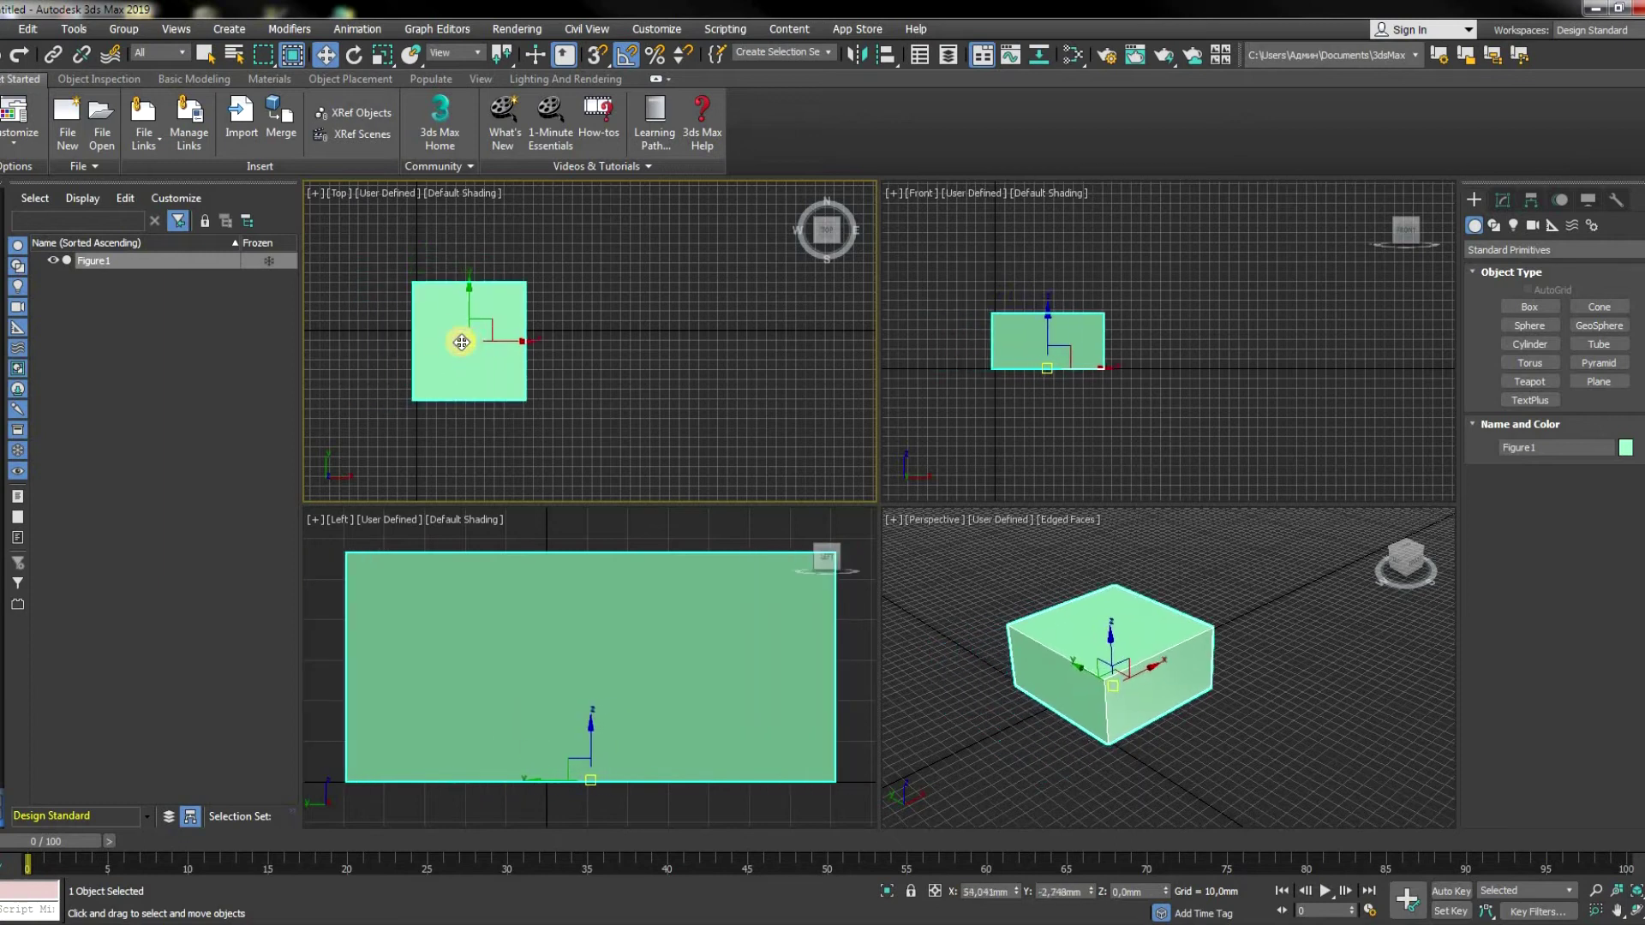
{"action": "key", "text": "ctrl+z"}
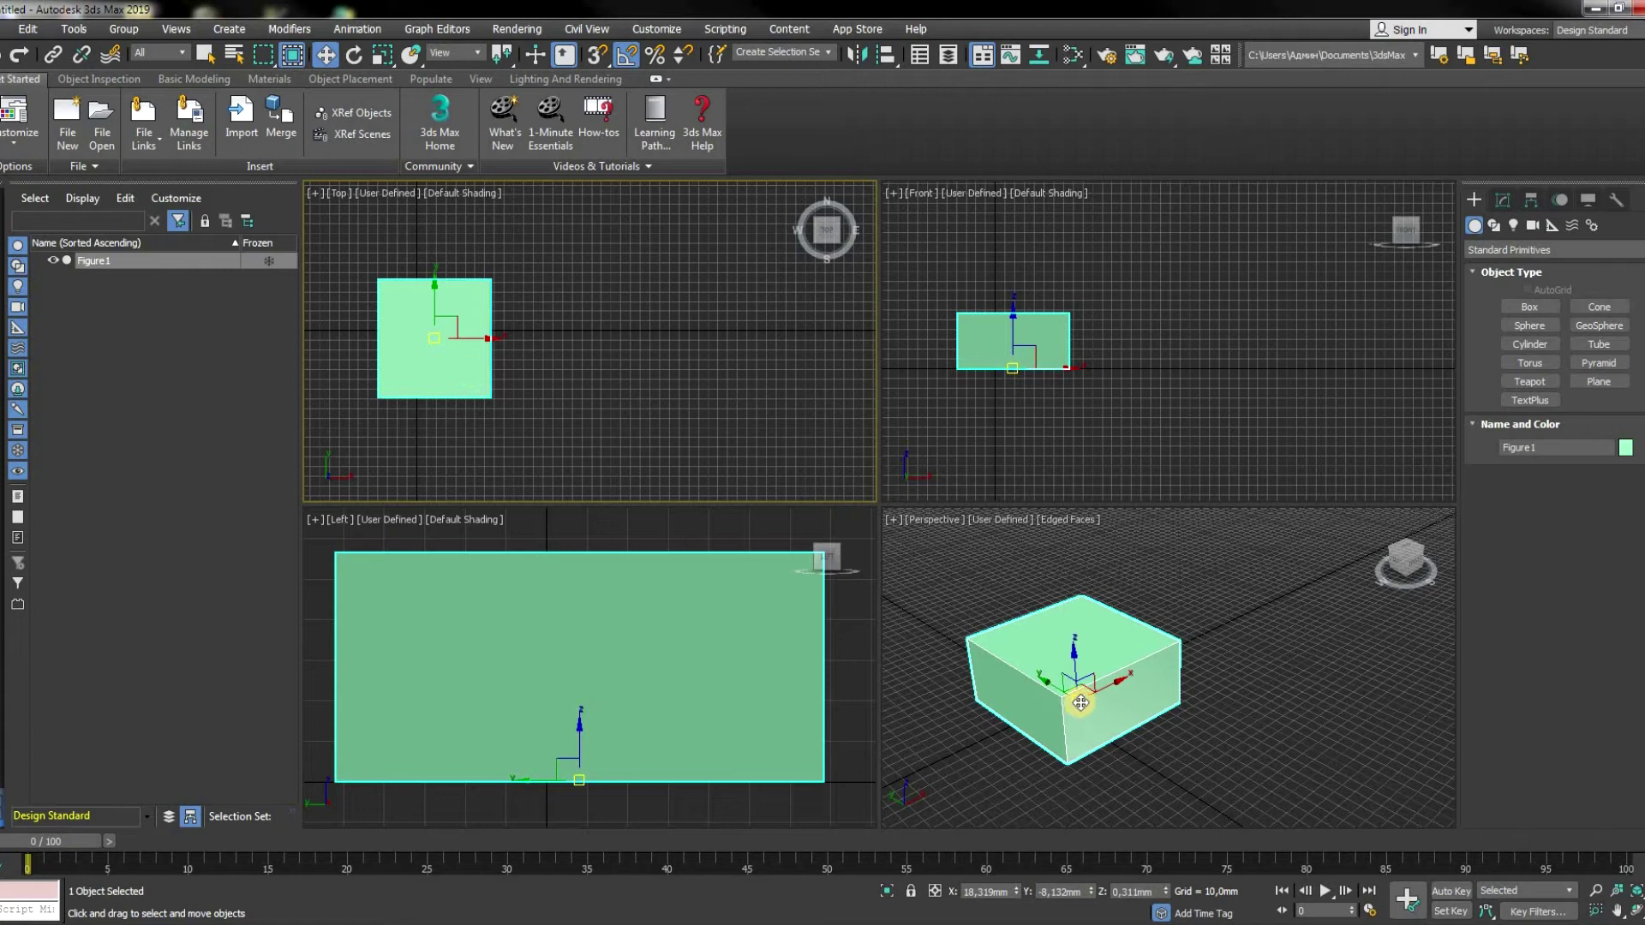
Step: Move Figure1 freely in Perspective and Top views to X 25.688, Y 46.974, Z -13.066 mm
{"action": "mouse_move", "coordinate": [1077, 703]}
{"action": "left_mouse_down"}
{"action": "mouse_move", "coordinate": [1047, 691]}
{"action": "mouse_move", "coordinate": [1069, 694]}
{"action": "left_mouse_up"}
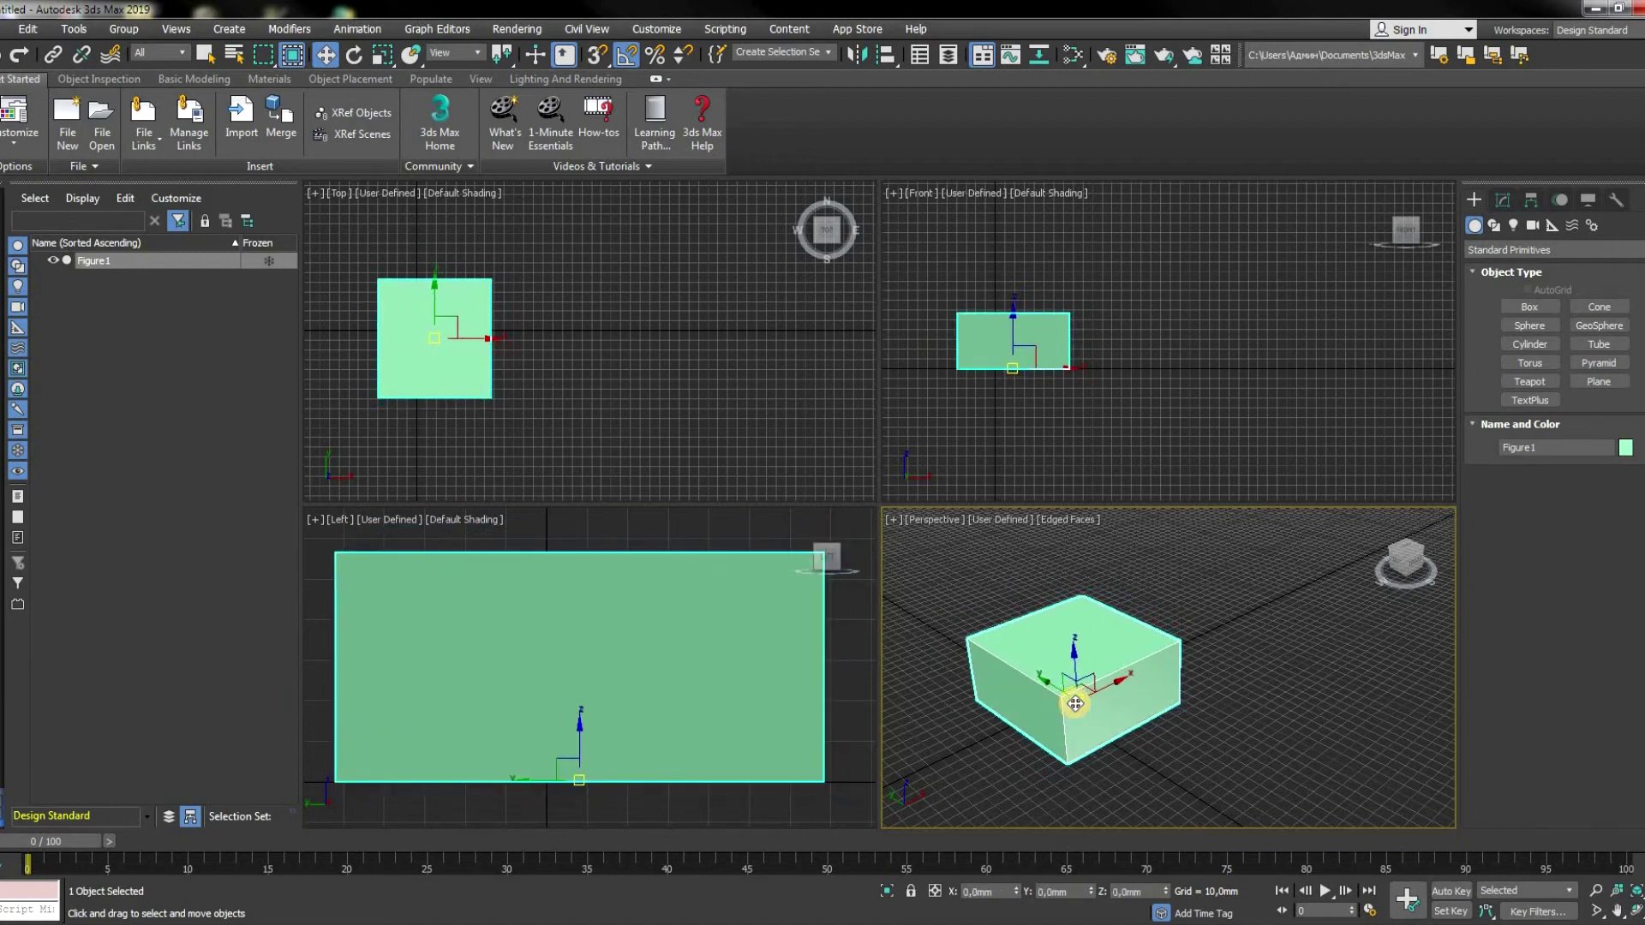
{"action": "left_click", "coordinate": [454, 317]}
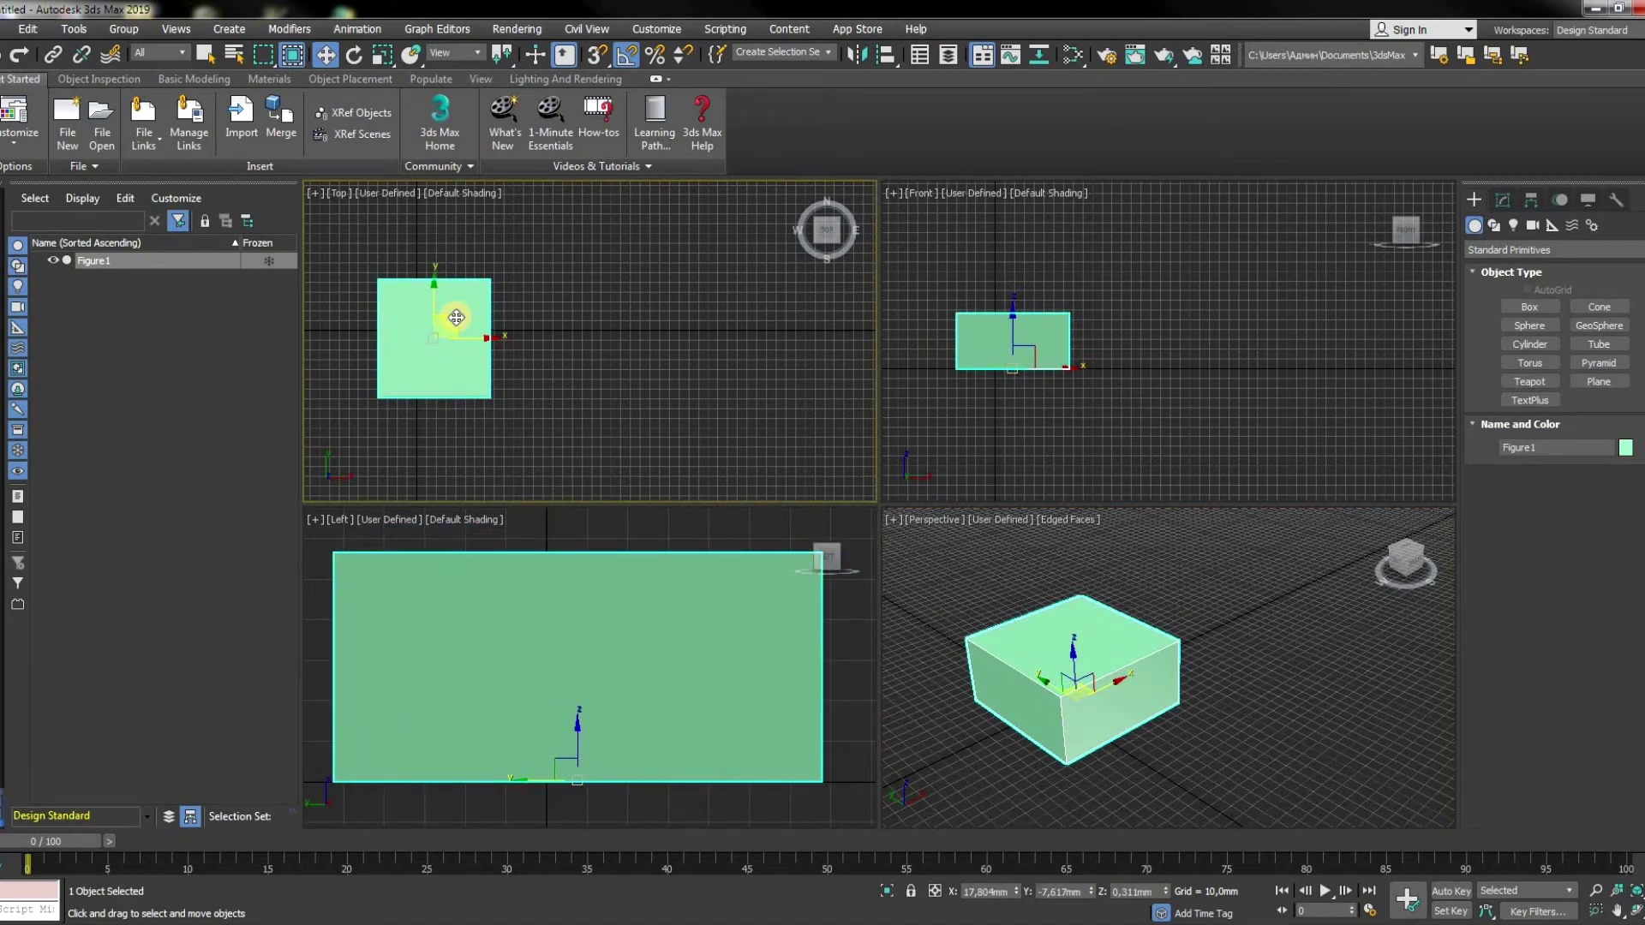
{"action": "left_click_drag", "start_coordinate": [456, 317], "coordinate": [514, 301]}
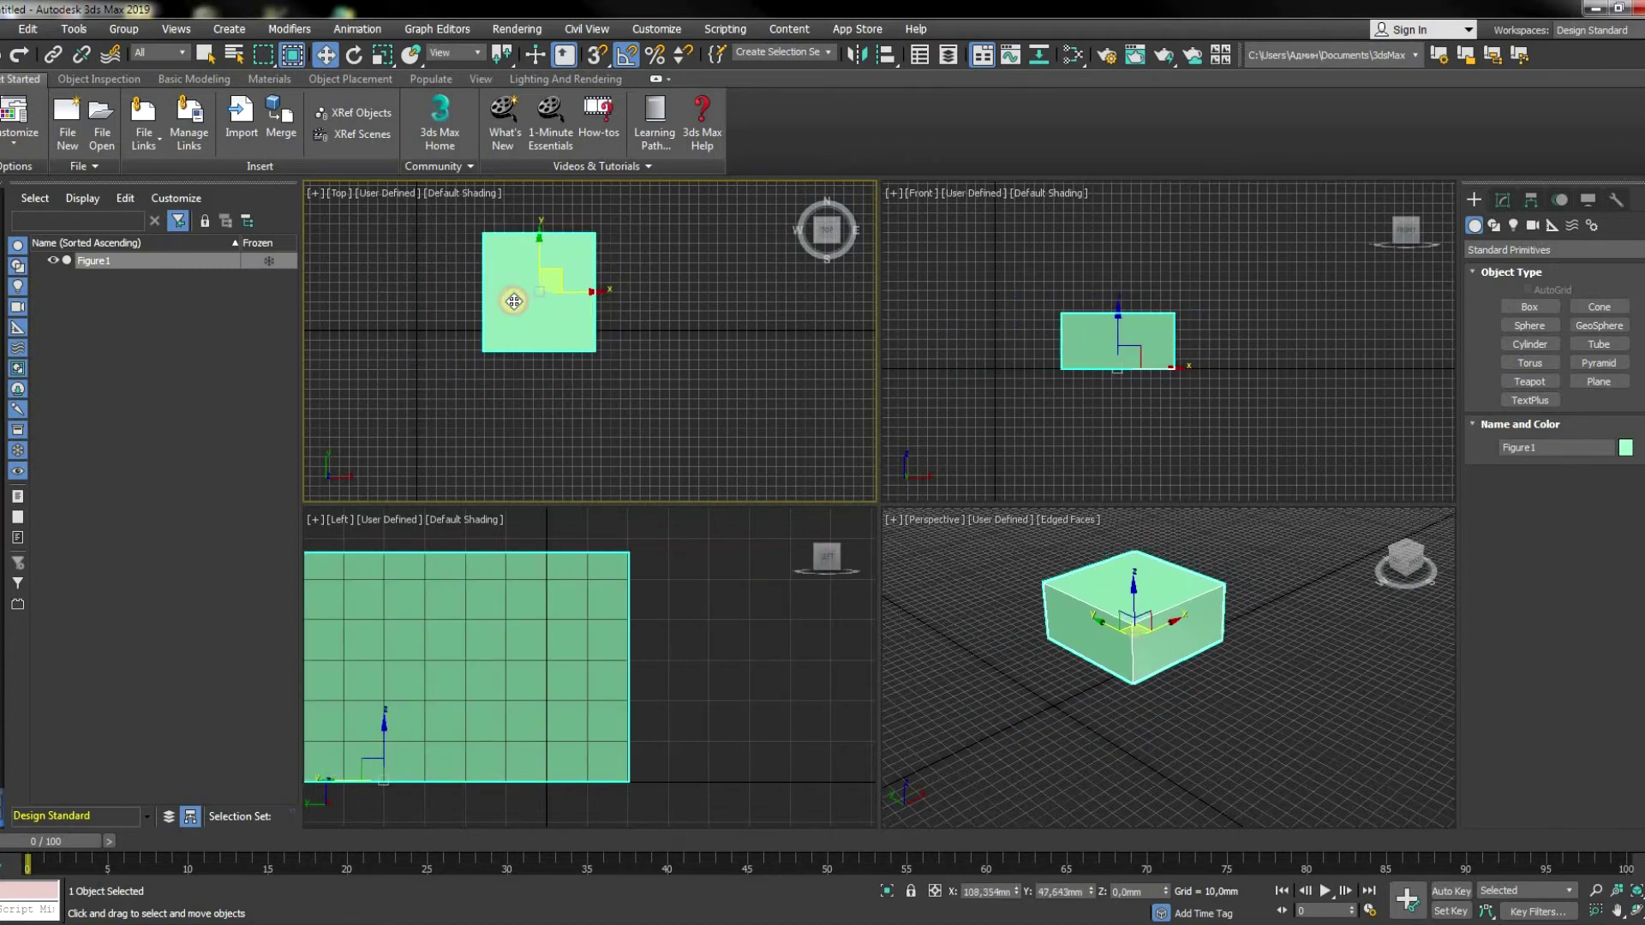
{"action": "left_click_drag", "start_coordinate": [514, 302], "coordinate": [522, 316]}
{"action": "left_click", "coordinate": [1183, 692]}
{"action": "key", "text": "shift+ctrl+z"}
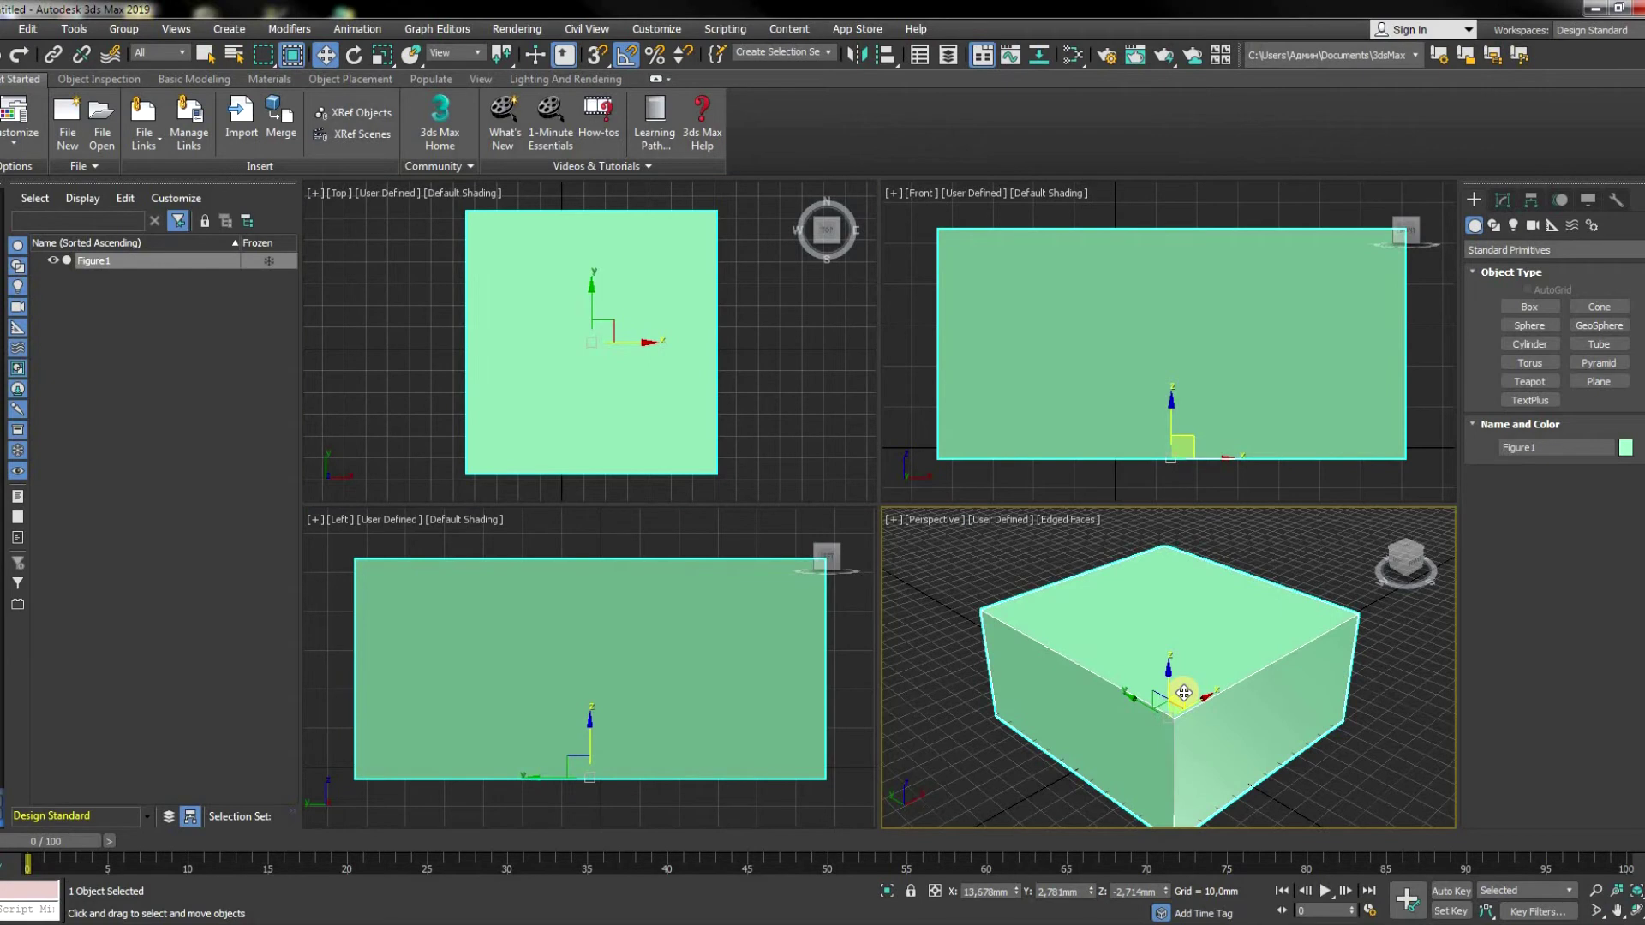
{"action": "left_click_drag", "start_coordinate": [1184, 692], "coordinate": [1150, 680]}
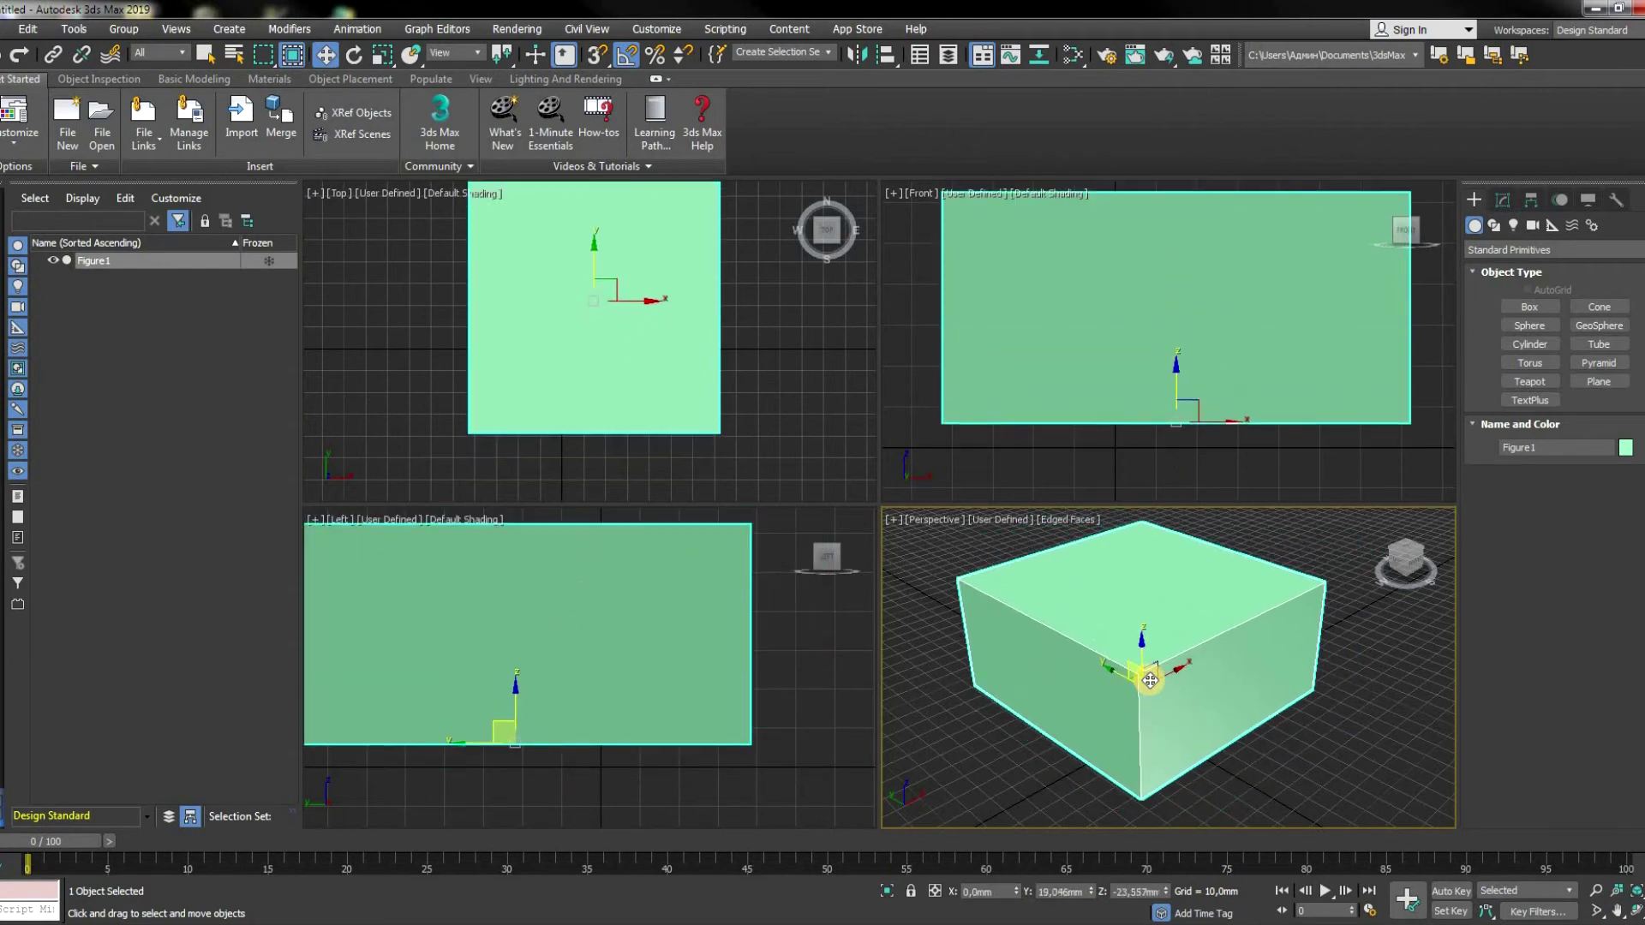
{"action": "left_click_drag", "start_coordinate": [611, 264], "coordinate": [601, 319]}
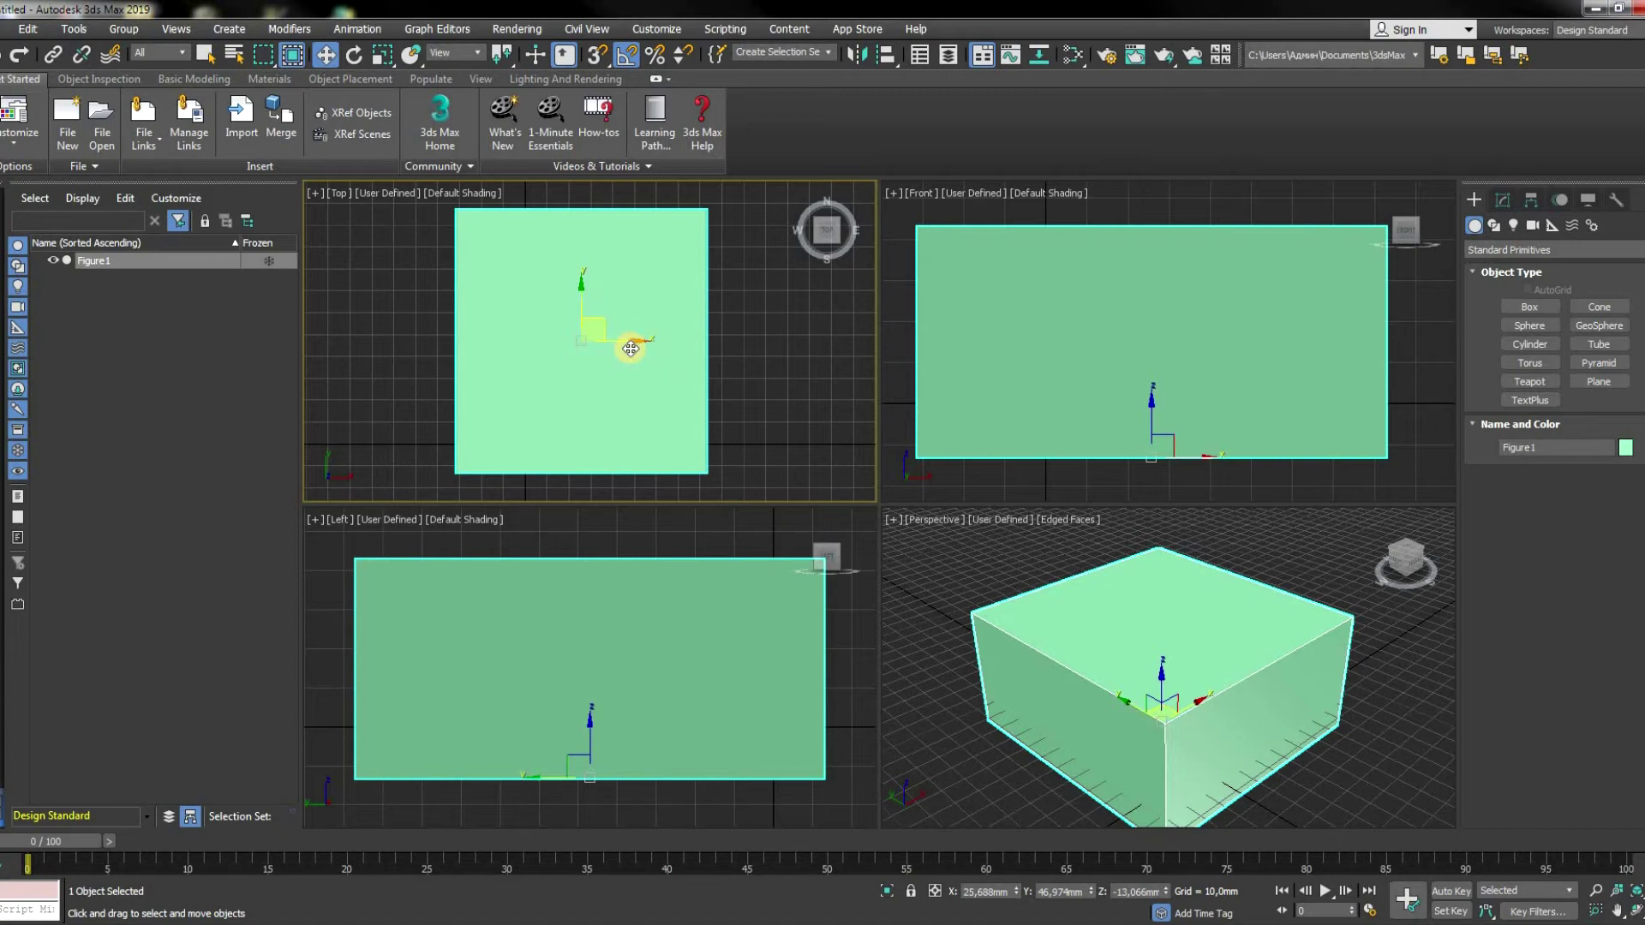
Step: Turn snaps on and review Grid and Snap Settings options, leaving Enable Axis Constraints on
{"action": "left_click", "coordinate": [599, 60]}
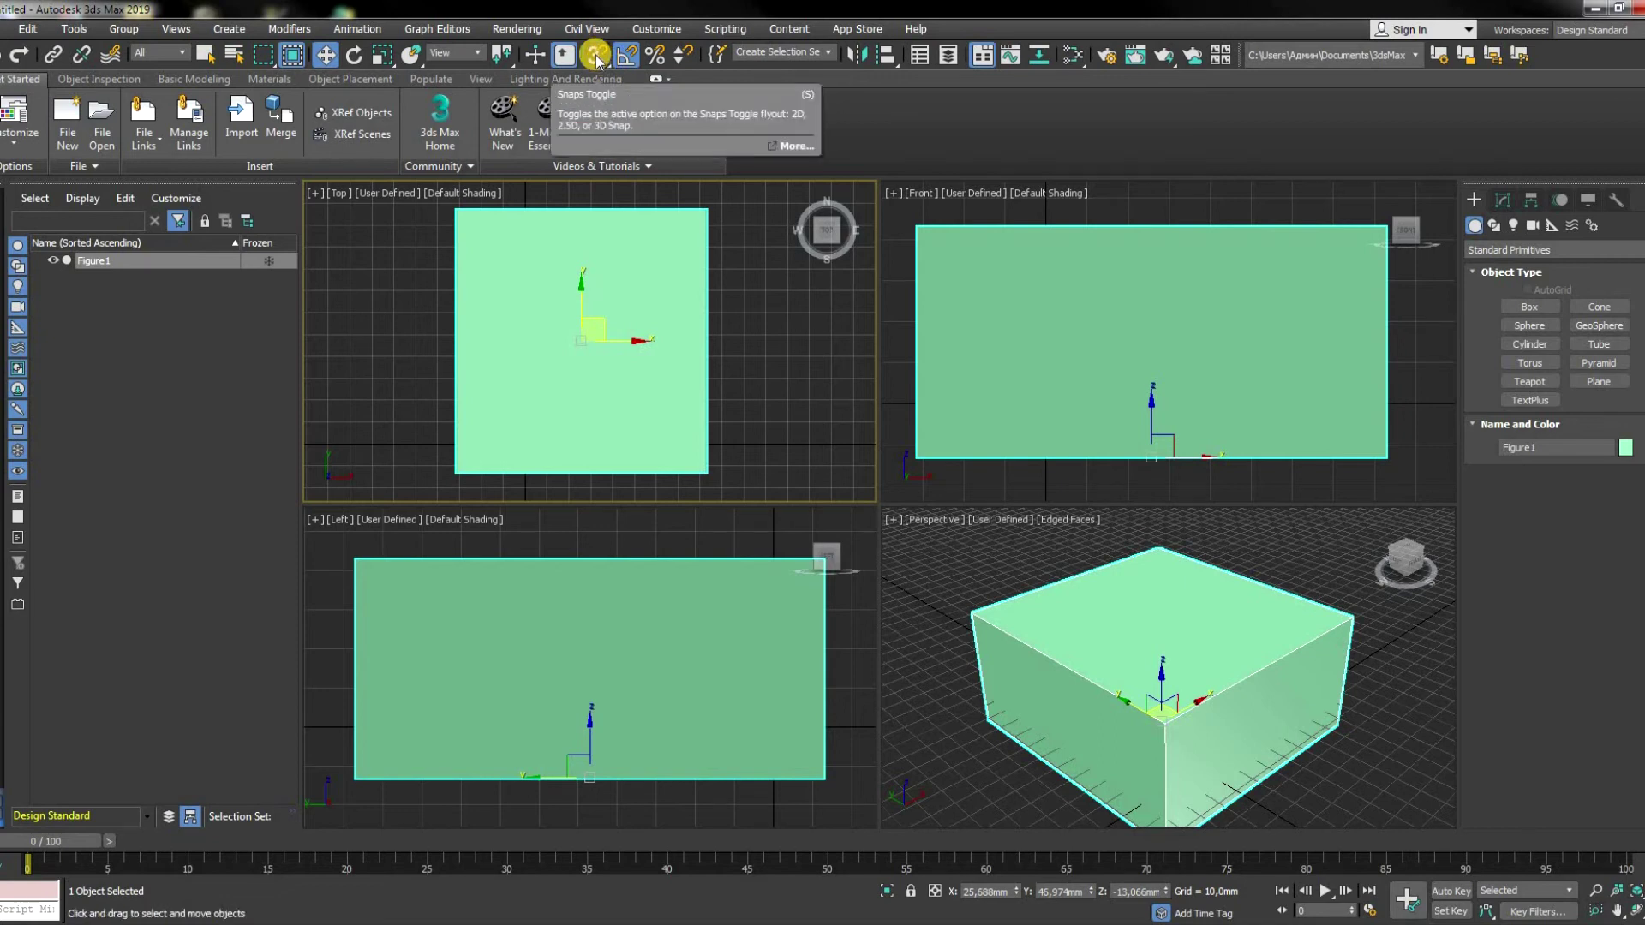
{"action": "right_click", "coordinate": [595, 58]}
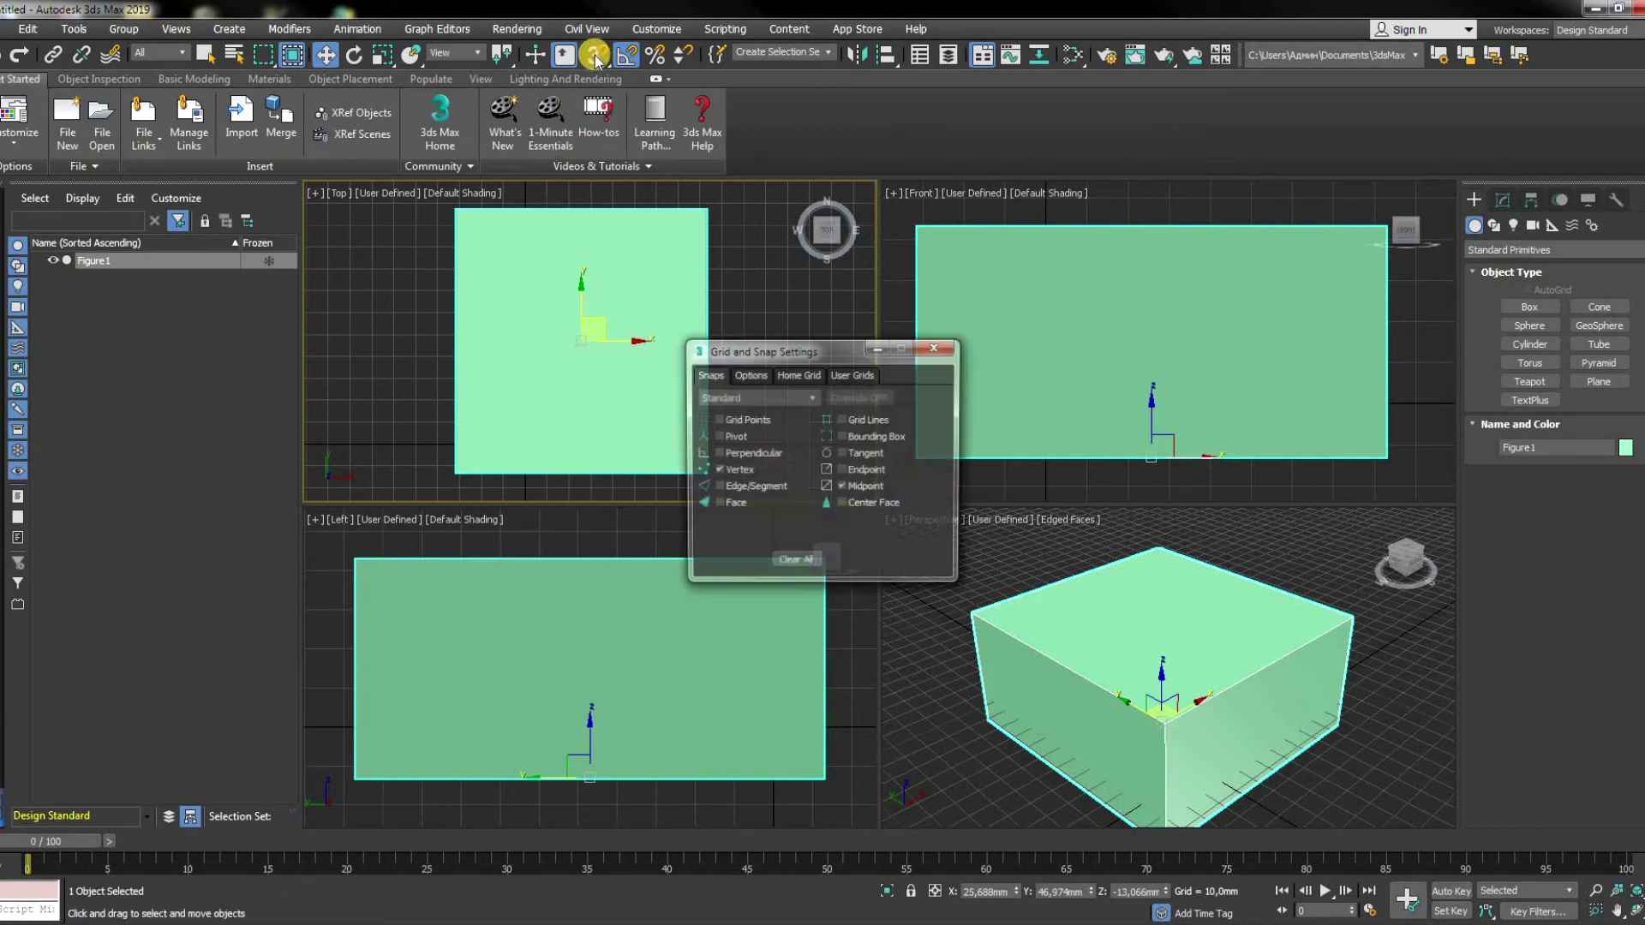
{"action": "left_click", "coordinate": [746, 375]}
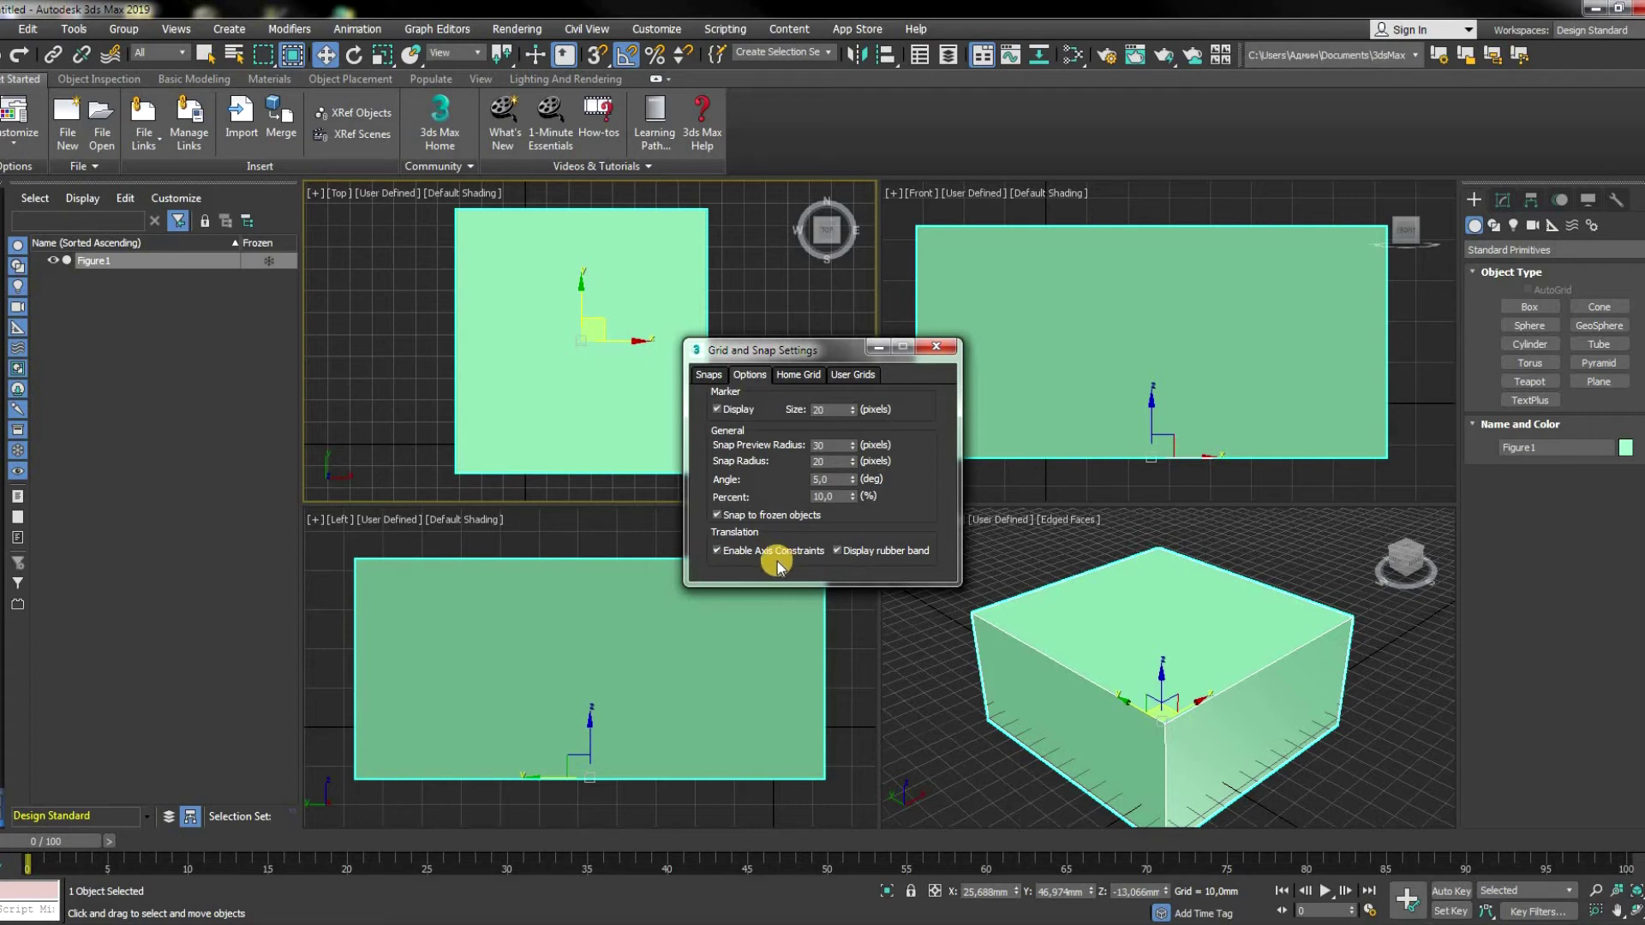
{"action": "left_click", "coordinate": [936, 350]}
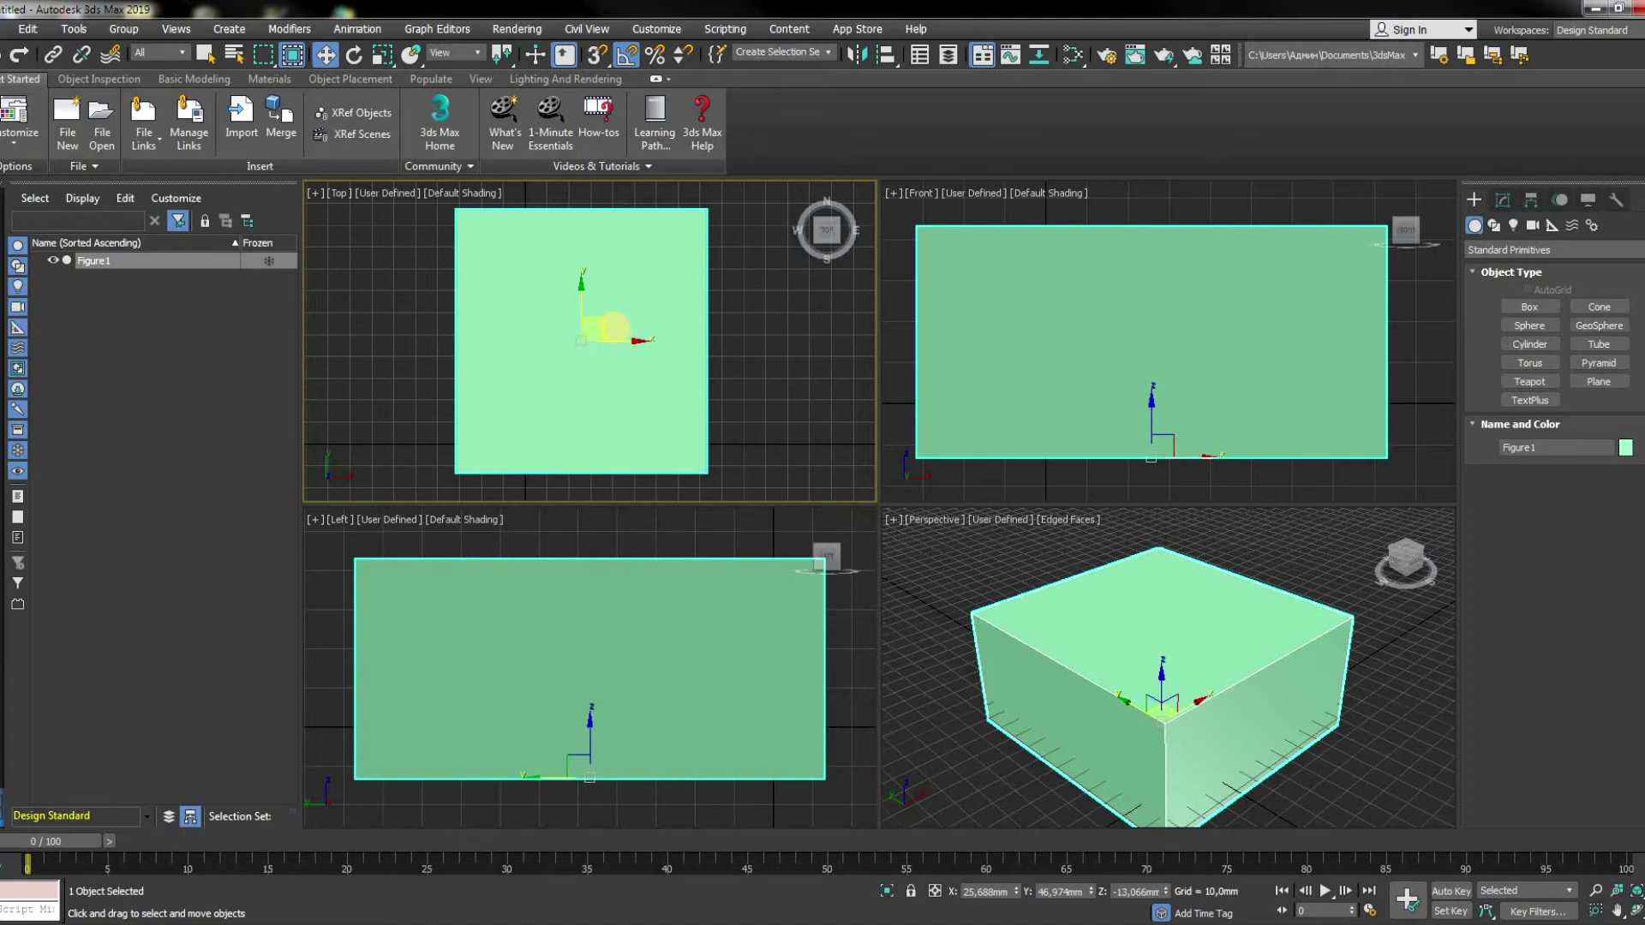
Step: Try rotating Figure1 about Z, then set its Y rotation to -45° in the type-in
{"action": "left_click", "coordinate": [353, 56]}
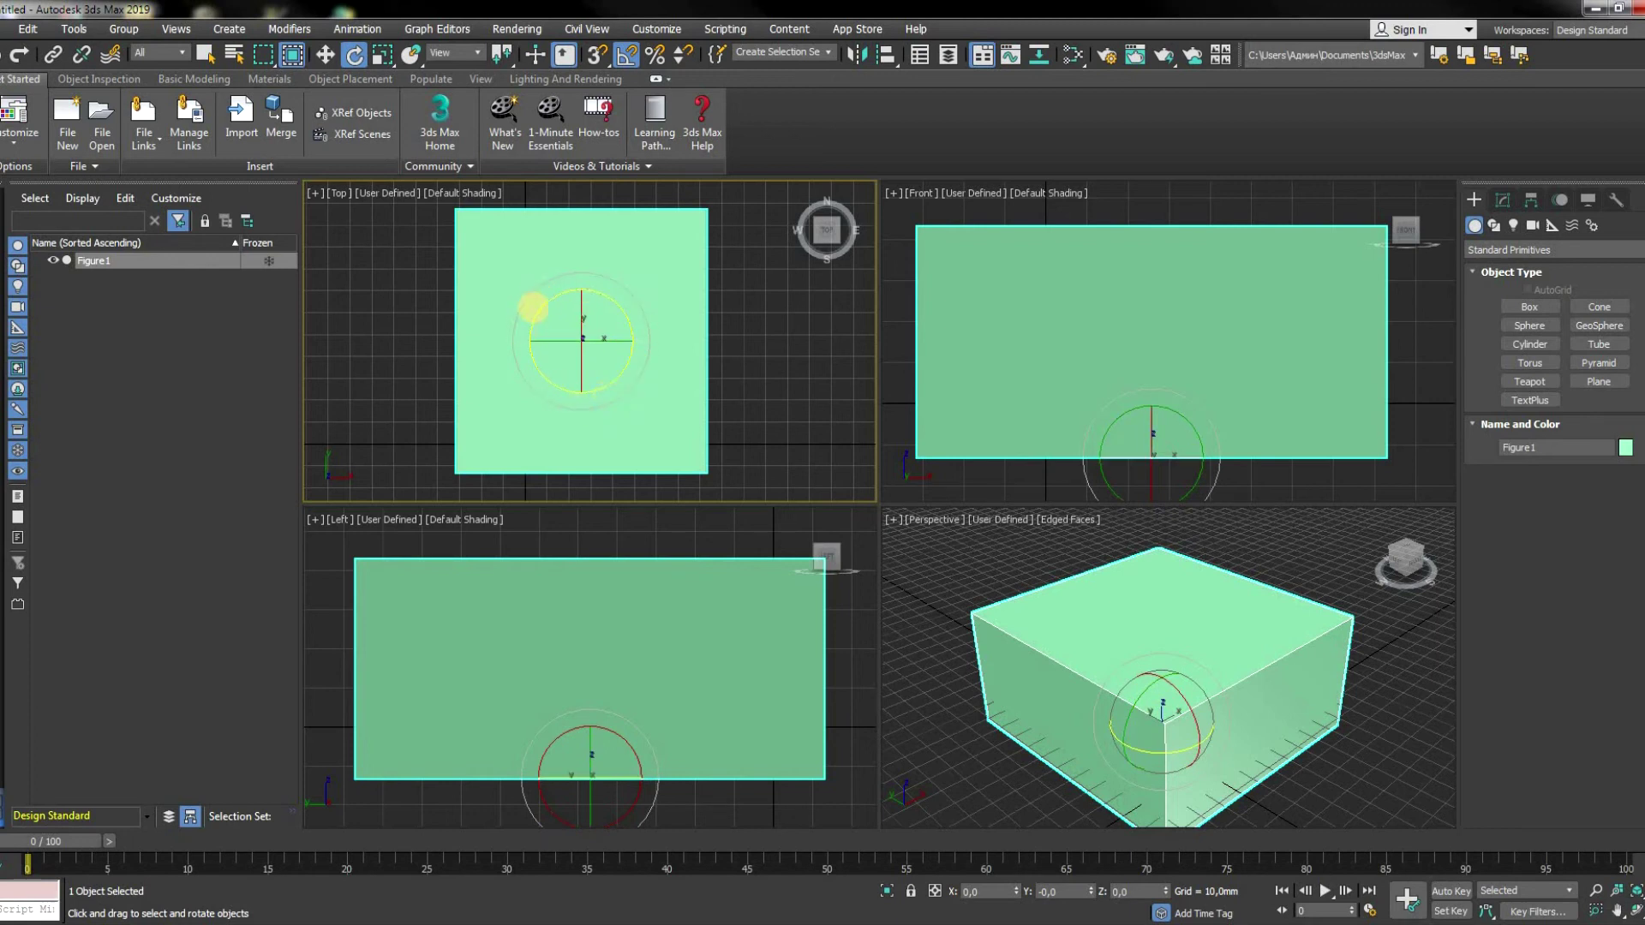
{"action": "mouse_move", "coordinate": [551, 301]}
{"action": "left_mouse_down"}
{"action": "mouse_move", "coordinate": [632, 317]}
{"action": "mouse_move", "coordinate": [438, 275]}
{"action": "left_mouse_up"}
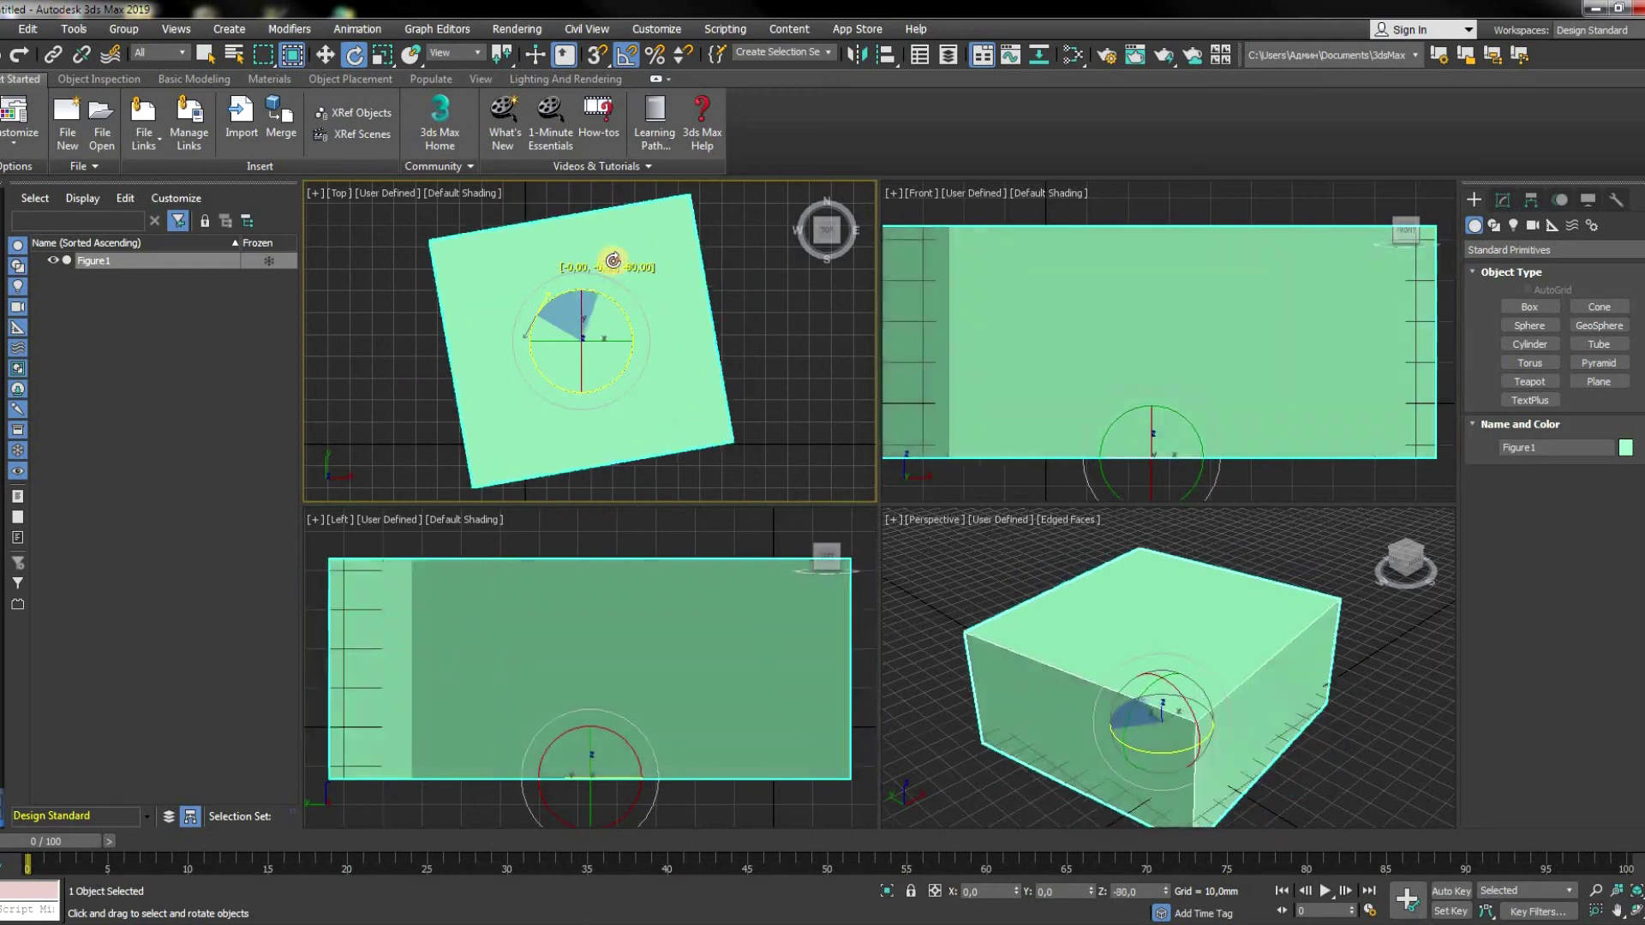
{"action": "mouse_move", "coordinate": [438, 275]}
{"action": "left_mouse_down"}
{"action": "mouse_move", "coordinate": [543, 341]}
{"action": "mouse_move", "coordinate": [621, 341]}
{"action": "mouse_move", "coordinate": [577, 312]}
{"action": "mouse_move", "coordinate": [577, 360]}
{"action": "left_mouse_up"}
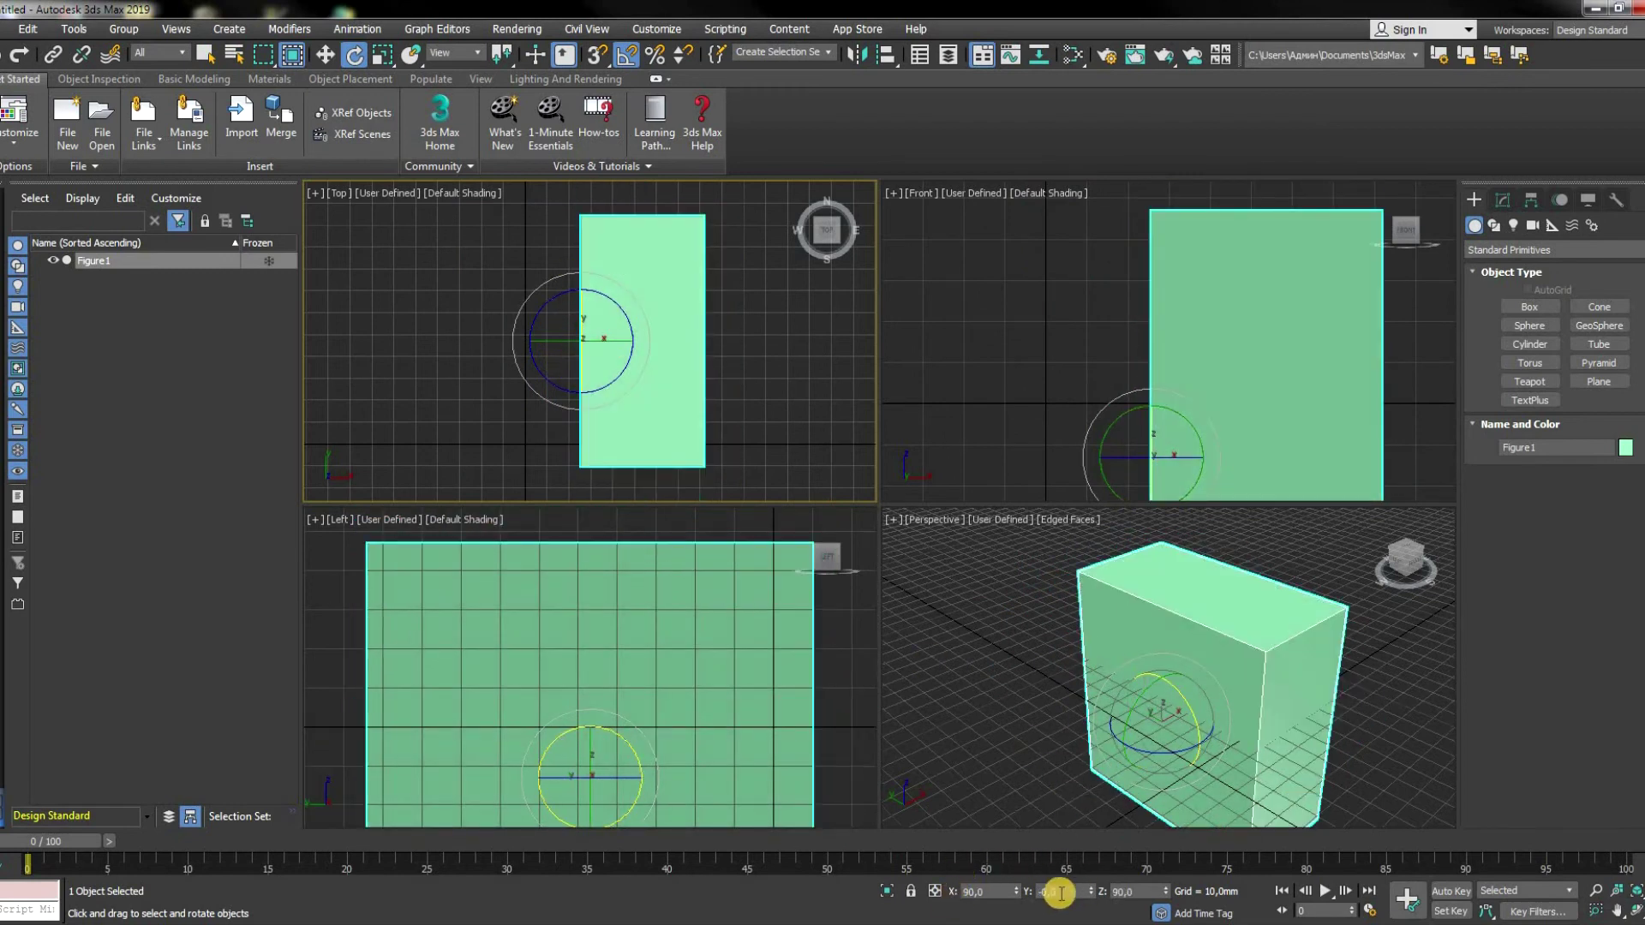
{"action": "double_click", "coordinate": [1072, 892]}
{"action": "type", "text": "0"}
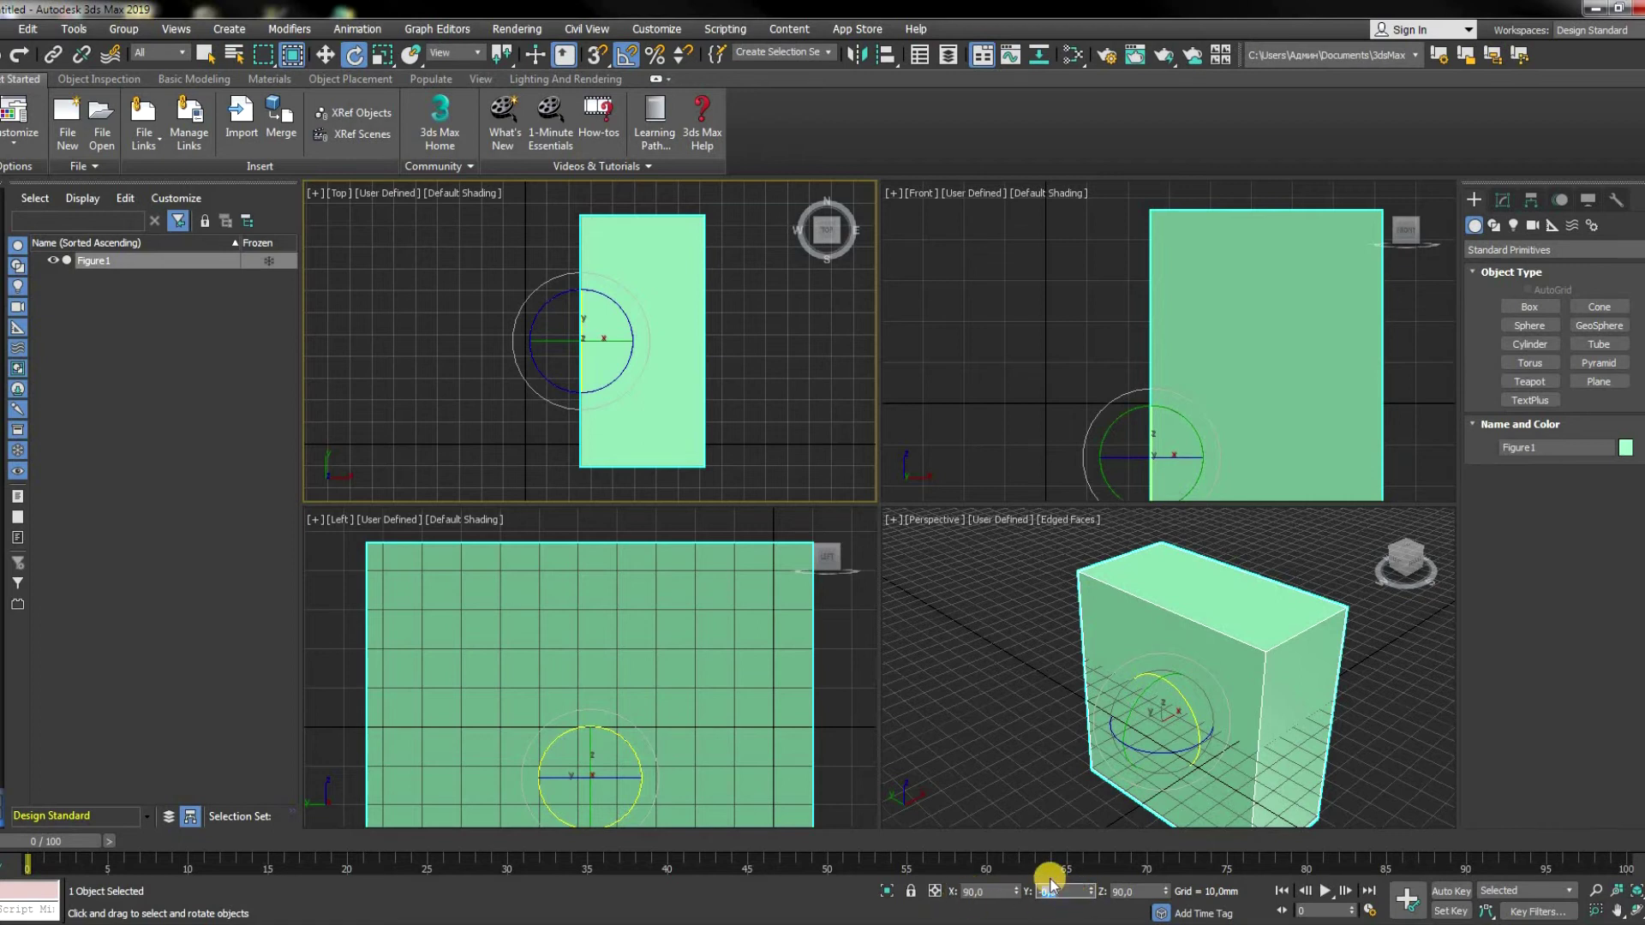
{"action": "type", "text": "-45"}
{"action": "key", "text": "Return"}
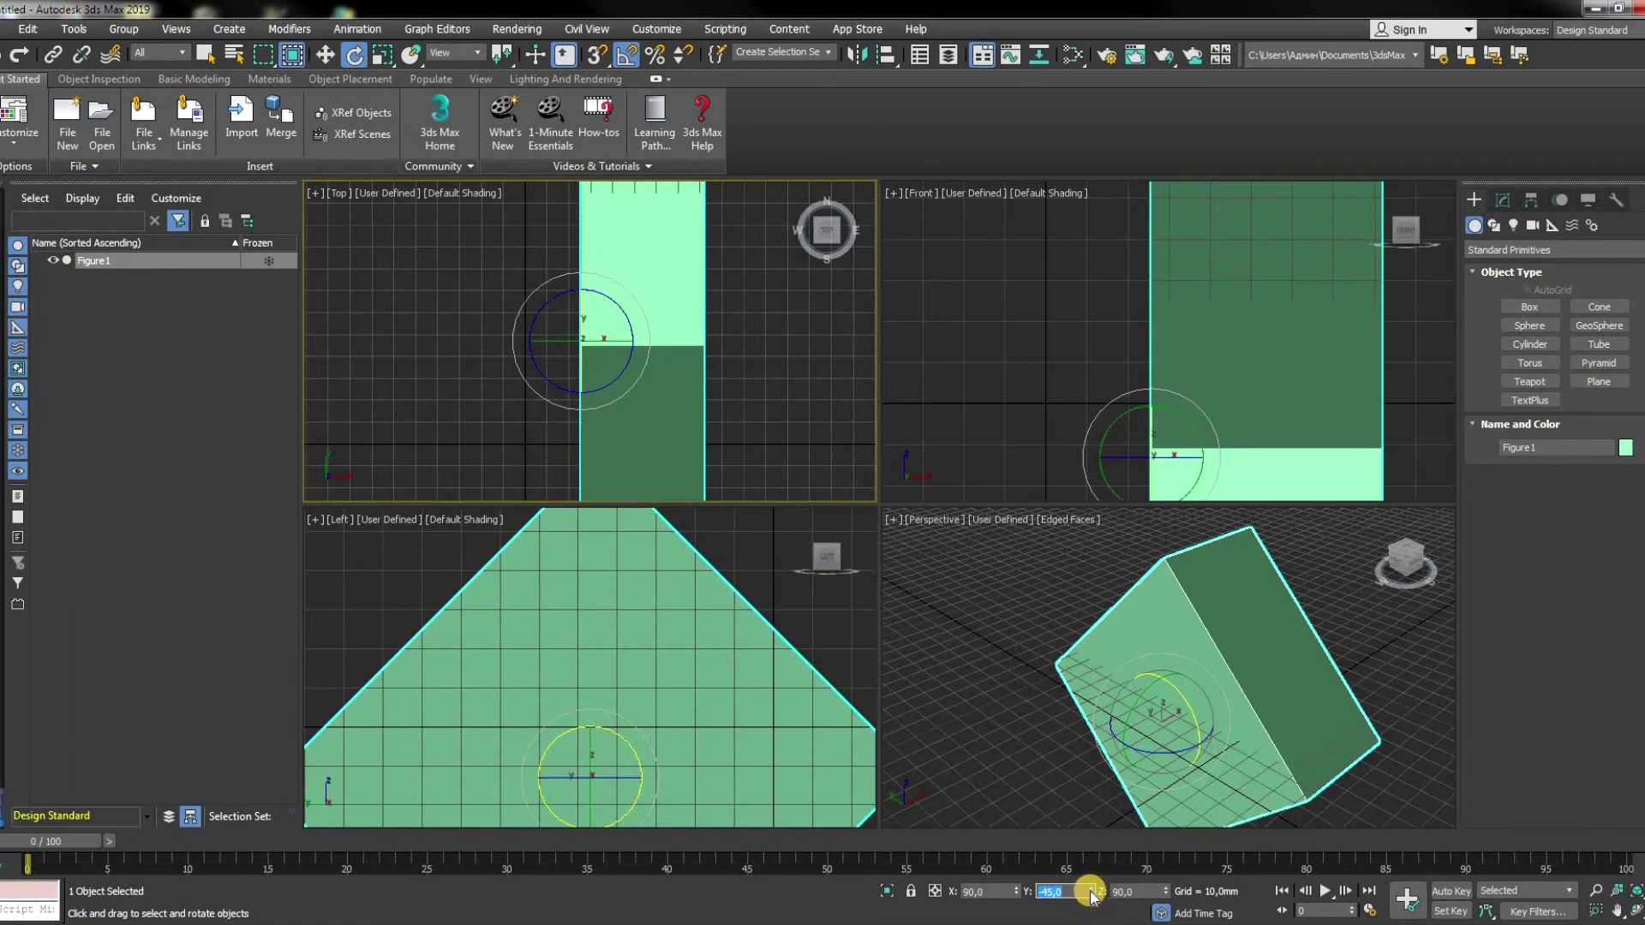
Step: Reset the box's Y rotation to 0 and keep angle snap at 5 degrees
{"action": "right_click", "coordinate": [1091, 894]}
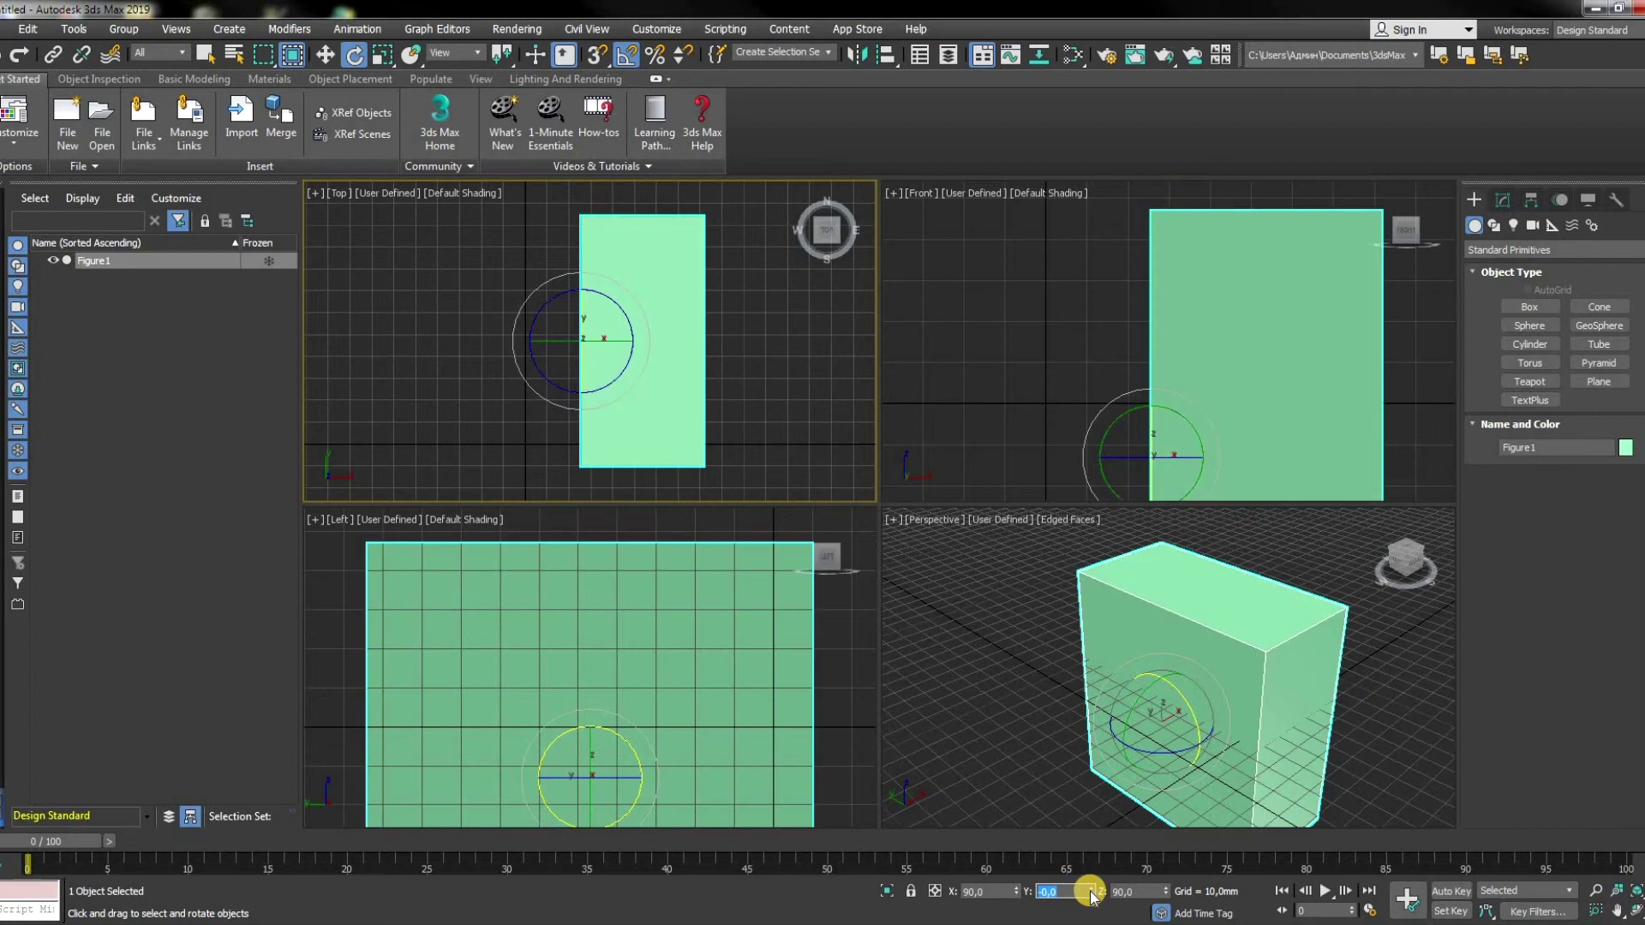
{"action": "right_click", "coordinate": [630, 62]}
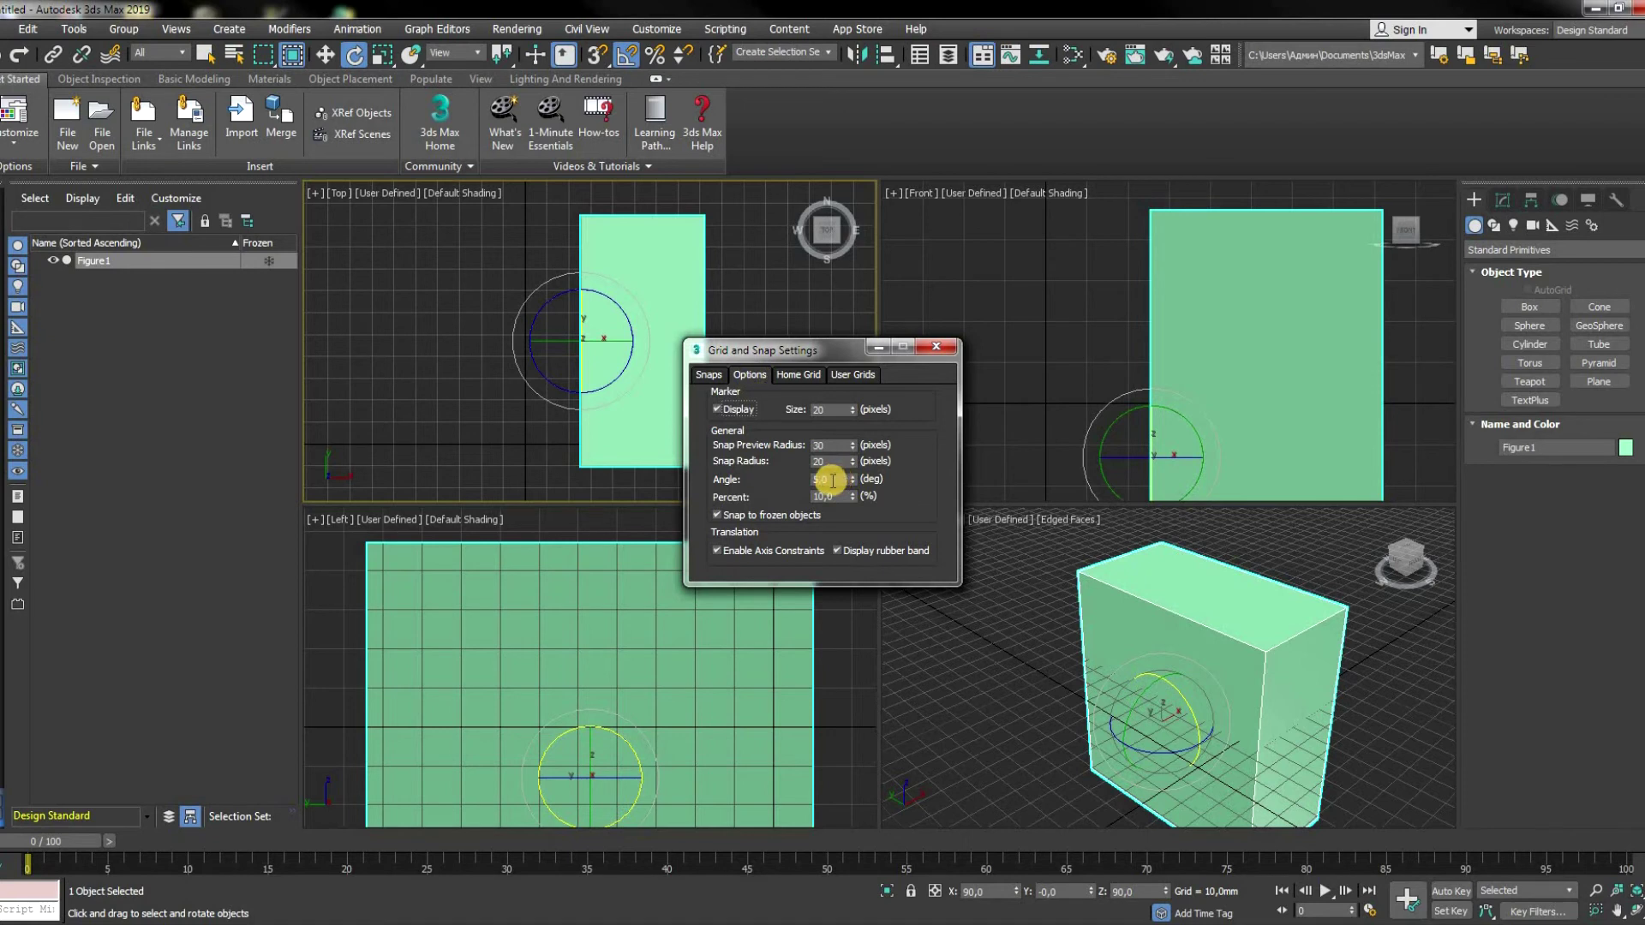
{"action": "left_click", "coordinate": [937, 348]}
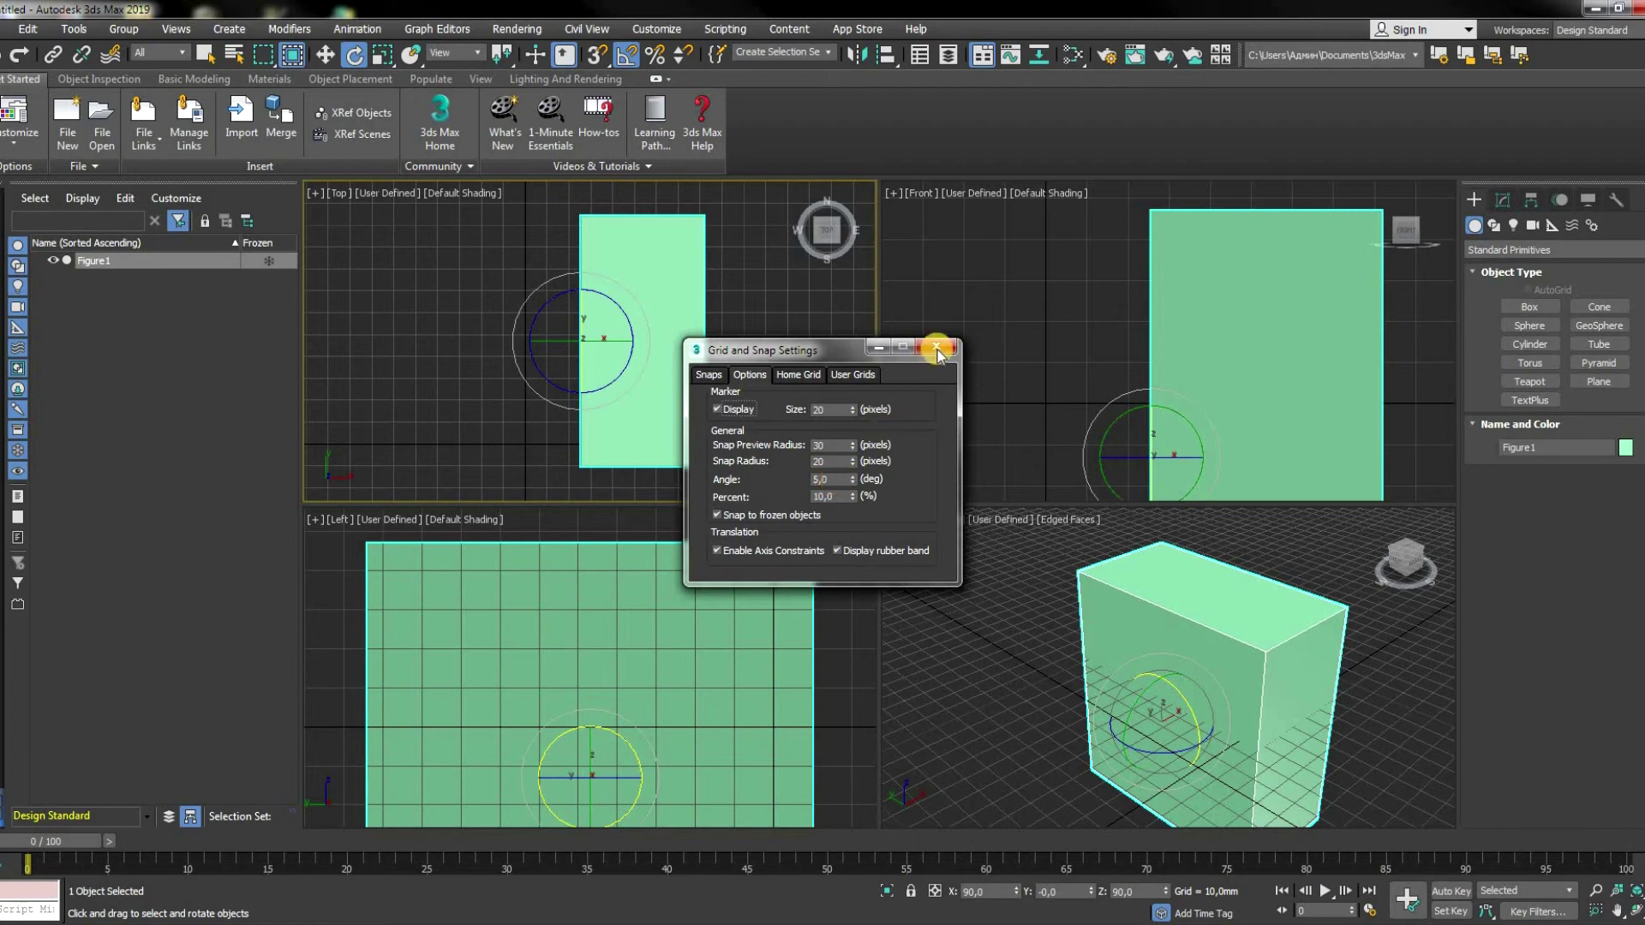
{"action": "left_click", "coordinate": [936, 348]}
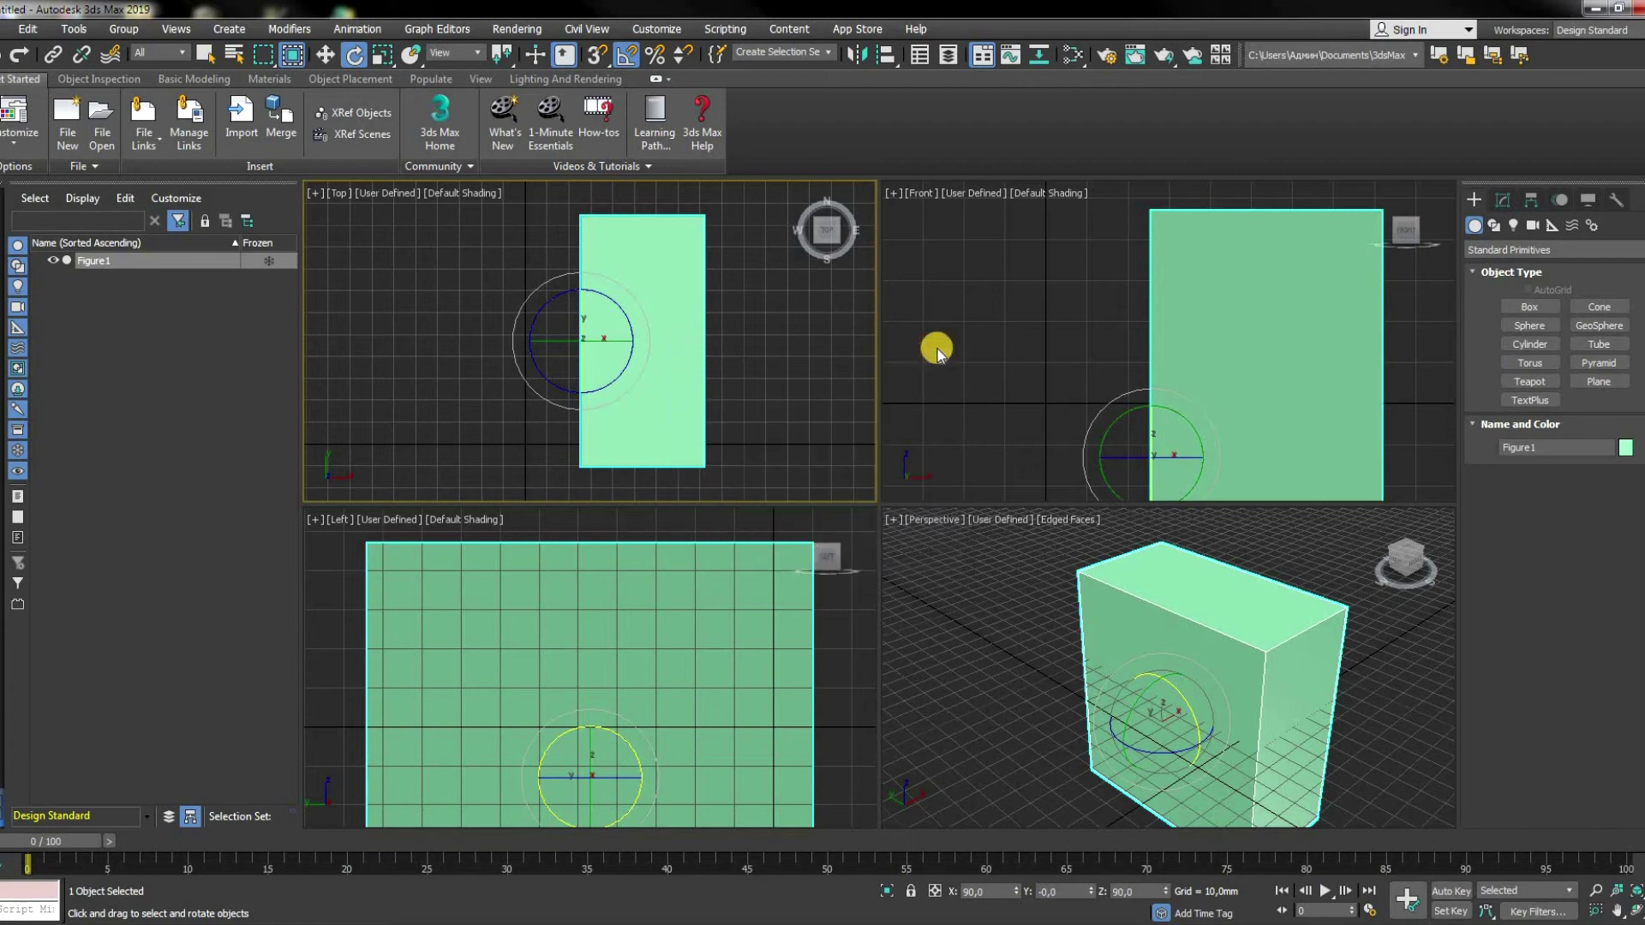
Step: Trial-scale the box with the uniform scale gizmo, then set X, Y and Z scale to 75%
{"action": "left_click", "coordinate": [379, 57]}
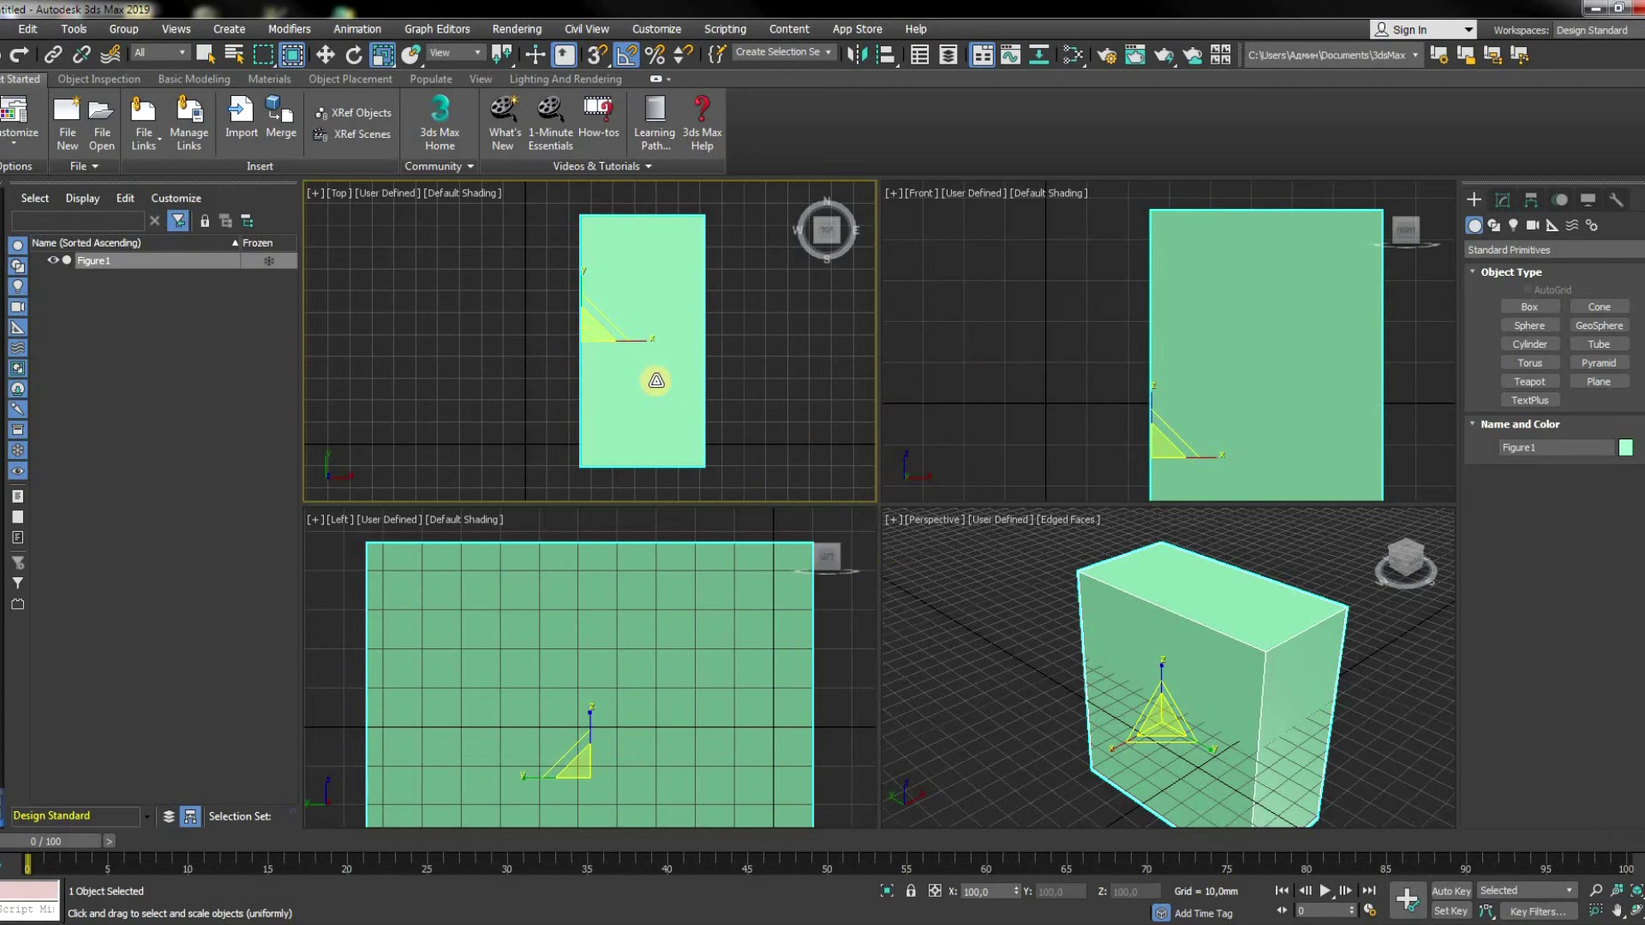
{"action": "mouse_move", "coordinate": [591, 329]}
{"action": "left_mouse_down"}
{"action": "mouse_move", "coordinate": [603, 367]}
{"action": "mouse_move", "coordinate": [618, 347]}
{"action": "left_mouse_up"}
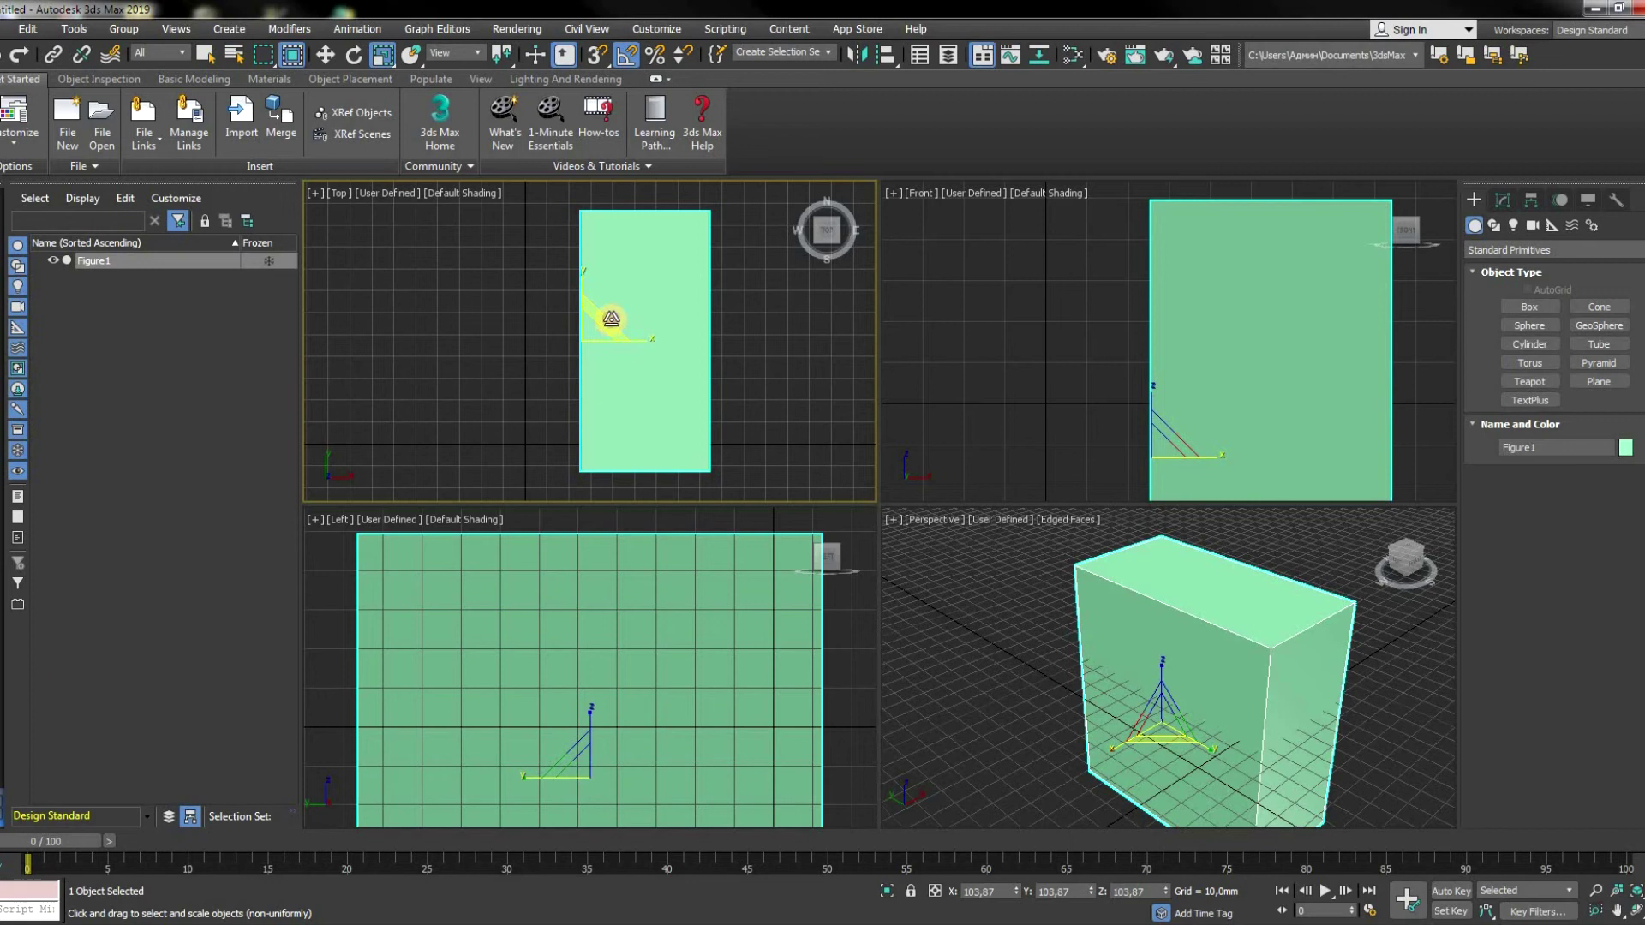
{"action": "mouse_move", "coordinate": [611, 318]}
{"action": "left_mouse_down"}
{"action": "mouse_move", "coordinate": [579, 399]}
{"action": "mouse_move", "coordinate": [600, 328]}
{"action": "left_mouse_up"}
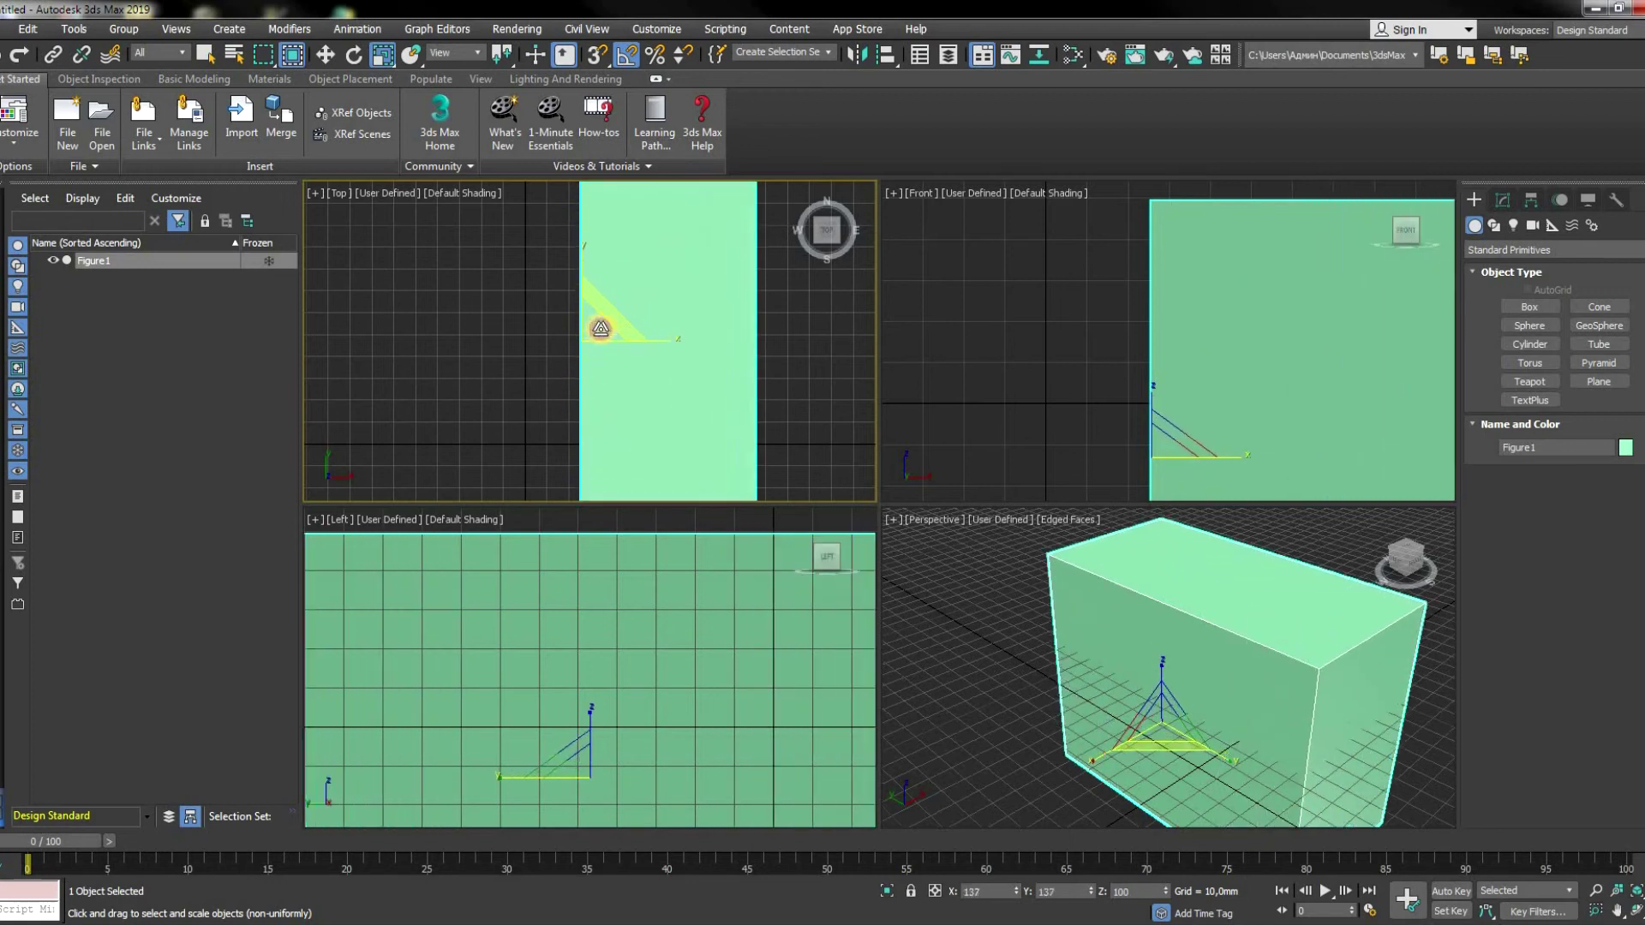
{"action": "mouse_move", "coordinate": [601, 329]}
{"action": "left_mouse_down"}
{"action": "mouse_move", "coordinate": [534, 342]}
{"action": "mouse_move", "coordinate": [672, 342]}
{"action": "mouse_move", "coordinate": [625, 359]}
{"action": "mouse_move", "coordinate": [676, 349]}
{"action": "mouse_move", "coordinate": [632, 341]}
{"action": "mouse_move", "coordinate": [577, 268]}
{"action": "left_mouse_up"}
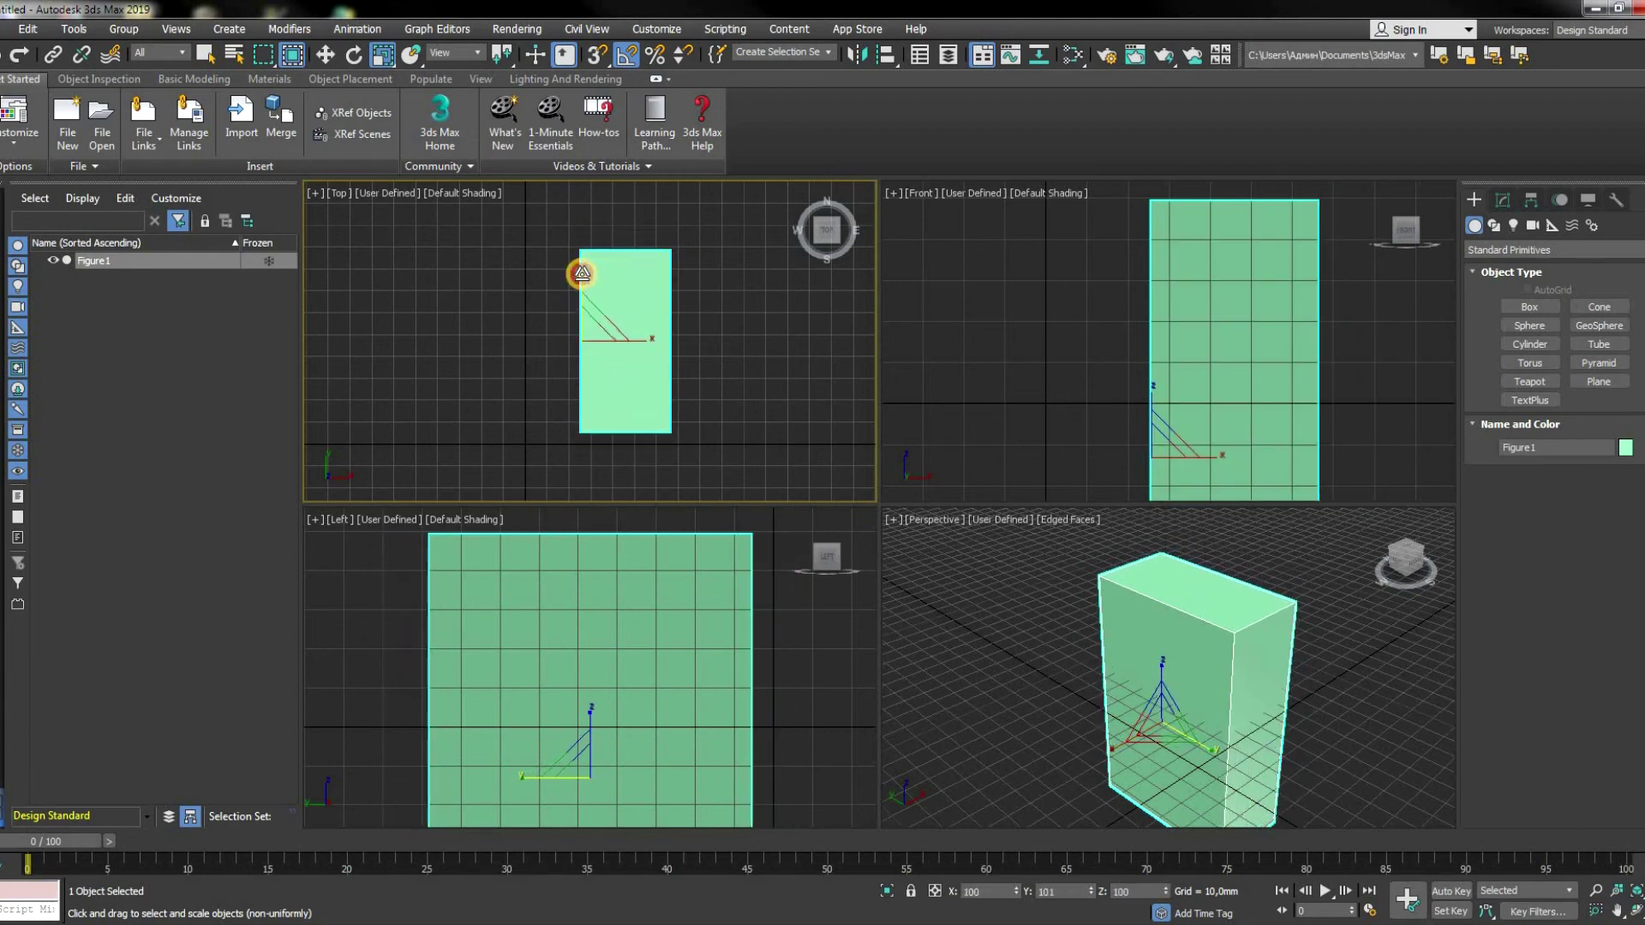
{"action": "left_click", "coordinate": [1003, 890]}
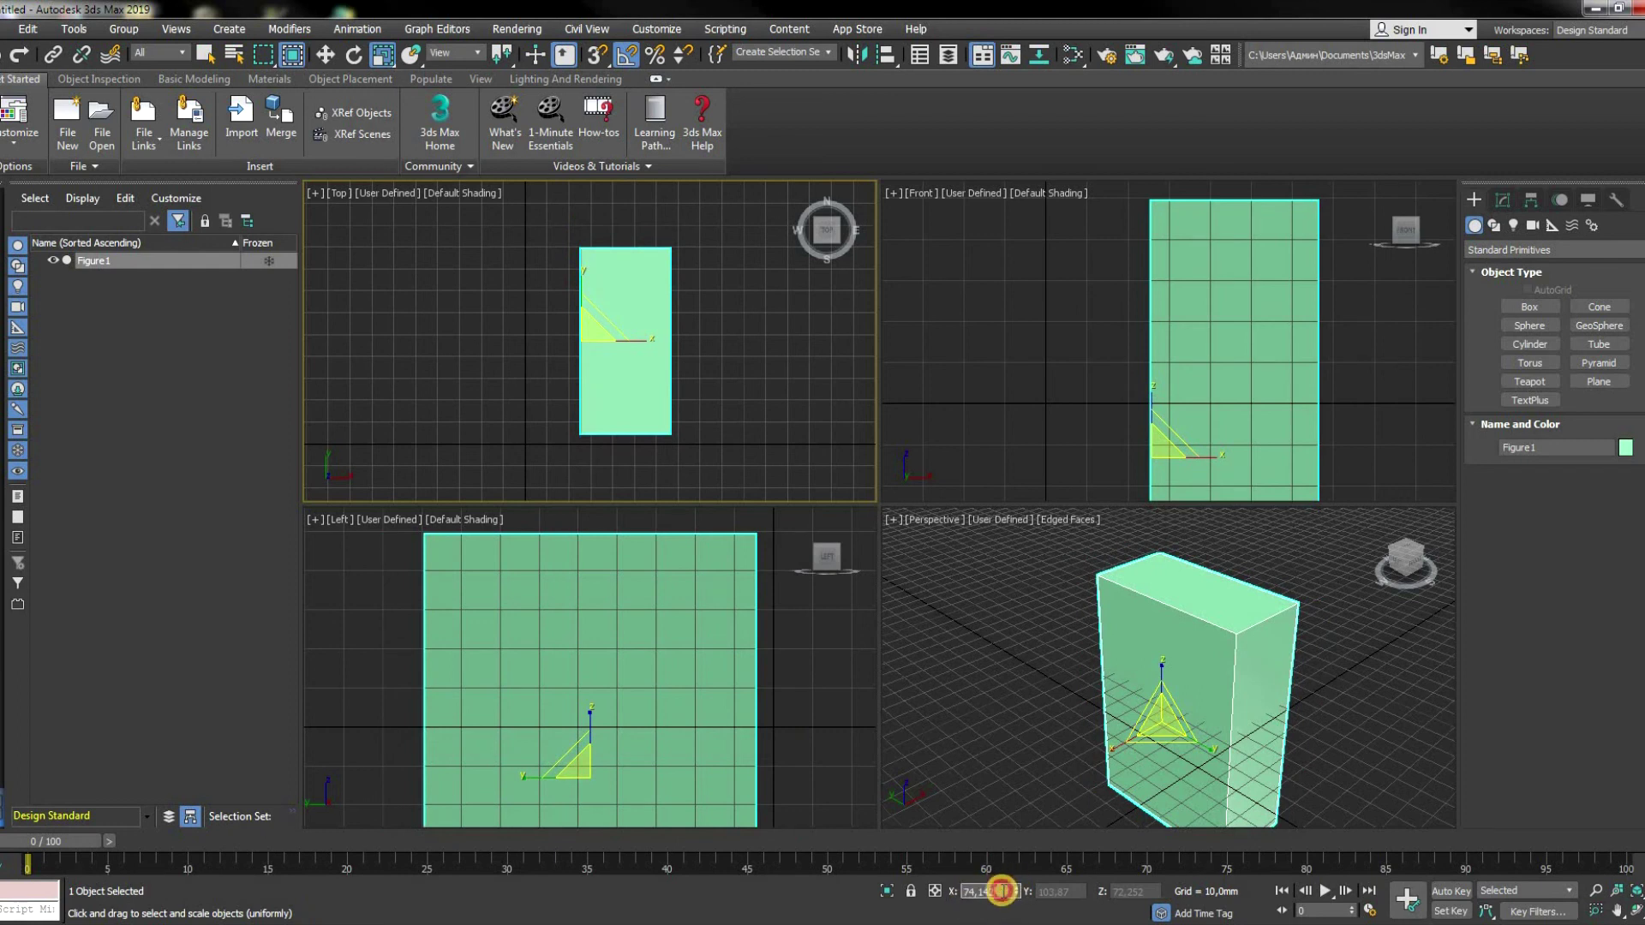
{"action": "double_click", "coordinate": [999, 892]}
{"action": "type", "text": "75"}
{"action": "key", "text": "Return"}
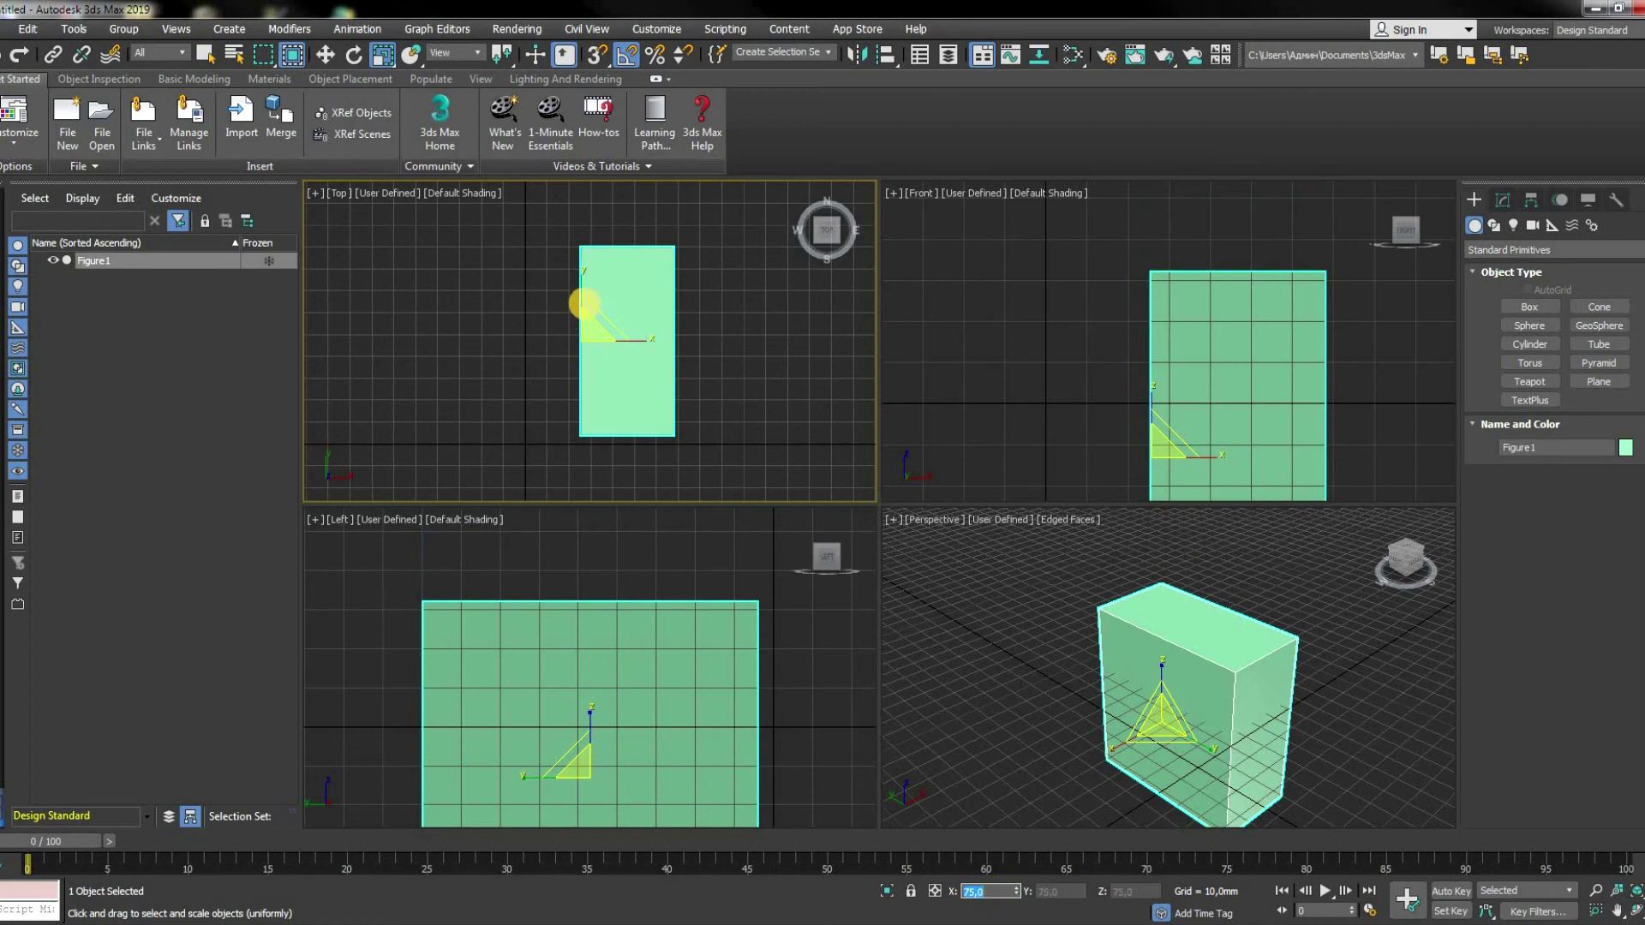
Step: Review the box's exact X, Y and Z scale values in the Scale Transform Type-In
{"action": "left_click", "coordinate": [384, 56]}
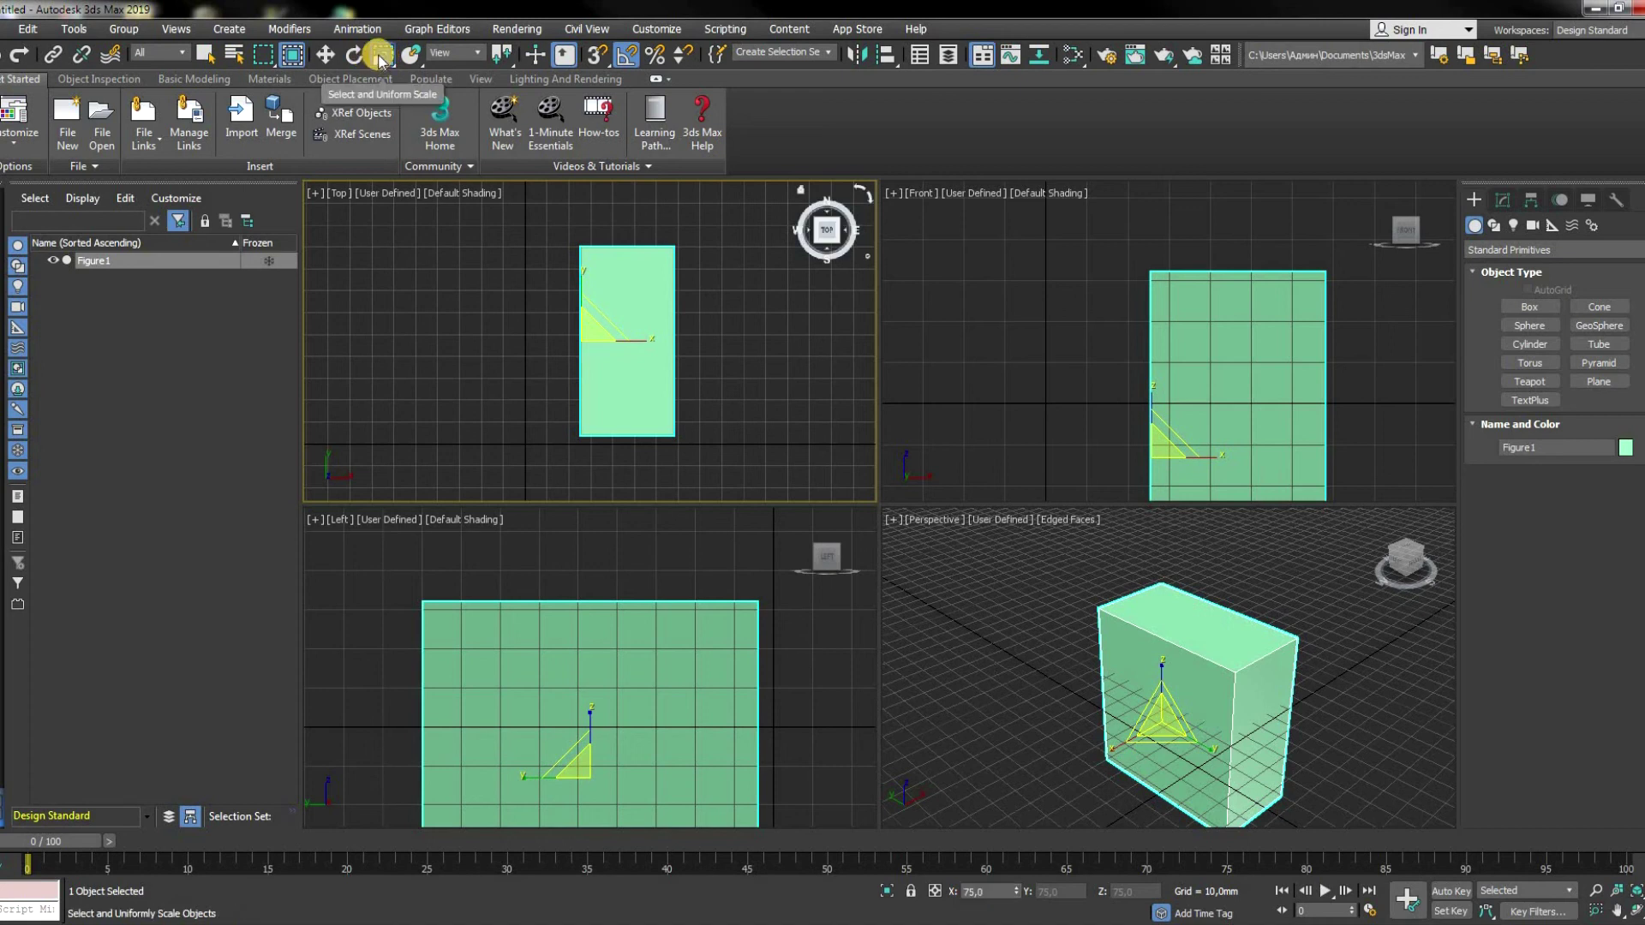
{"action": "left_click", "coordinate": [384, 57]}
{"action": "right_click", "coordinate": [385, 56]}
{"action": "left_click", "coordinate": [1168, 319]}
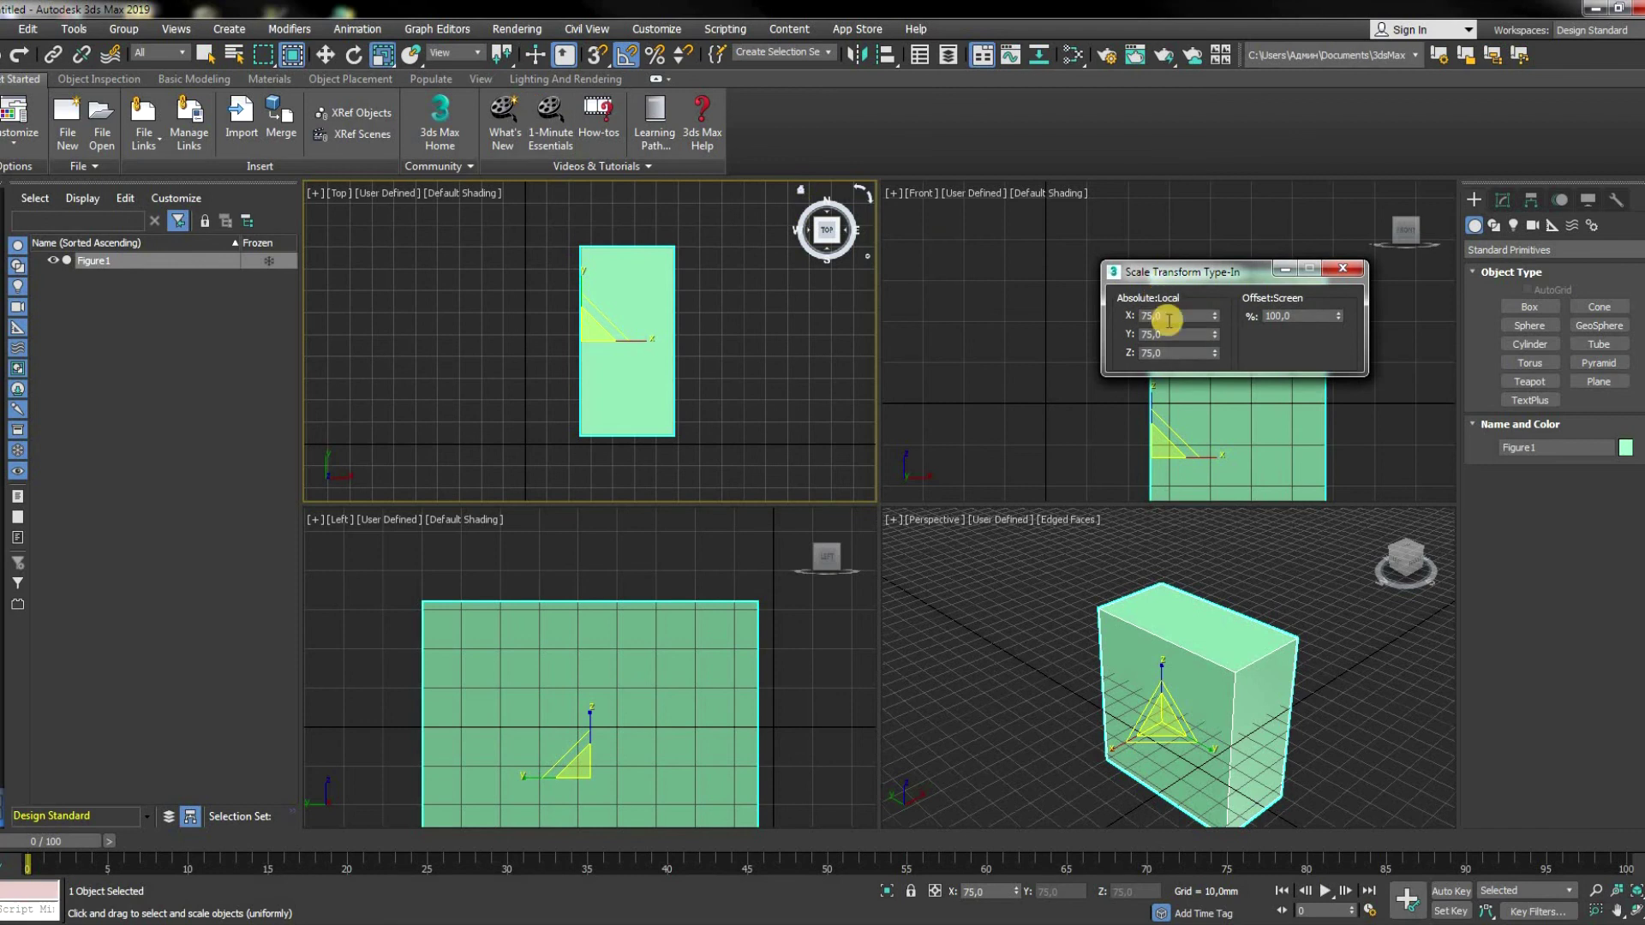
{"action": "key", "text": "Tab"}
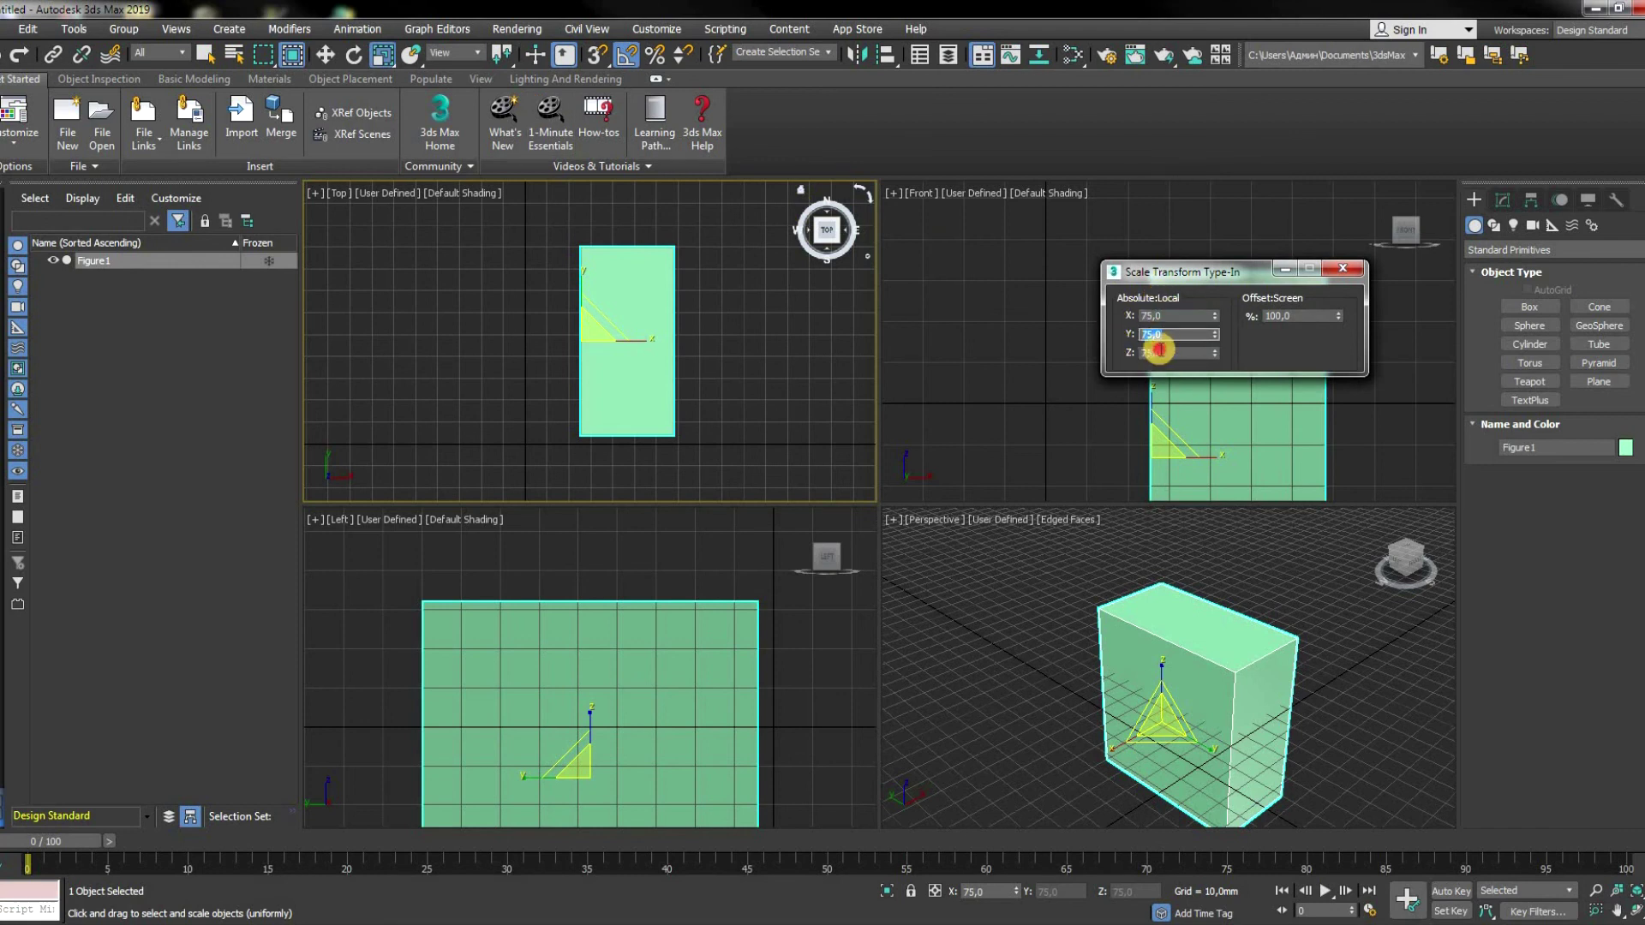
{"action": "key", "text": "Tab"}
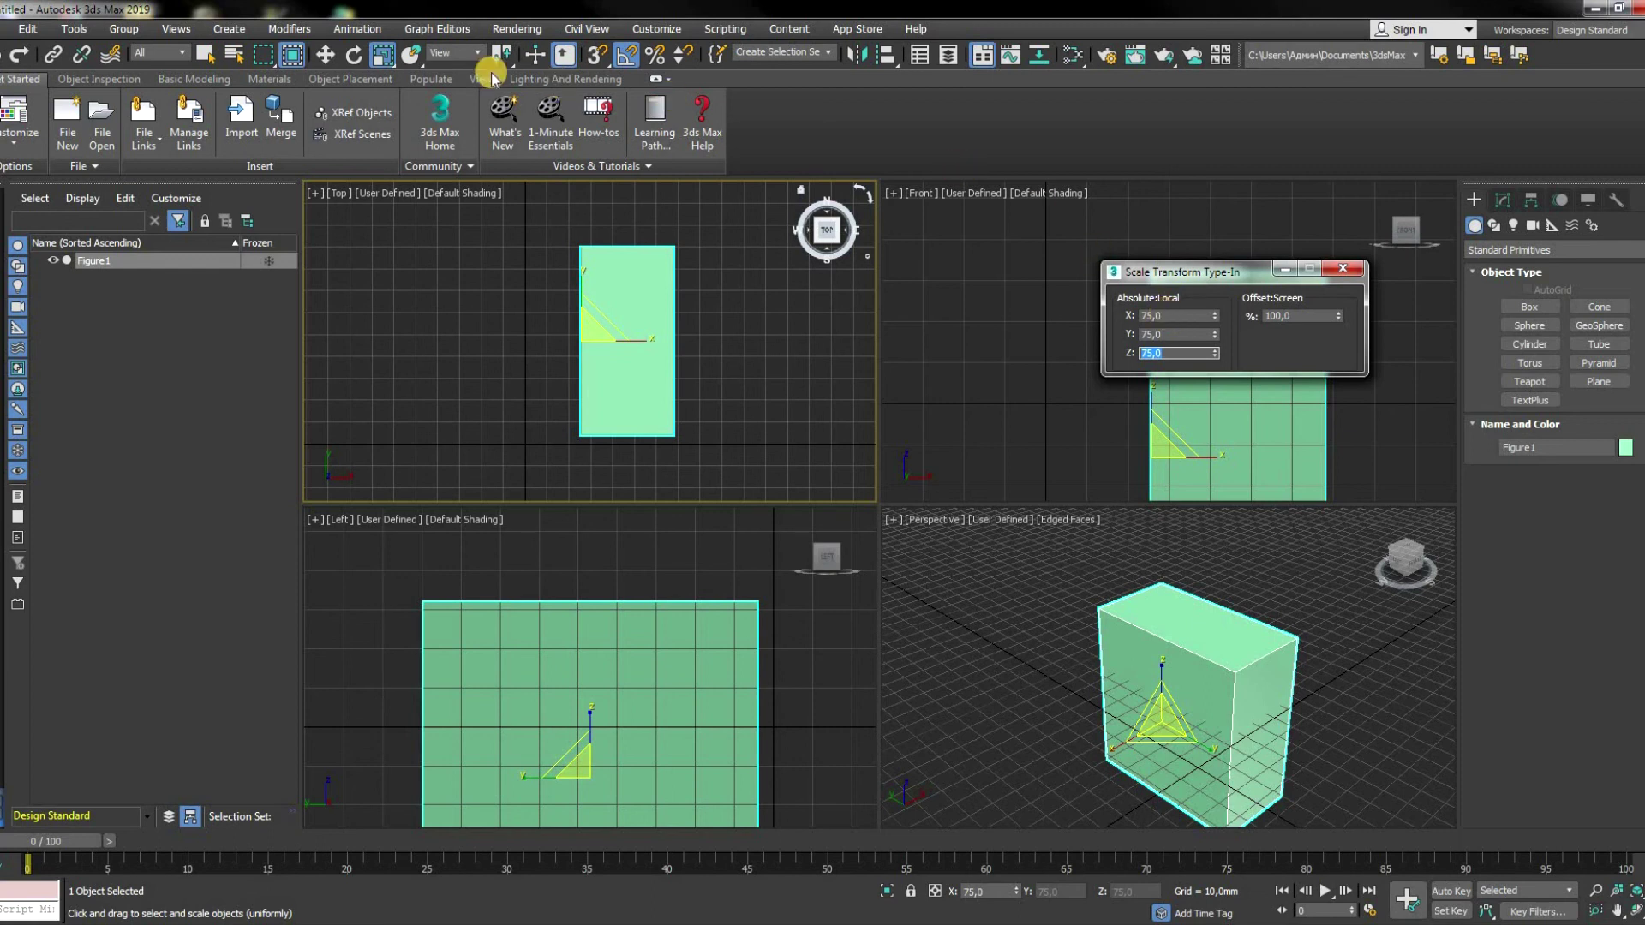
Step: Check the box's rotation and position type-ins, then view its Box parameters in Modify
{"action": "left_click", "coordinate": [353, 56]}
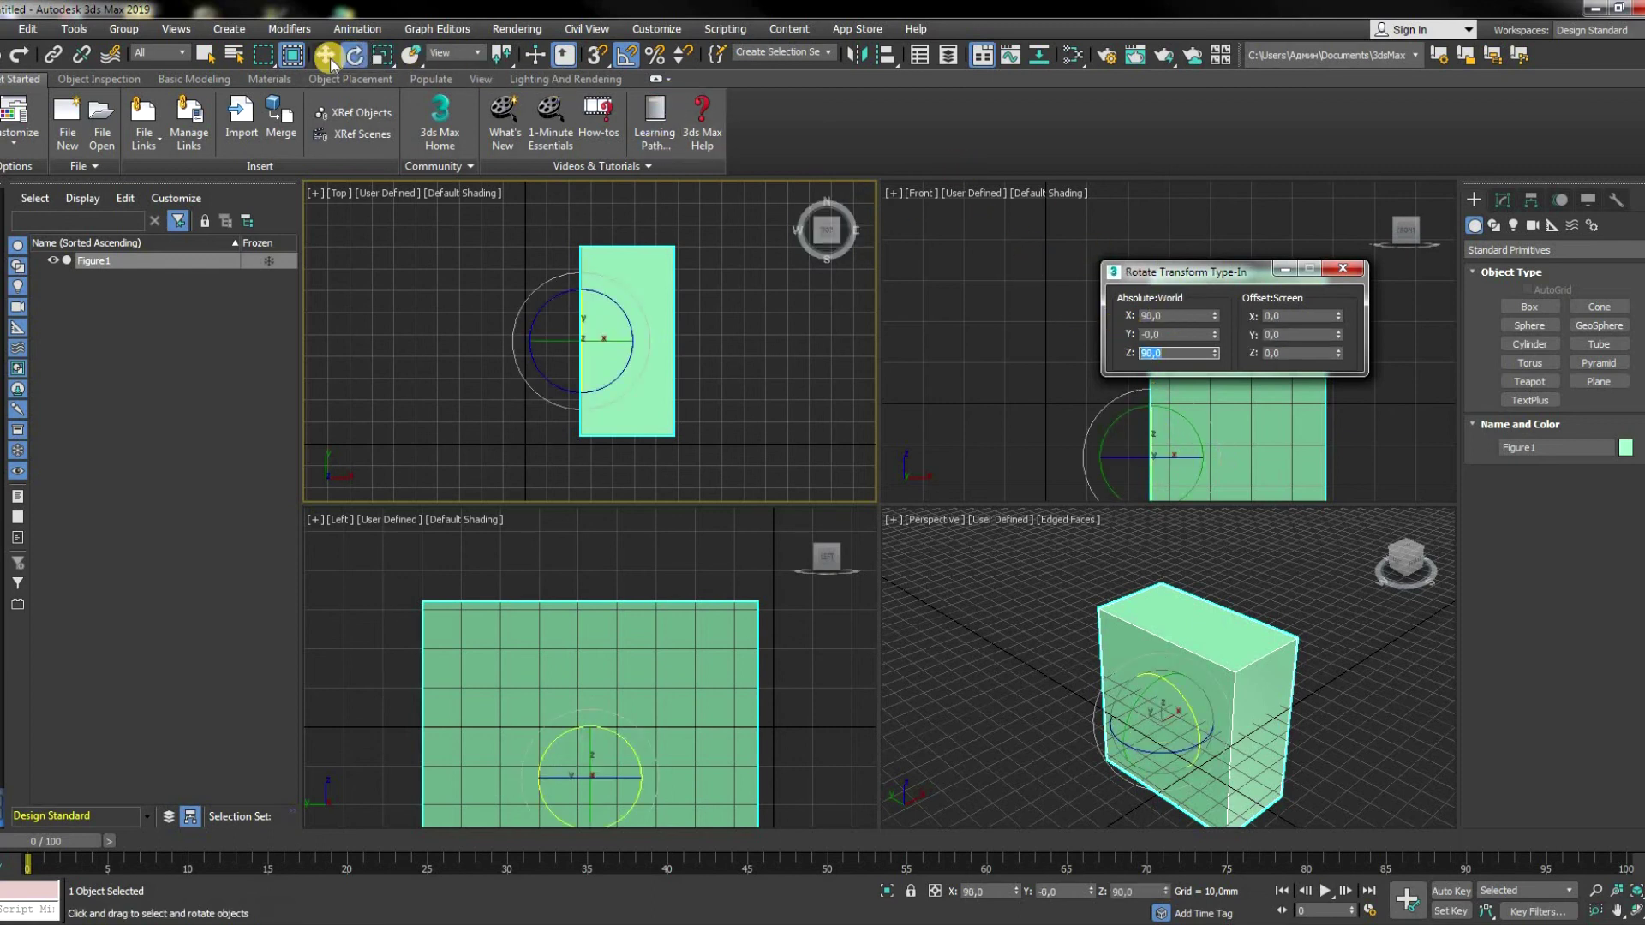
{"action": "key", "text": "w"}
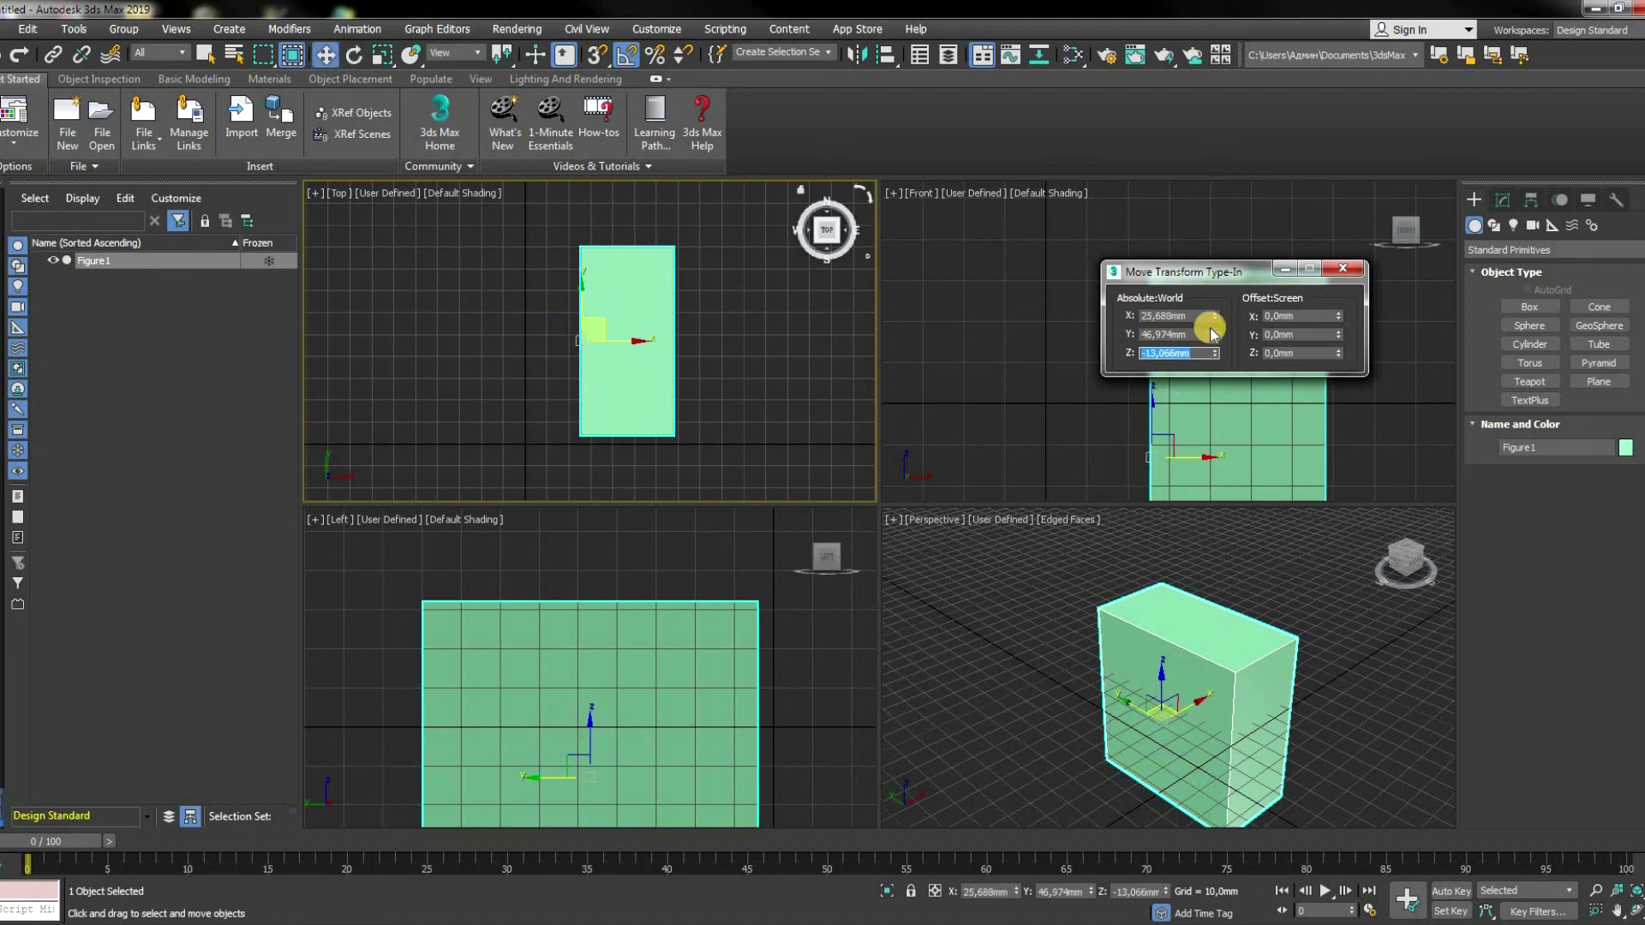
{"action": "left_click", "coordinate": [1343, 268]}
{"action": "left_click", "coordinate": [1513, 201]}
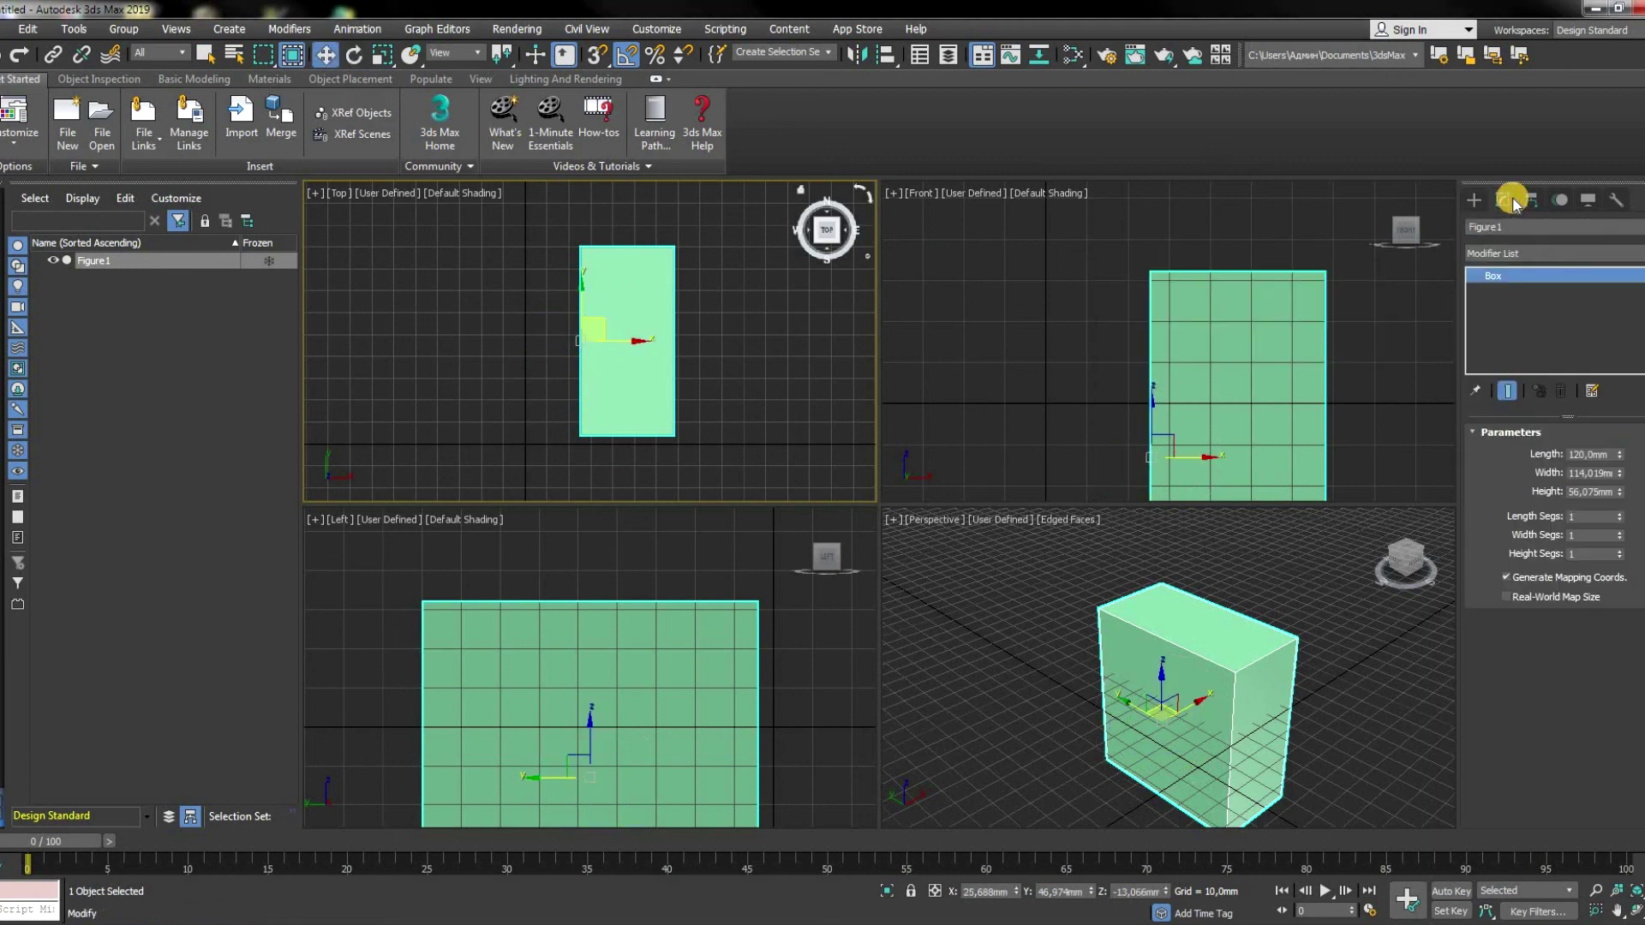
Step: Pick Taper from the Modifier List to stack it above Box on Figure1
{"action": "left_click", "coordinate": [1540, 254]}
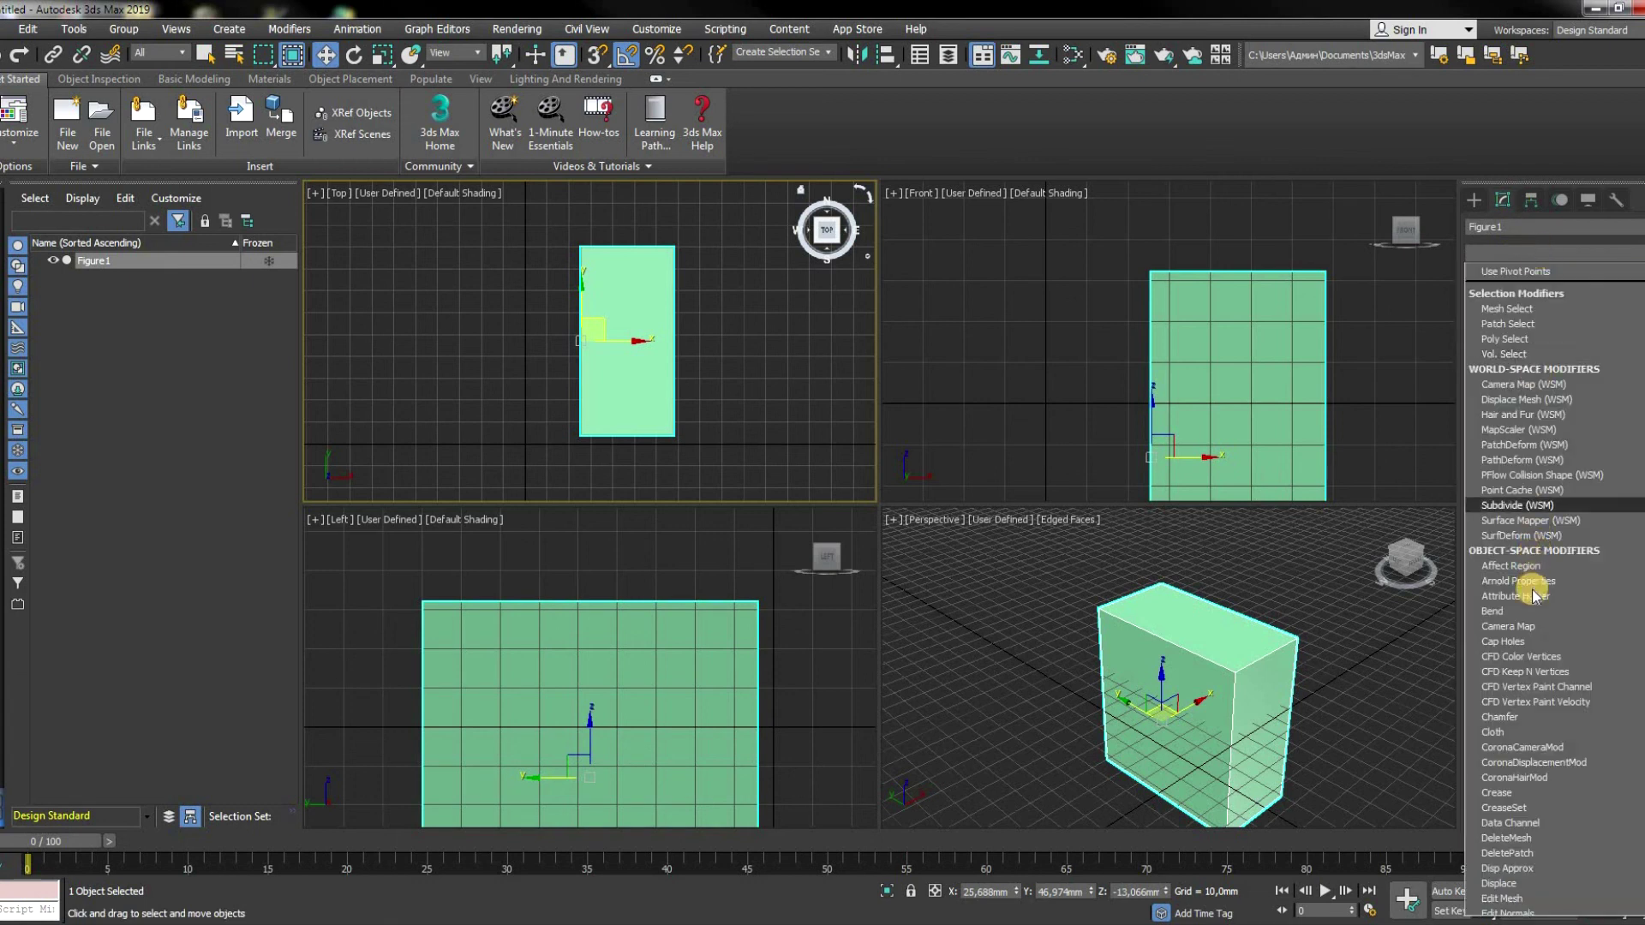
{"action": "scroll", "coordinate": [1529, 694], "scroll_direction": "down", "scroll_amount": 5}
{"action": "scroll", "coordinate": [1521, 668], "scroll_direction": "down", "scroll_amount": 5}
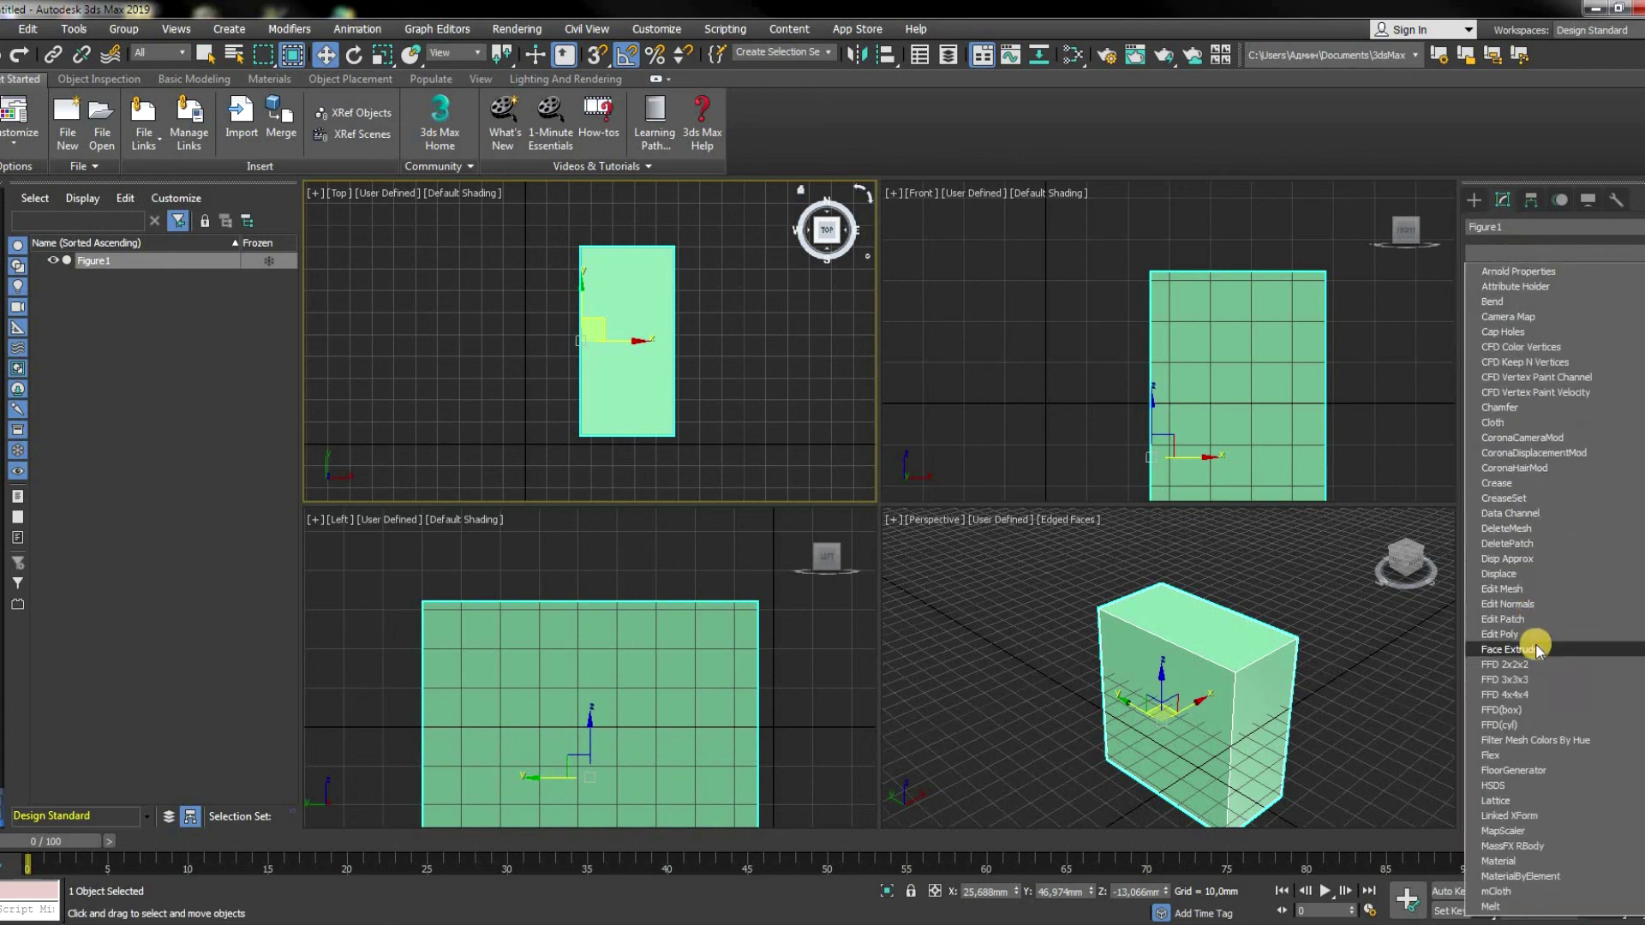
{"action": "scroll", "coordinate": [1515, 651], "scroll_direction": "down", "scroll_amount": 4}
{"action": "scroll", "coordinate": [1516, 656], "scroll_direction": "down", "scroll_amount": 4}
{"action": "scroll", "coordinate": [1519, 651], "scroll_direction": "down", "scroll_amount": 4}
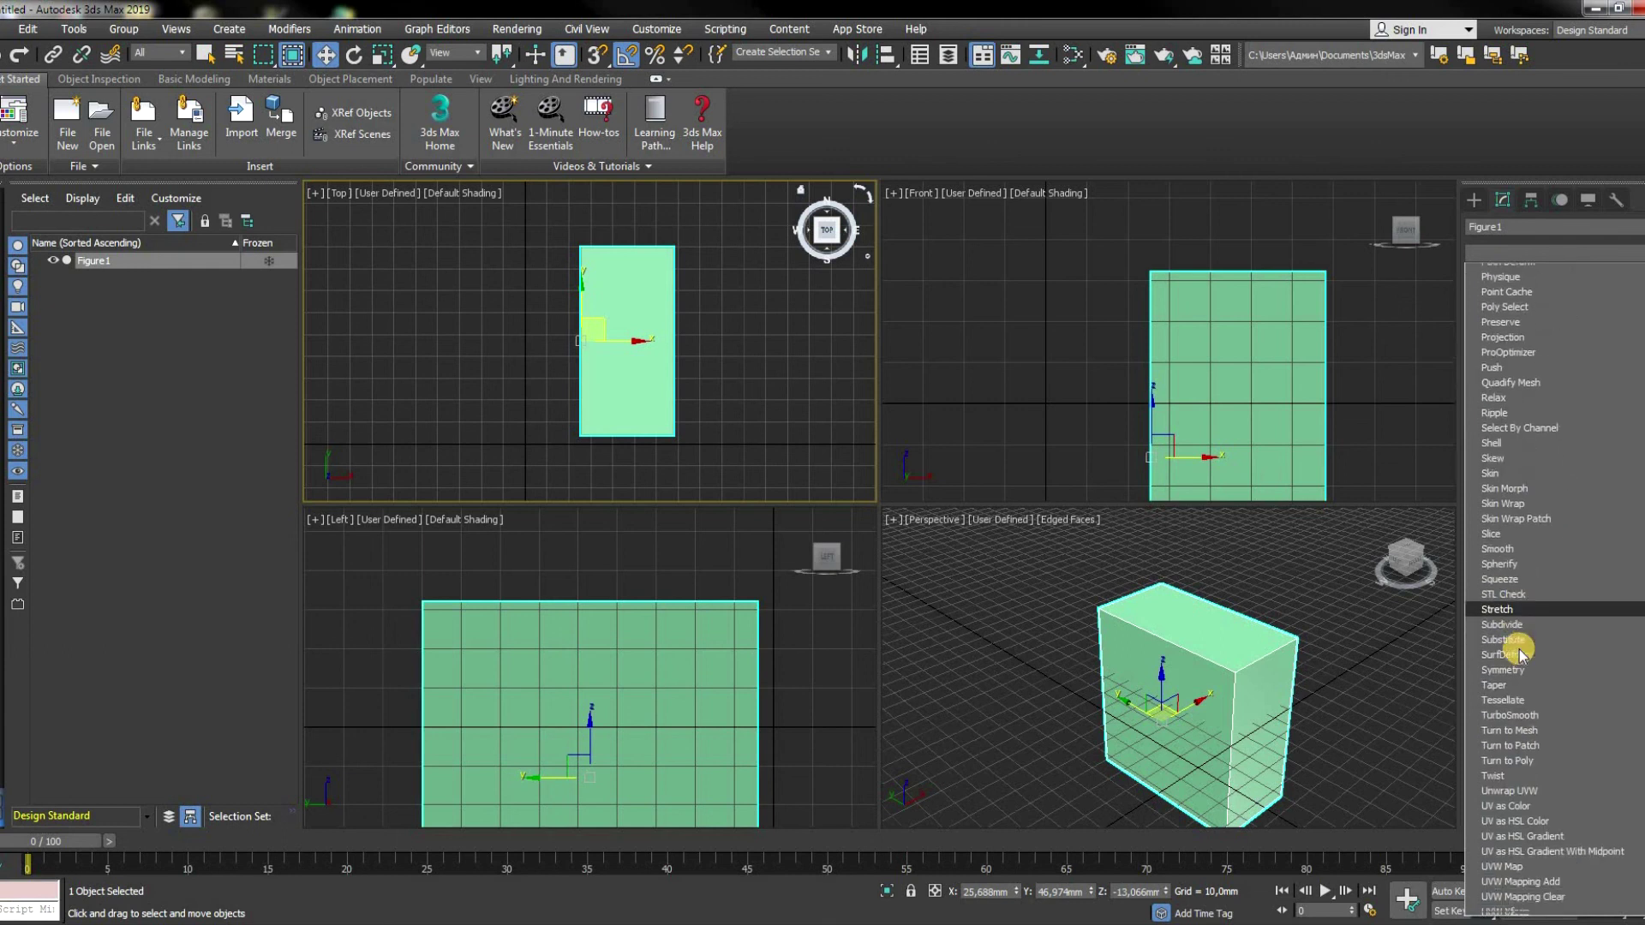
{"action": "scroll", "coordinate": [1522, 677], "scroll_direction": "down", "scroll_amount": 4}
{"action": "left_click", "coordinate": [1538, 653]}
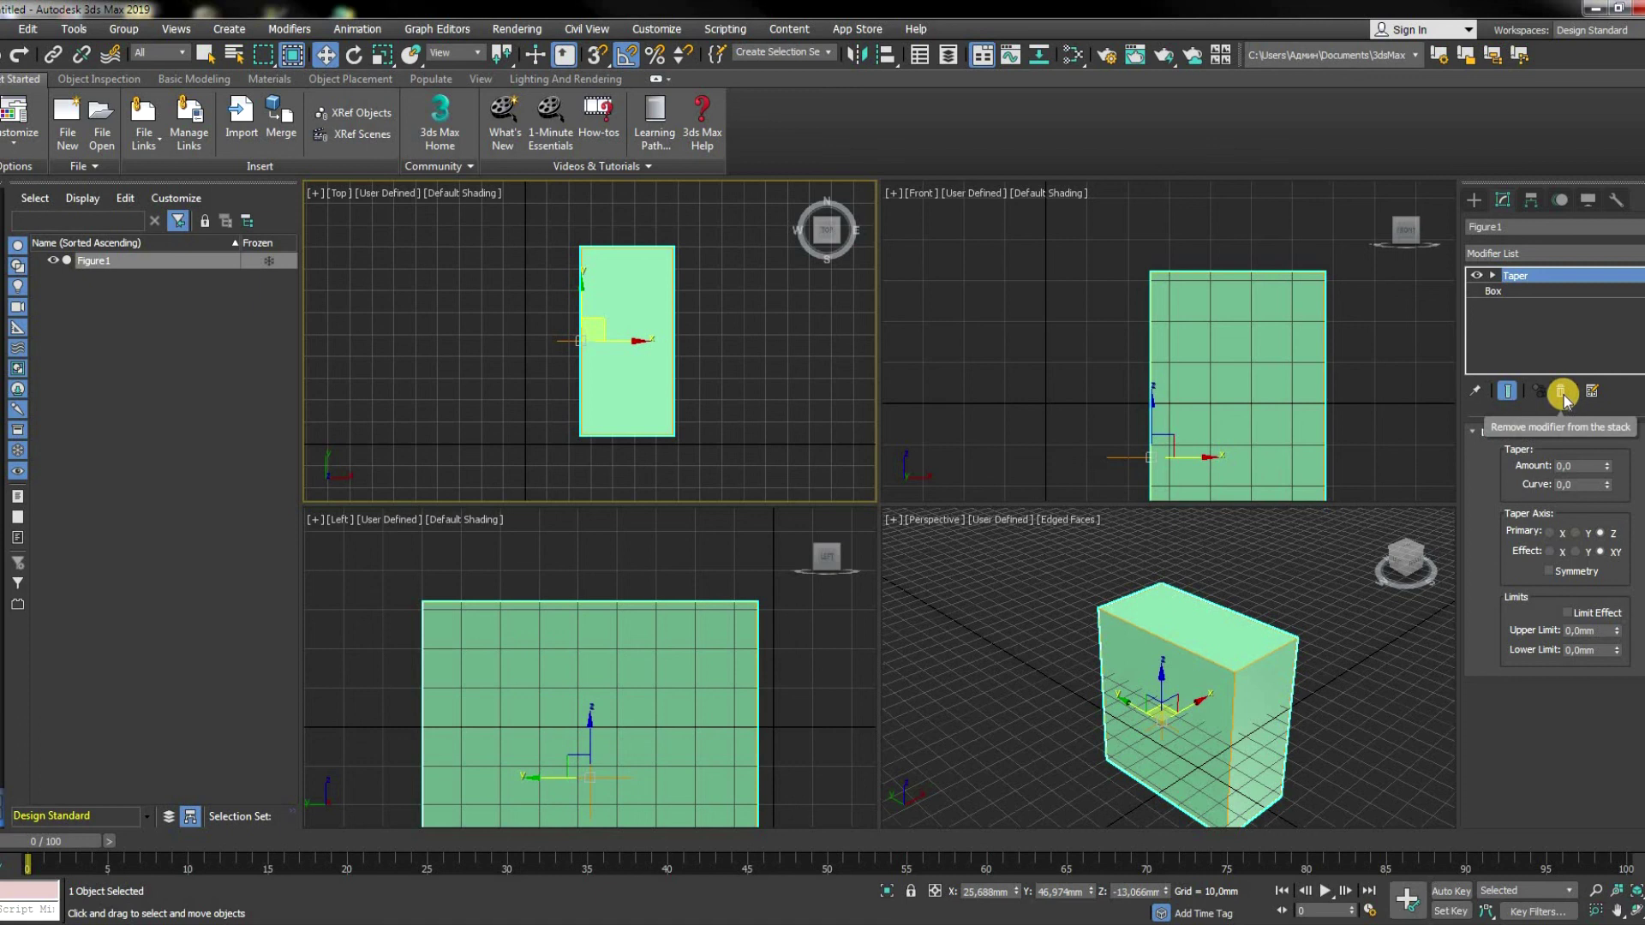
Step: With Show End Result on, resize the Box to Width 106,037 mm, Height 60,561 mm, then reselect Taper
{"action": "left_click", "coordinate": [1506, 394]}
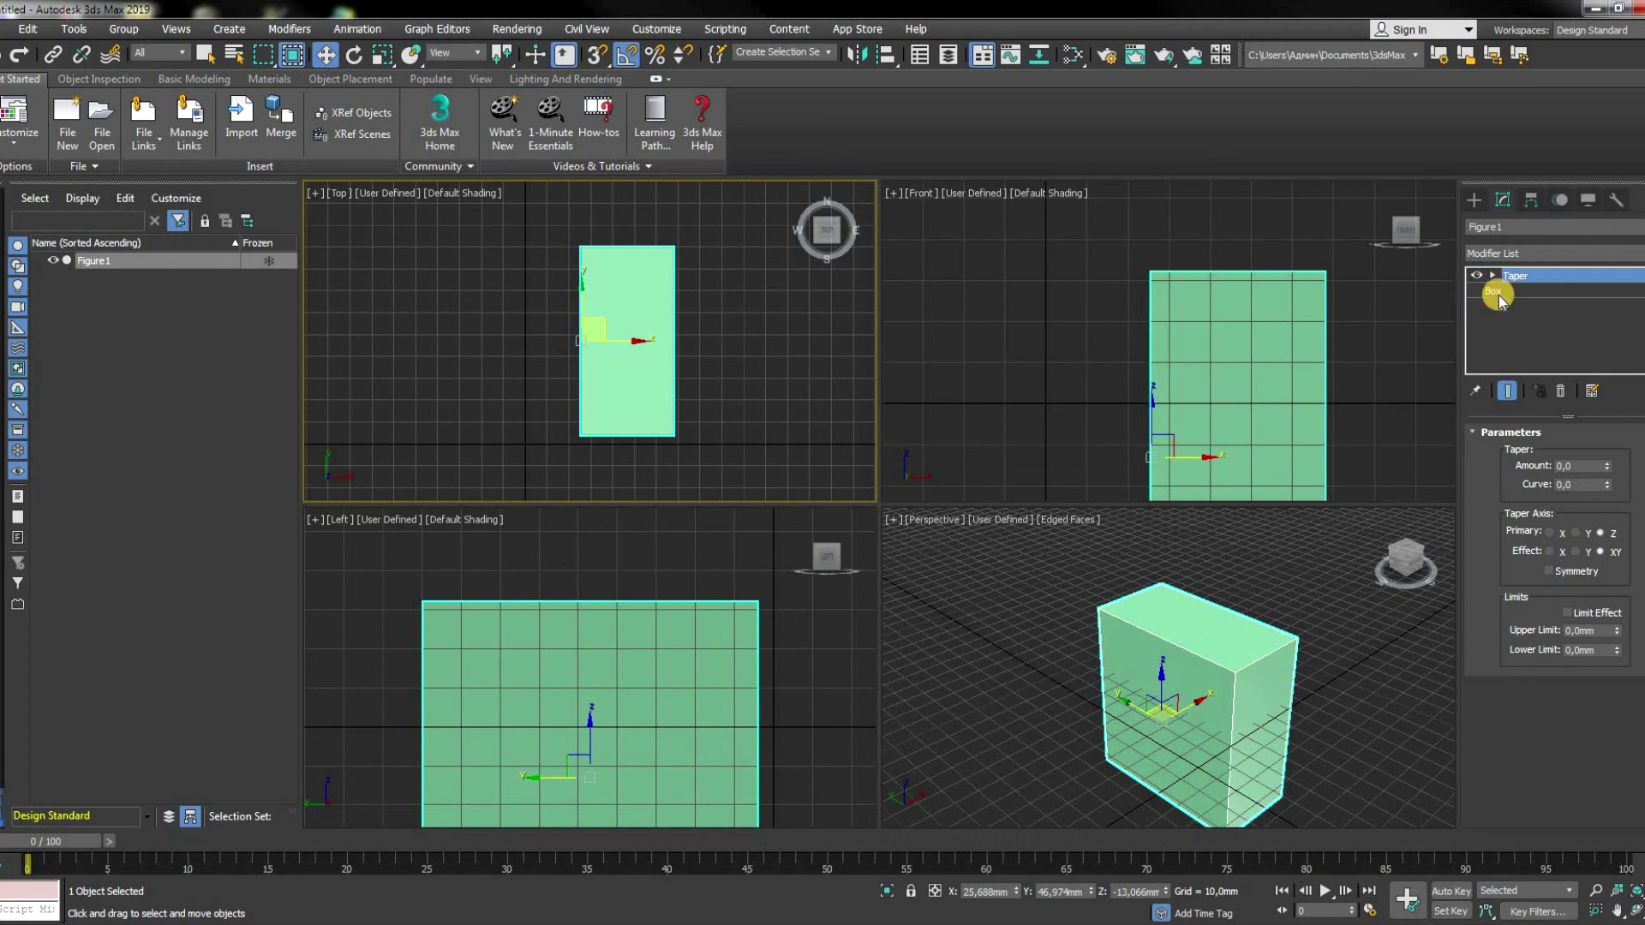
{"action": "left_click", "coordinate": [1486, 292]}
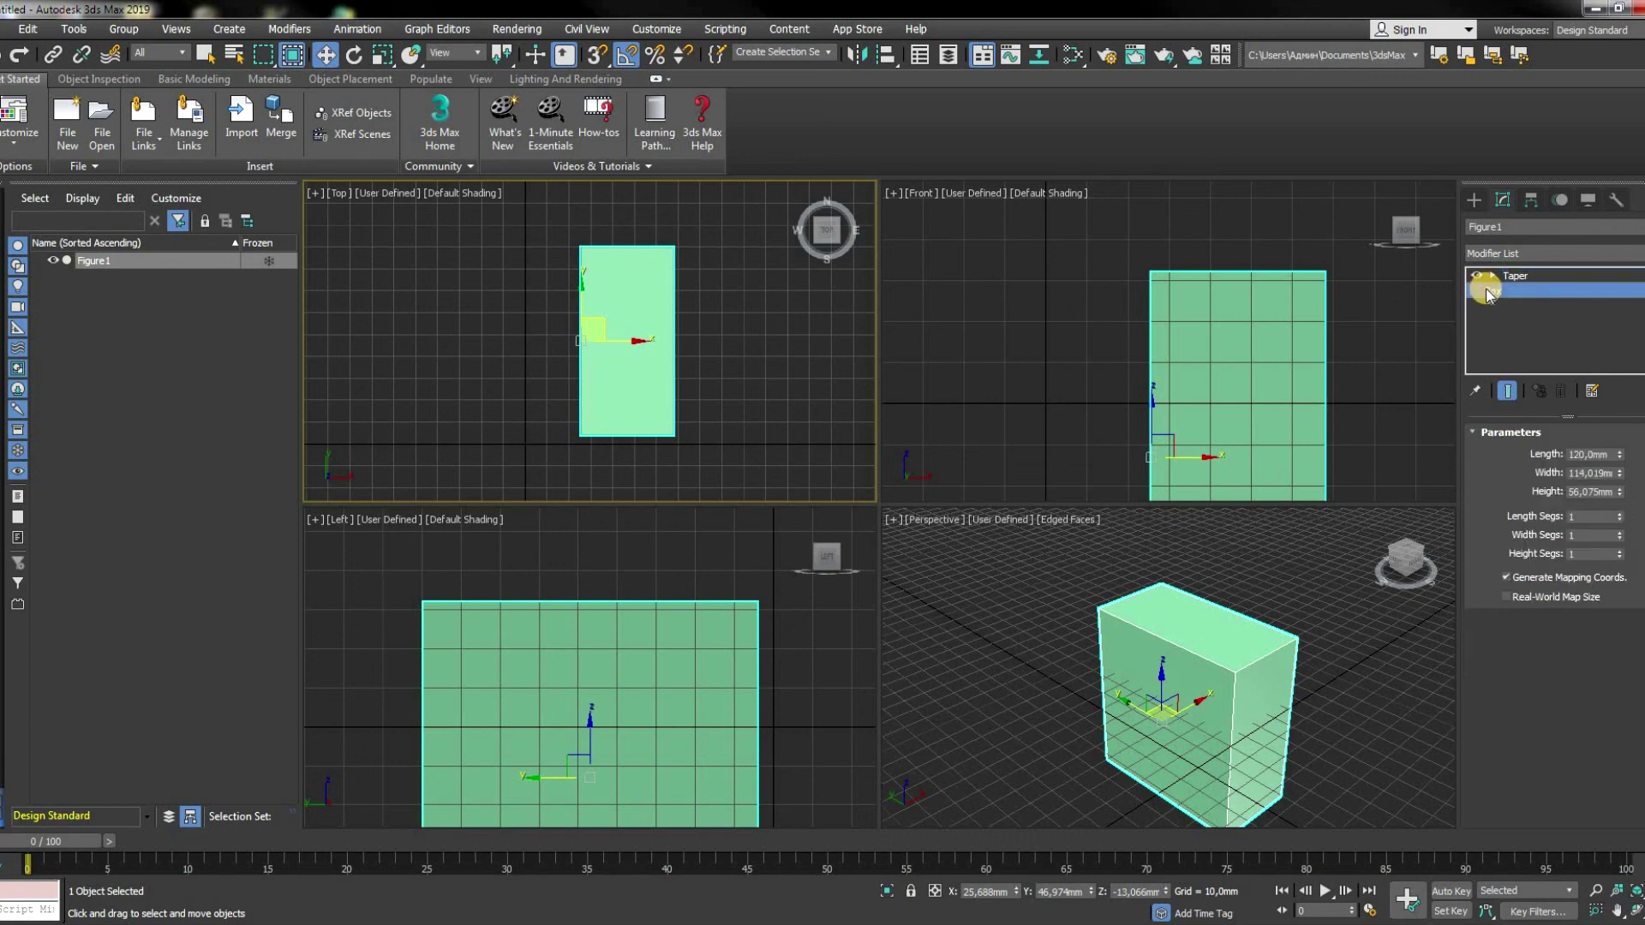
{"action": "left_click_drag", "start_coordinate": [1619, 473], "coordinate": [1628, 488]}
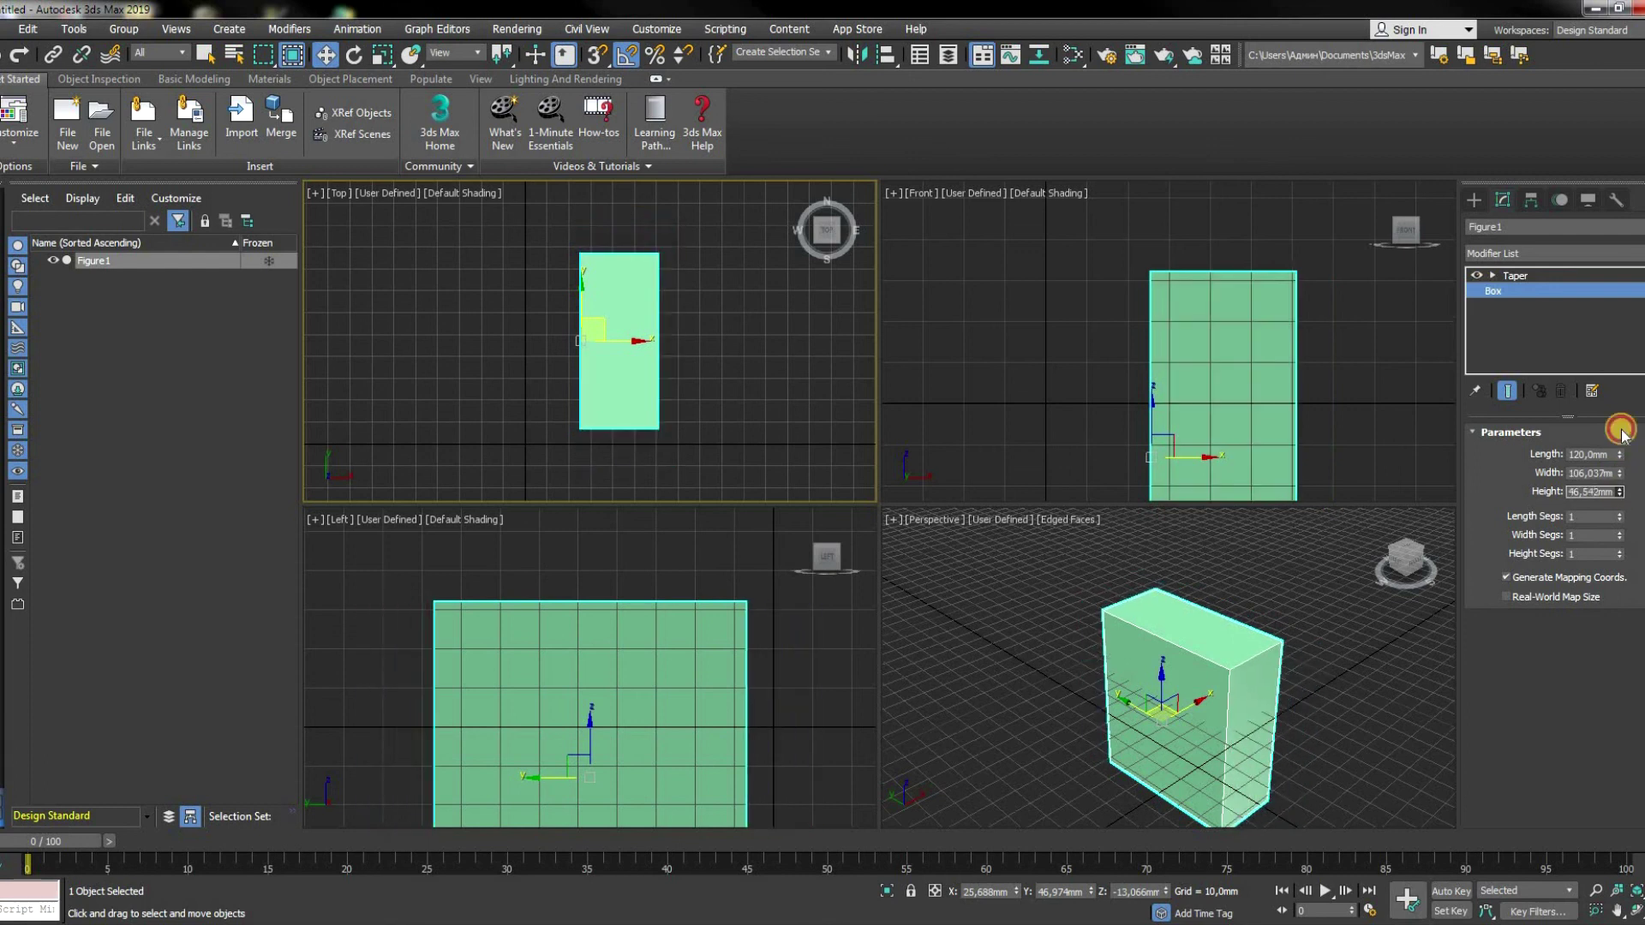
{"action": "left_click", "coordinate": [1517, 276]}
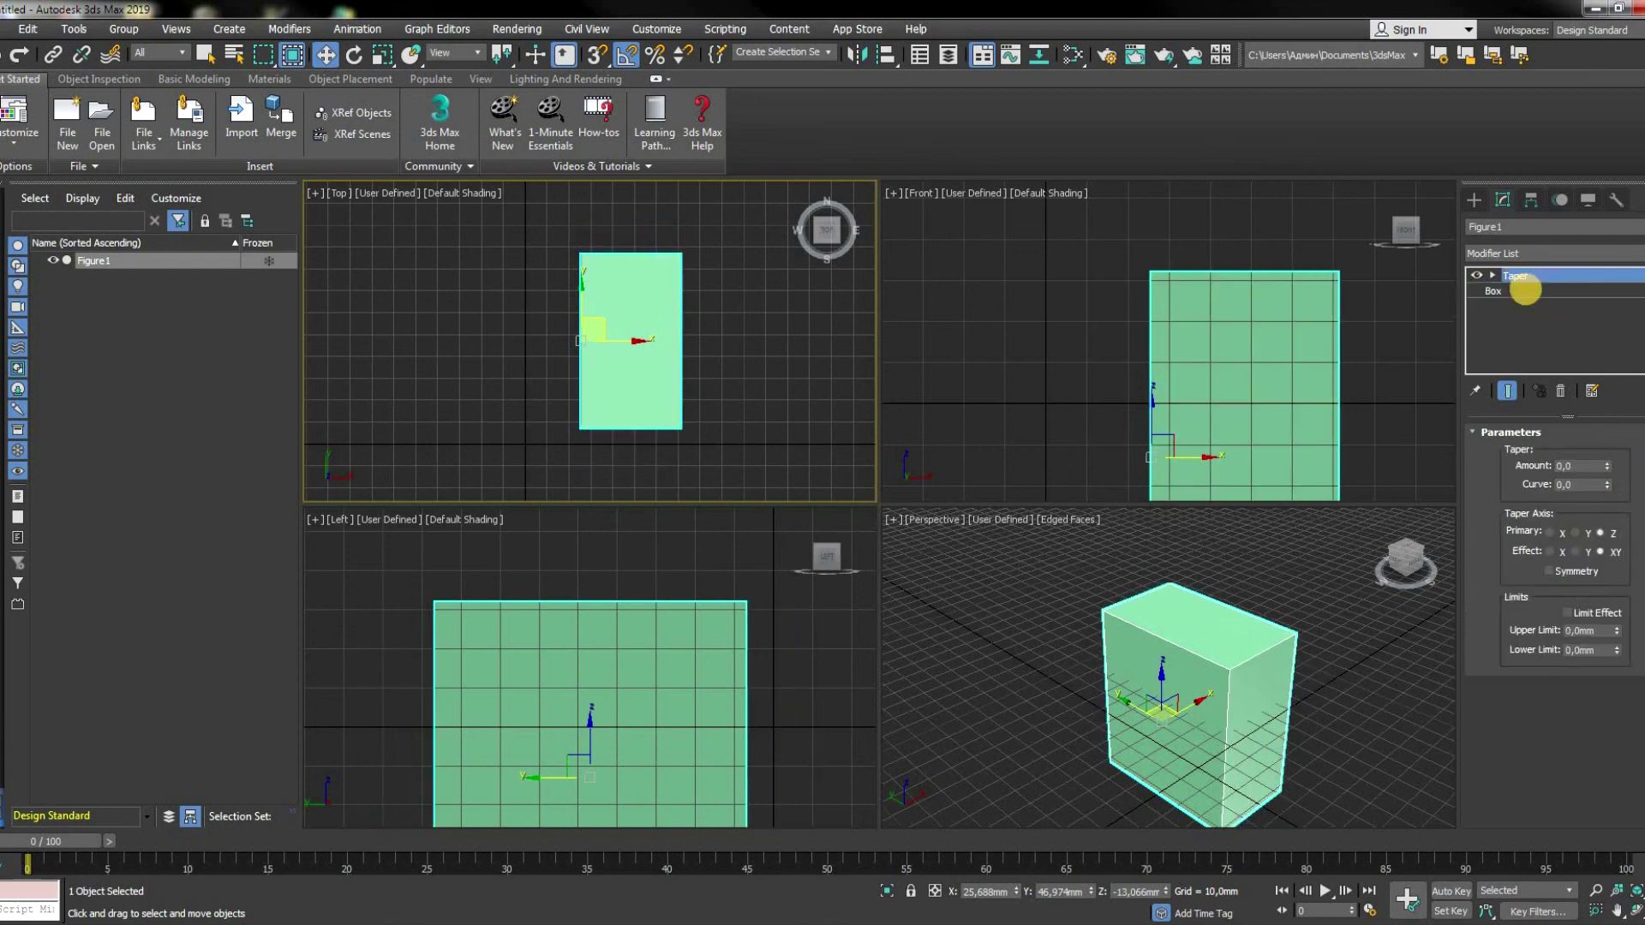